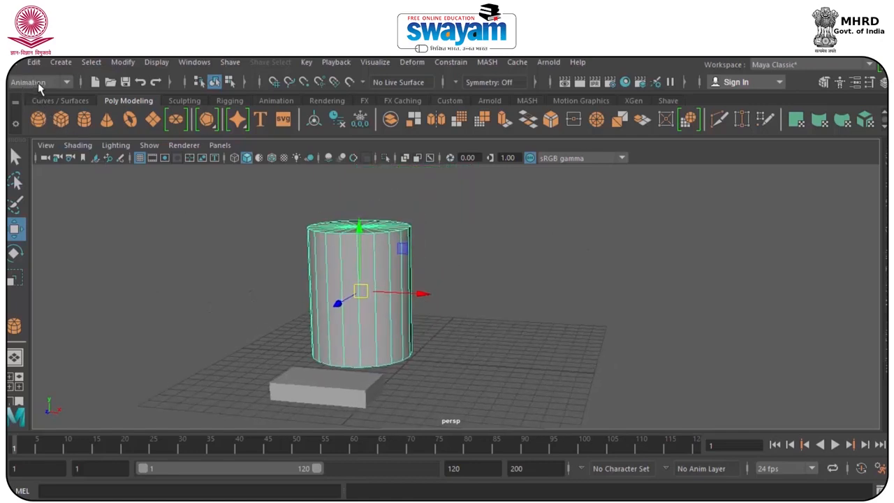
# Open the Set Driven Key window with the cylinder as the driven object and move the window clear of the model.
pyautogui.click(307, 63)
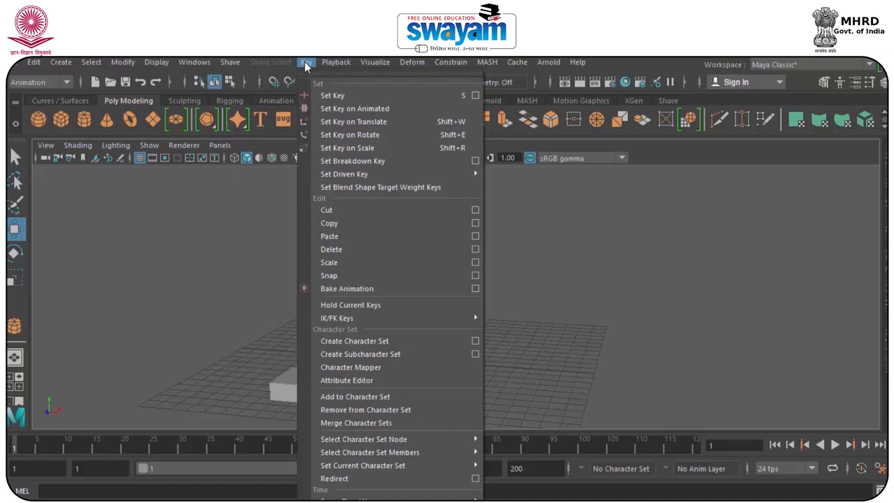
pyautogui.moveTo(348, 176)
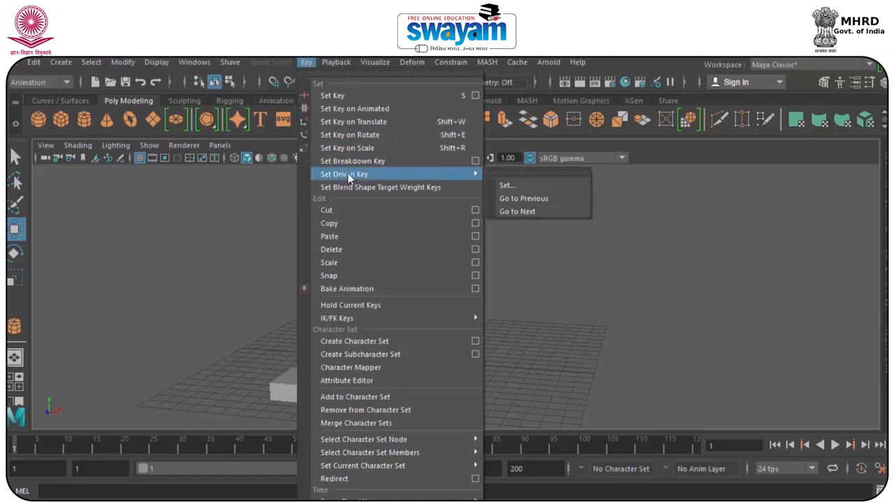
pyautogui.click(524, 184)
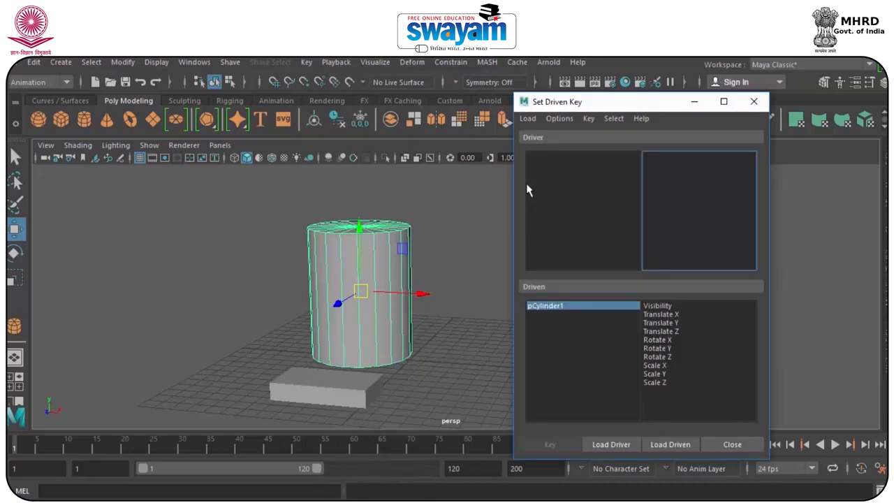
pyautogui.moveTo(595, 102); pyautogui.dragTo(617, 90)
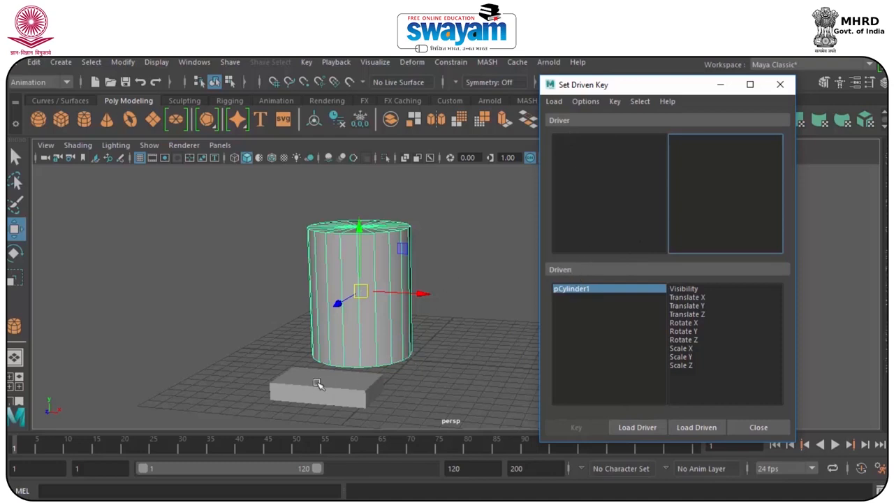
# Slide the box along the X axis away from the cylinder and then back in front of it.
pyautogui.keyDown('alt'); pyautogui.moveTo(392, 375); pyautogui.dragTo(356, 392); pyautogui.keyUp('alt')
pyautogui.keyDown('alt'); pyautogui.moveTo(400, 370); pyautogui.dragTo(413, 316, button='middle'); pyautogui.keyUp('alt')
pyautogui.click(302, 335)
pyautogui.moveTo(336, 355); pyautogui.dragTo(222, 270)
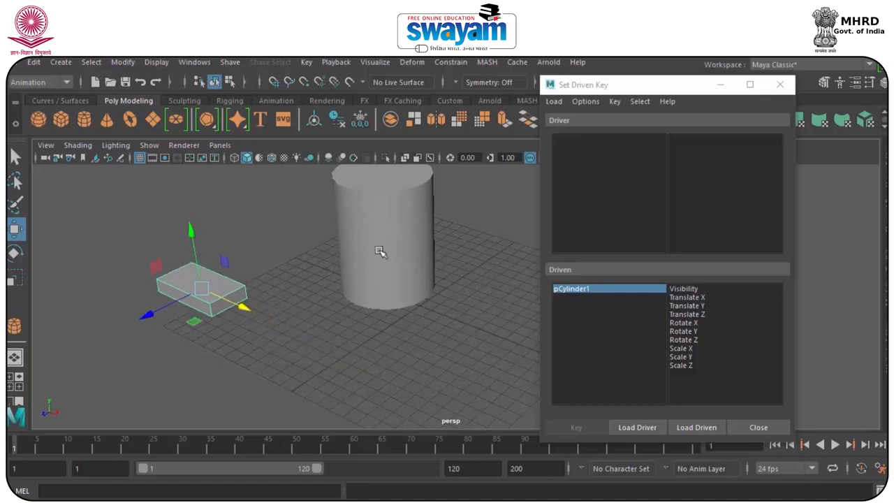
pyautogui.moveTo(102, 216); pyautogui.dragTo(294, 382)
pyautogui.click(362, 220)
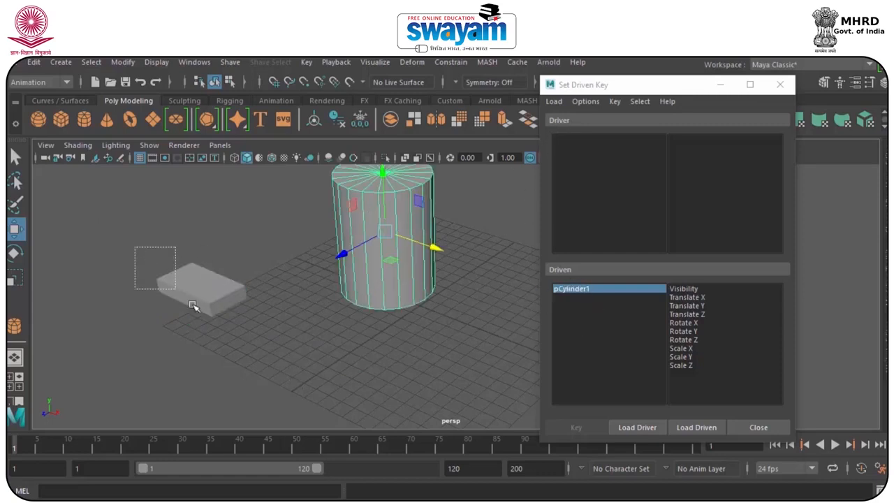
pyautogui.click(173, 287)
pyautogui.moveTo(237, 305); pyautogui.dragTo(366, 381)
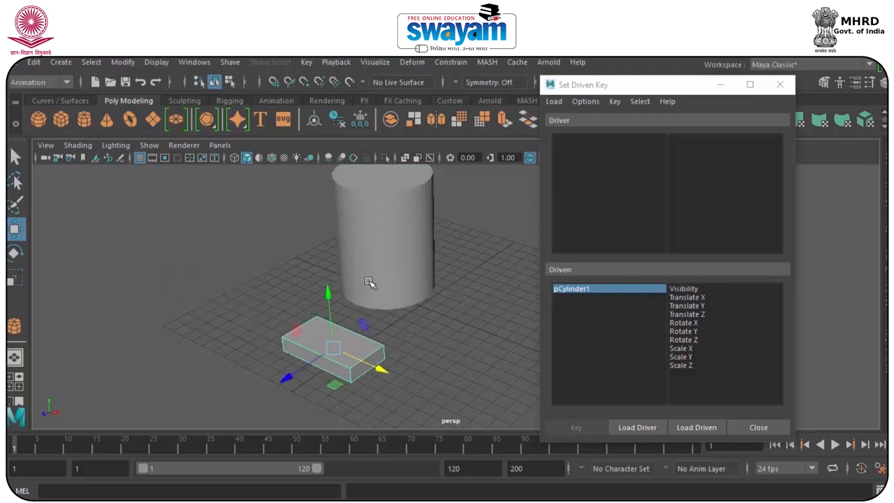
# Shift the box slightly along the X axis to a Translate X of about -2.941.
pyautogui.click(373, 238)
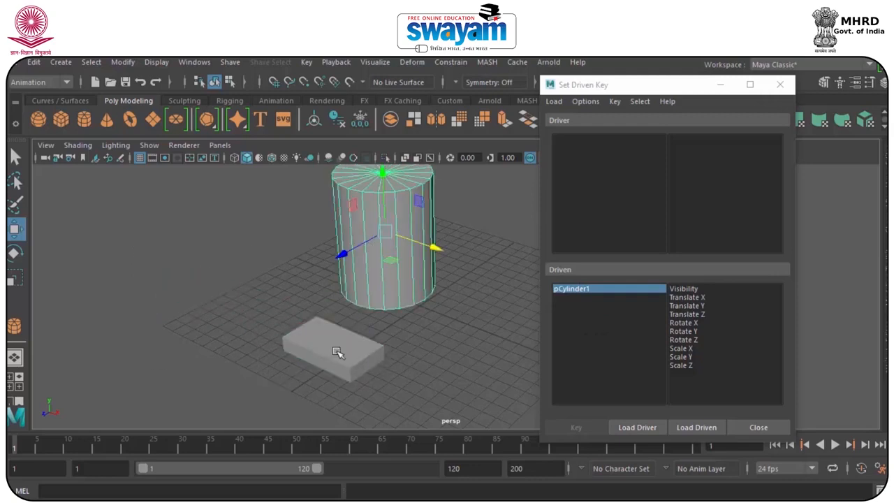
pyautogui.moveTo(223, 327); pyautogui.dragTo(338, 406)
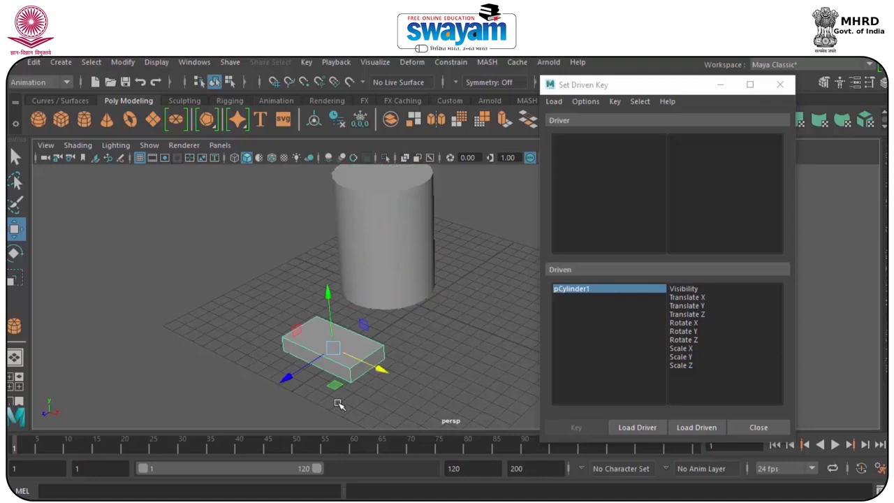
pyautogui.click(370, 210)
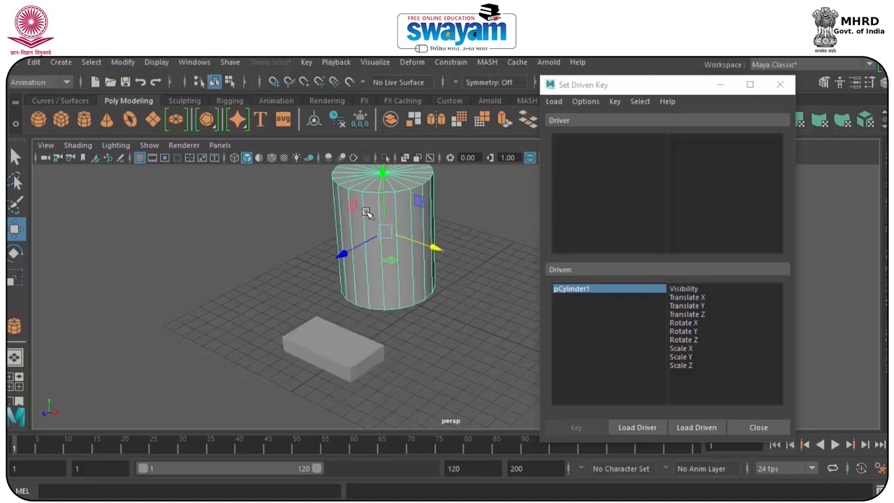
pyautogui.click(357, 356)
pyautogui.moveTo(360, 361); pyautogui.dragTo(333, 351)
# Move the Set Driven Key window to the other side of the viewport and show the Channel Box at a reduced width.
pyautogui.moveTo(678, 87); pyautogui.dragTo(172, 84)
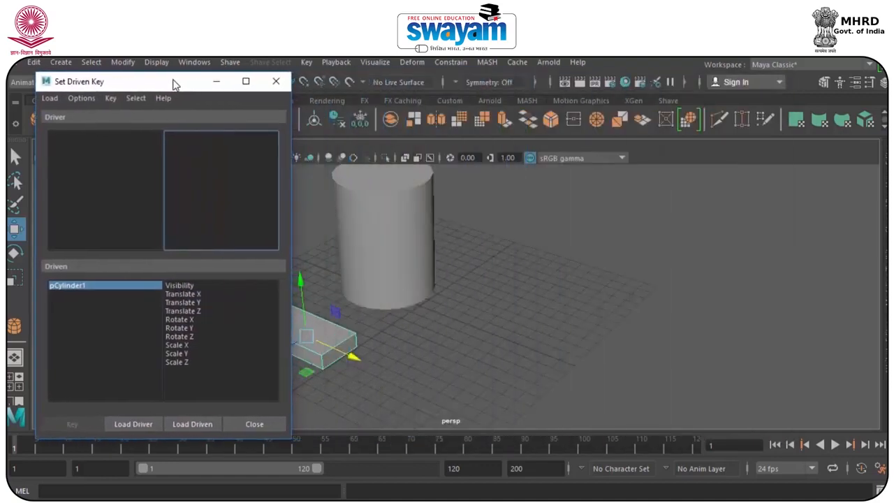
pyautogui.click(883, 195)
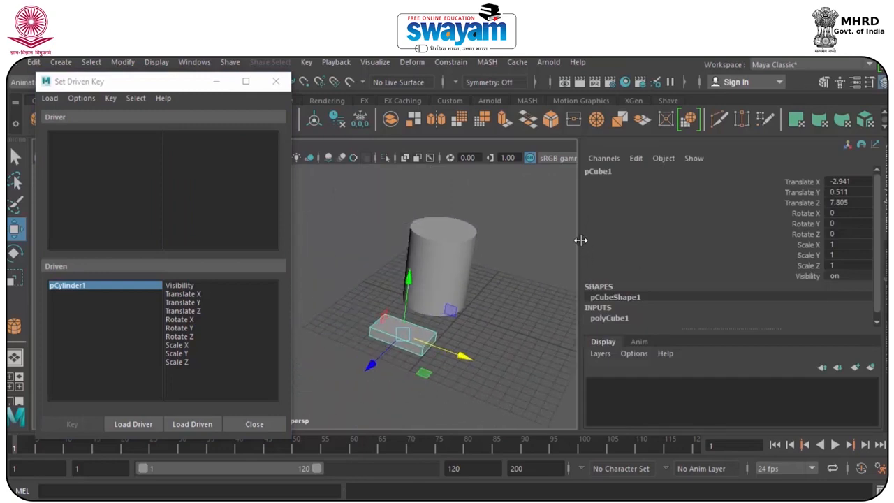
pyautogui.moveTo(581, 240); pyautogui.dragTo(709, 240)
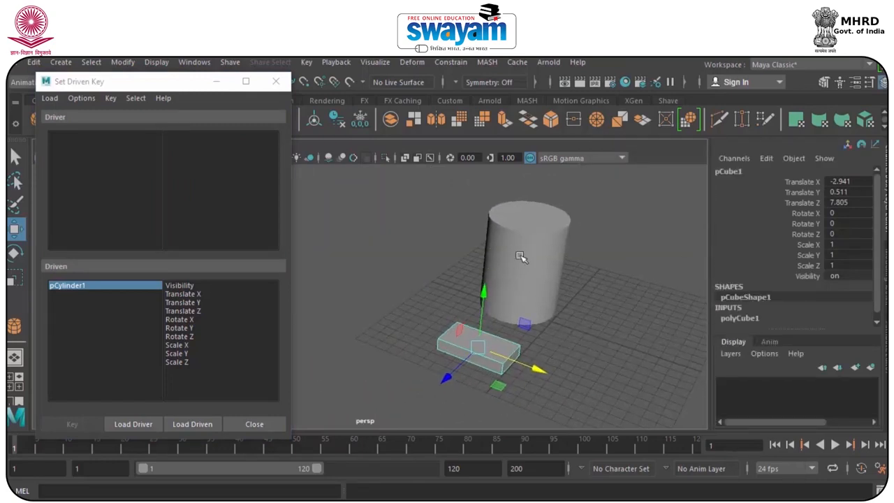
# Move the box along the X axis to a Translate X of about -2.045.
pyautogui.click(533, 355)
pyautogui.click(523, 362)
pyautogui.moveTo(533, 373)
pyautogui.mouseDown()
pyautogui.moveTo(469, 345)
pyautogui.moveTo(523, 361)
pyautogui.moveTo(520, 378)
pyautogui.moveTo(458, 354)
pyautogui.moveTo(548, 367)
pyautogui.mouseUp()
# Try rotating the cylinder about 3.6 degrees around the X axis, and undo the rotation.
pyautogui.click(531, 253)
pyautogui.press('e')
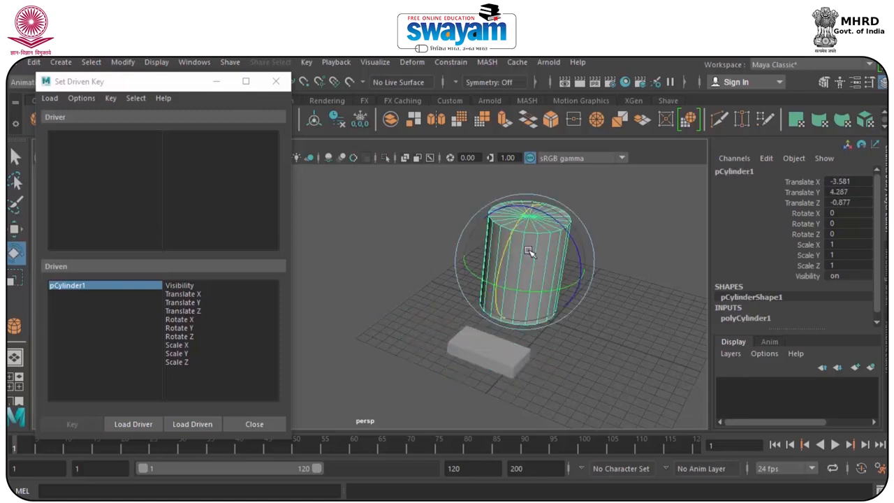
pyautogui.moveTo(510, 232)
pyautogui.mouseDown()
pyautogui.moveTo(494, 295)
pyautogui.moveTo(515, 233)
pyautogui.mouseUp()
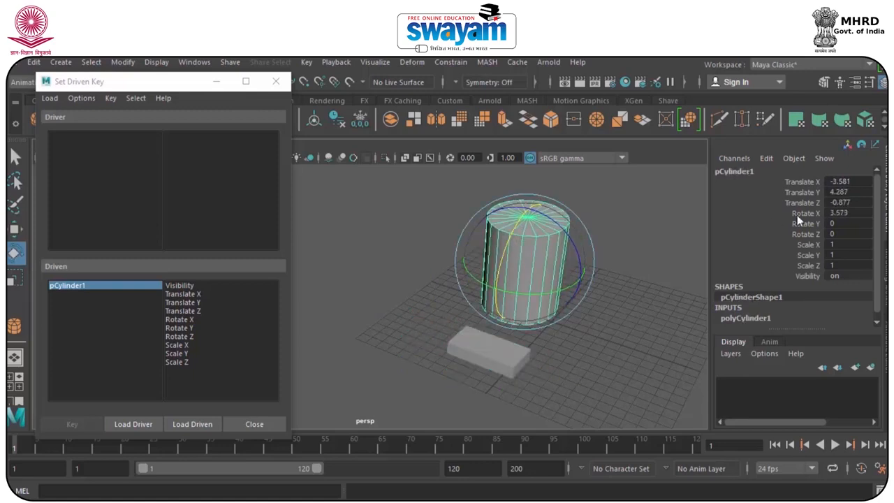
pyautogui.hotkey('ctrl', 'z')
# Try moving the cylinder along the X axis and scaling it up uniformly, undoing each change.
pyautogui.press('w')
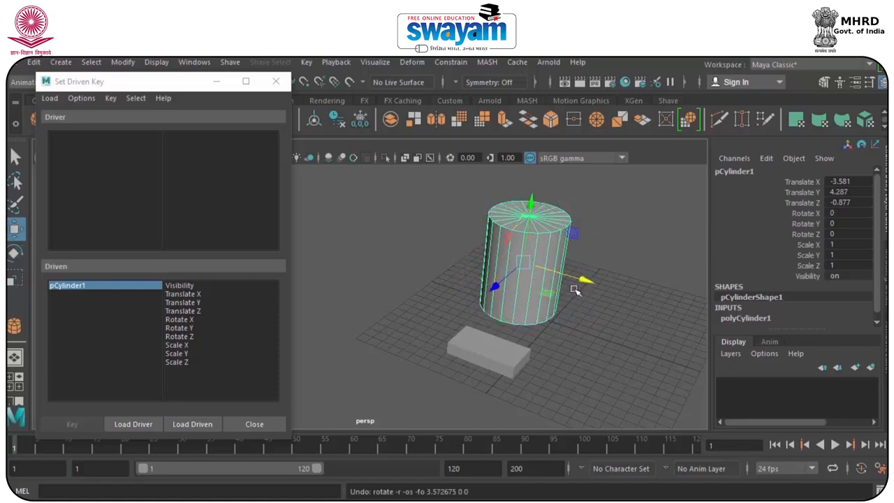
pyautogui.moveTo(580, 283)
pyautogui.mouseDown()
pyautogui.moveTo(602, 287)
pyautogui.moveTo(541, 271)
pyautogui.moveTo(566, 272)
pyautogui.mouseUp()
pyautogui.hotkey('ctrl', 'z')
pyautogui.press('r')
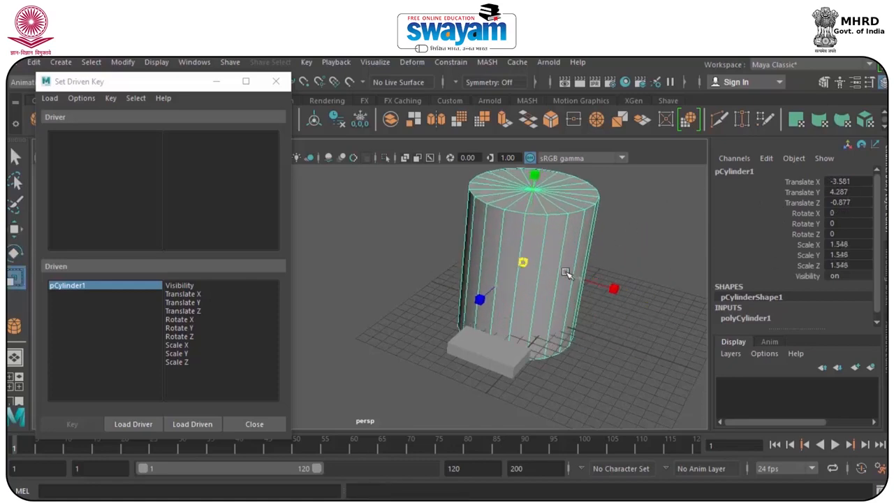
pyautogui.hotkey('ctrl', 'z')
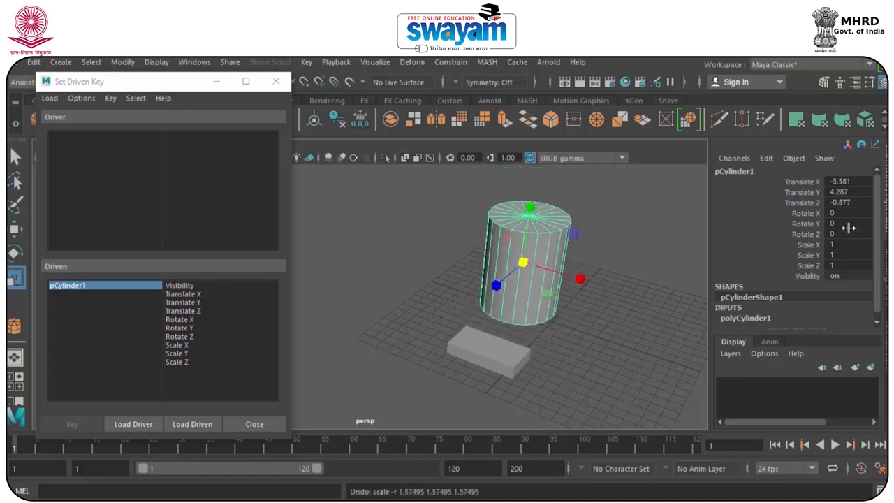
# Freeze the transformations of the box and the cylinder together.
pyautogui.click(627, 243)
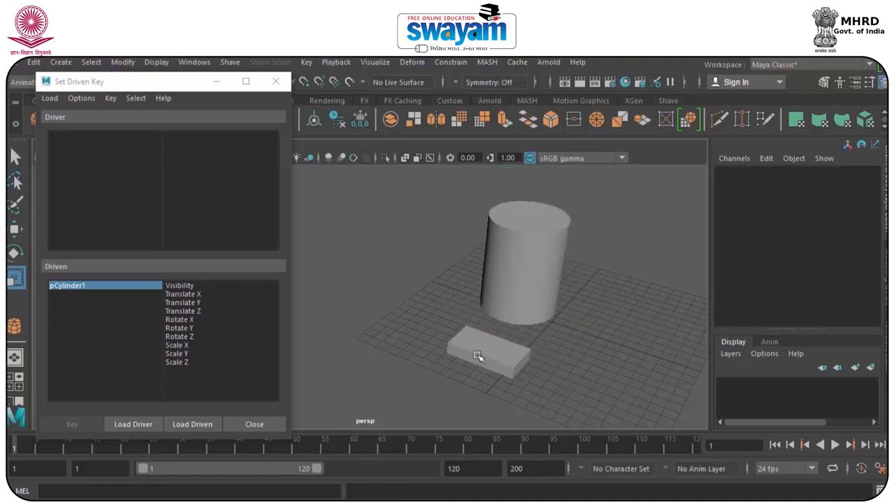
pyautogui.click(477, 356)
pyautogui.moveTo(415, 188); pyautogui.dragTo(468, 263)
pyautogui.moveTo(504, 296); pyautogui.dragTo(644, 405)
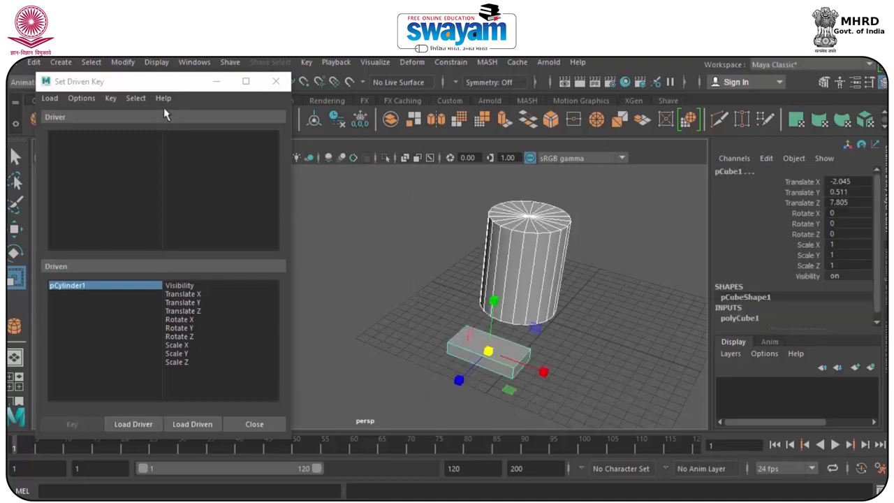
pyautogui.click(194, 63)
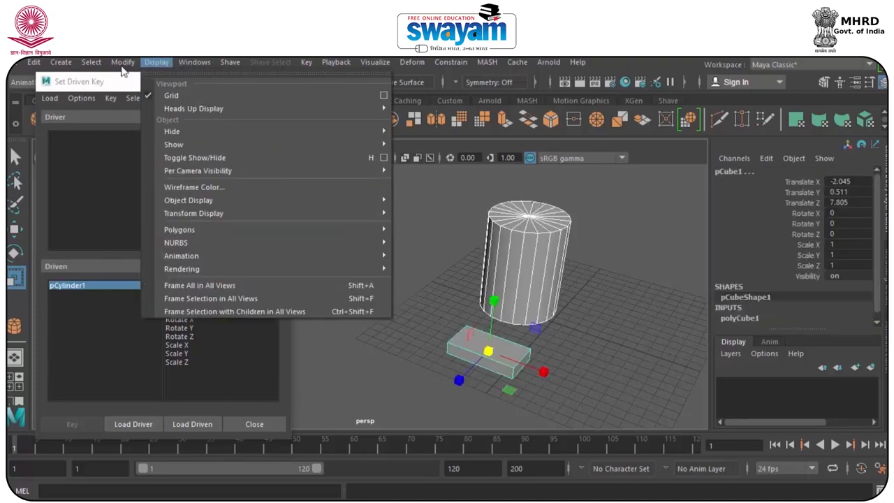
pyautogui.moveTo(116, 62)
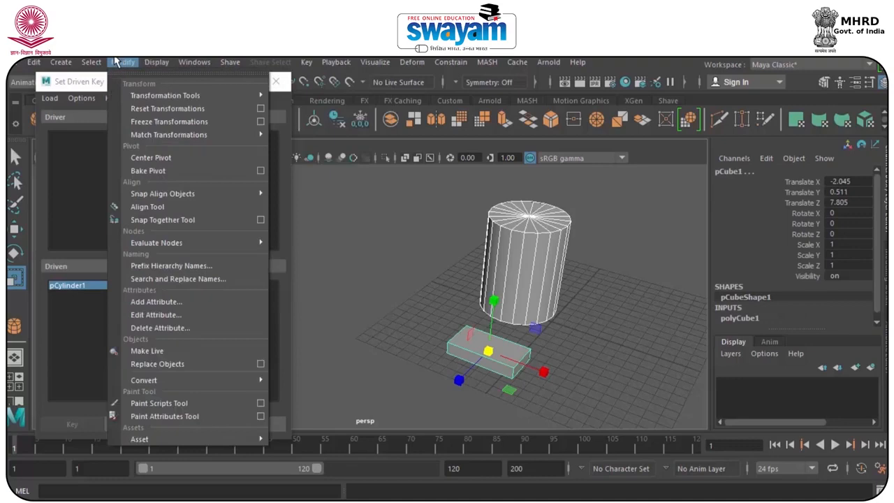
pyautogui.click(185, 122)
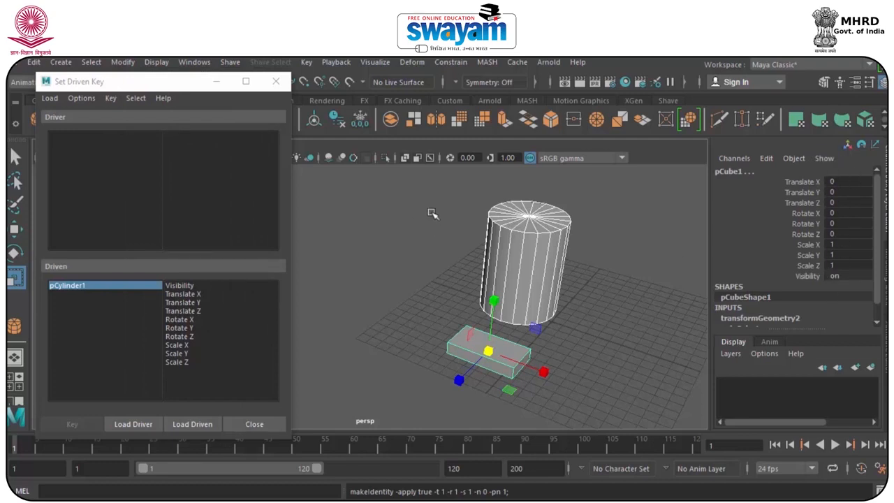
# Load the box as the driver and the cylinder as the driven object in the Set Driven Key window.
pyautogui.click(403, 262)
pyautogui.click(473, 356)
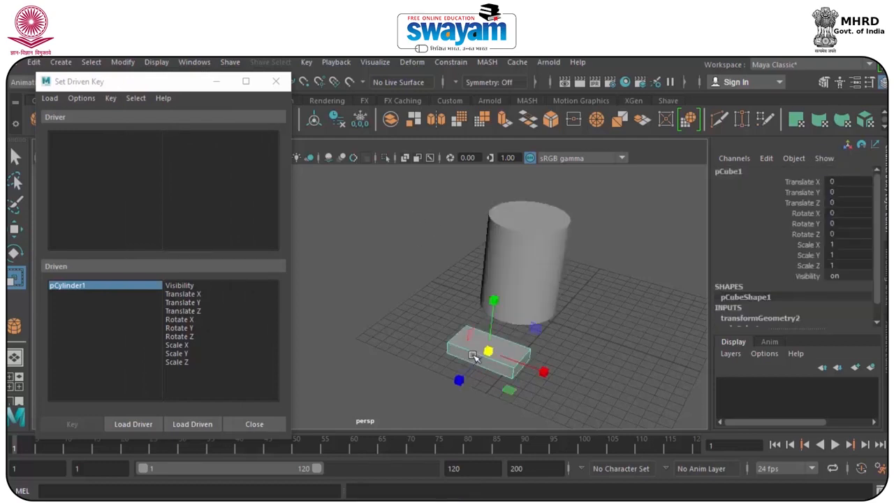
pyautogui.press('w')
pyautogui.click(135, 424)
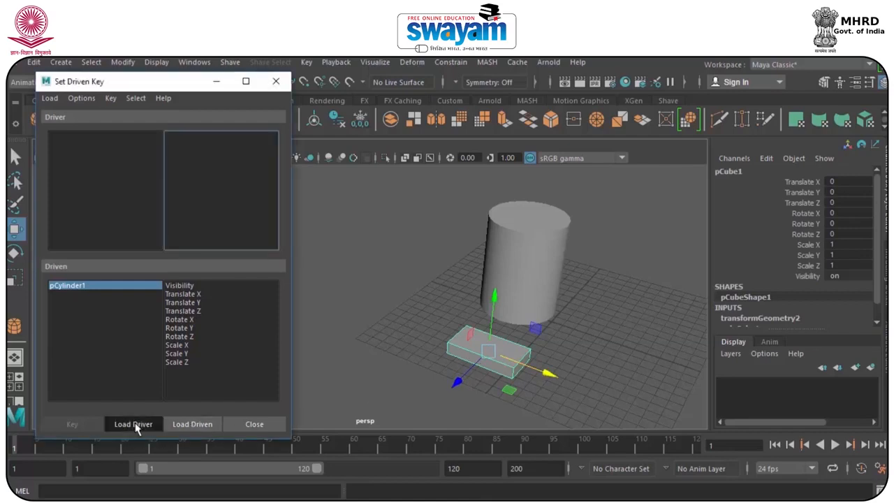
pyautogui.click(515, 214)
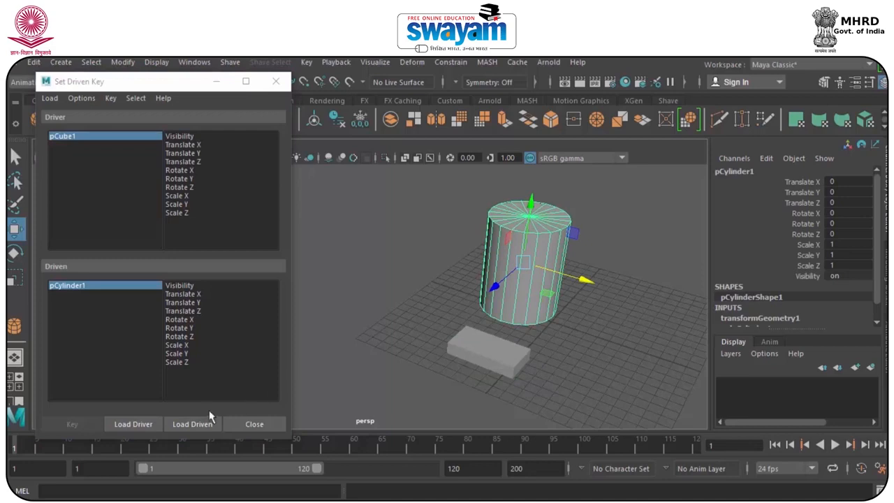
pyautogui.click(191, 426)
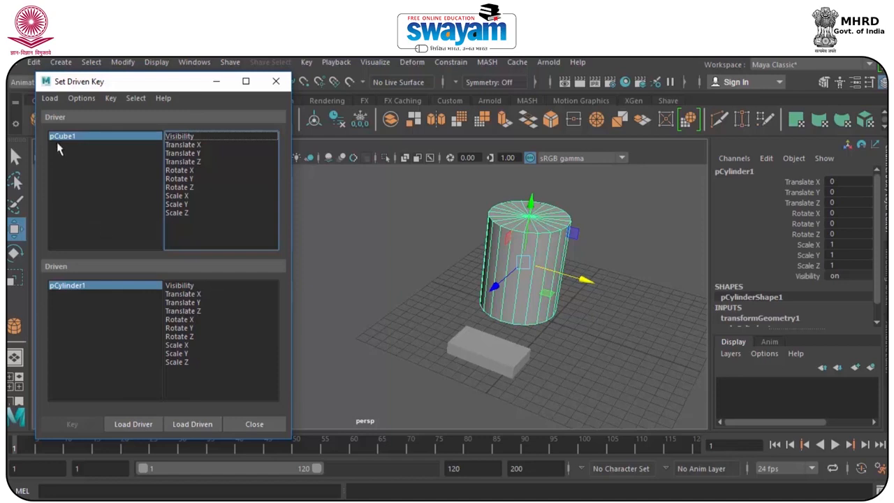
# Try sliding the box along the X axis to a Translate X of about -12.566, and undo the move.
pyautogui.click(477, 343)
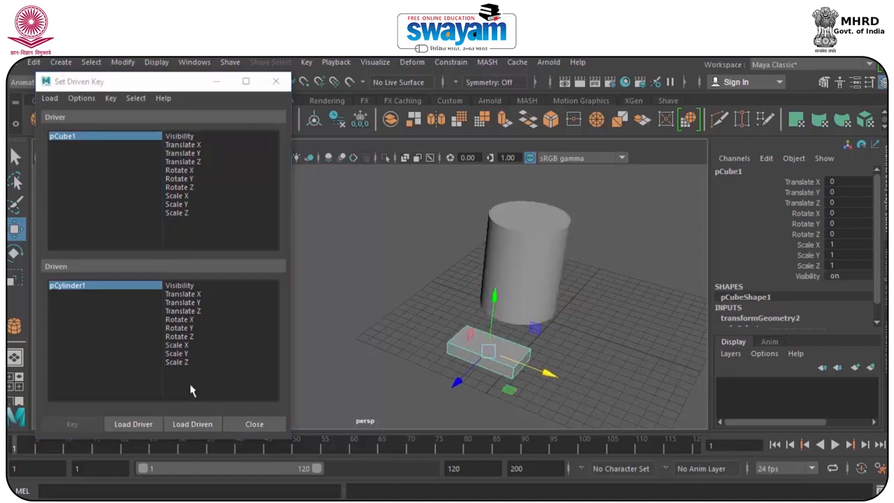
pyautogui.click(507, 254)
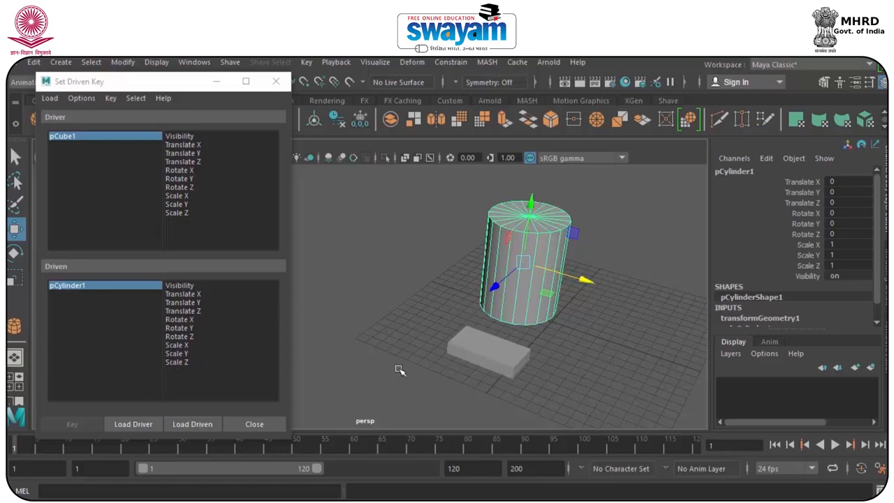
pyautogui.moveTo(408, 341); pyautogui.dragTo(518, 408)
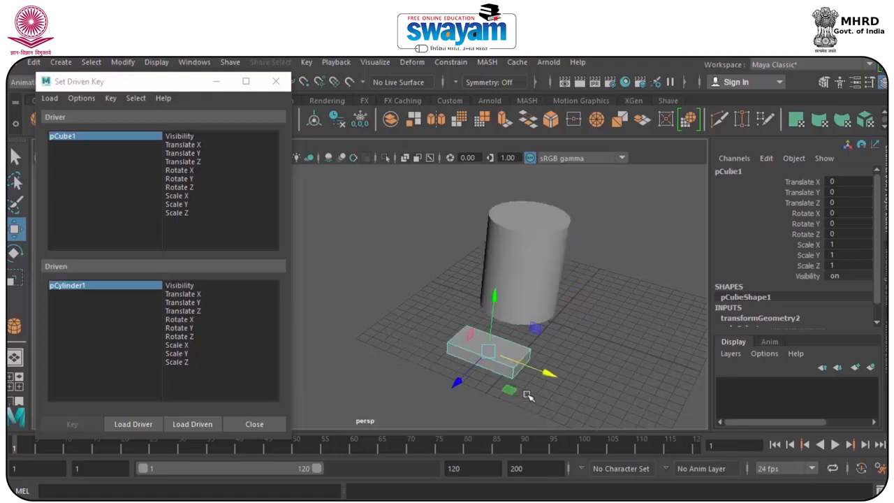
pyautogui.moveTo(546, 375); pyautogui.dragTo(403, 321)
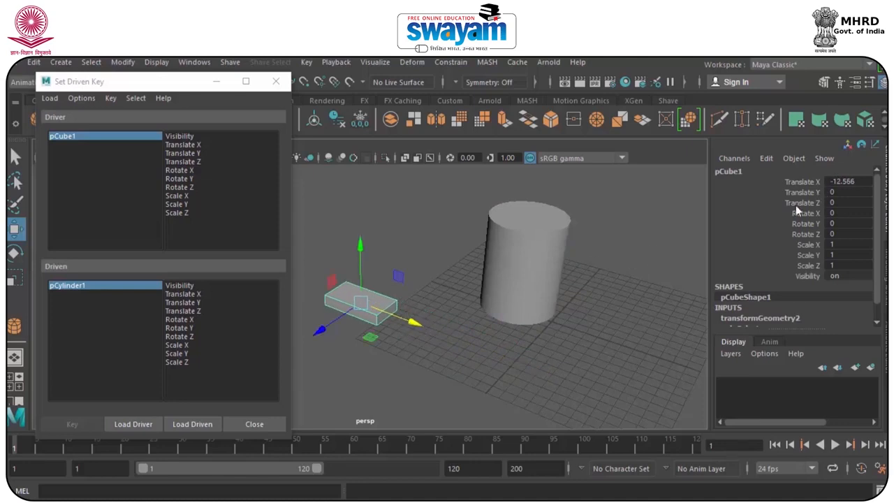
pyautogui.hotkey('ctrl', 'z')
# Try raising the cylinder to a Translate Y of about 7.62, and undo the move.
pyautogui.moveTo(444, 213); pyautogui.dragTo(550, 261)
pyautogui.moveTo(529, 207); pyautogui.dragTo(529, 127)
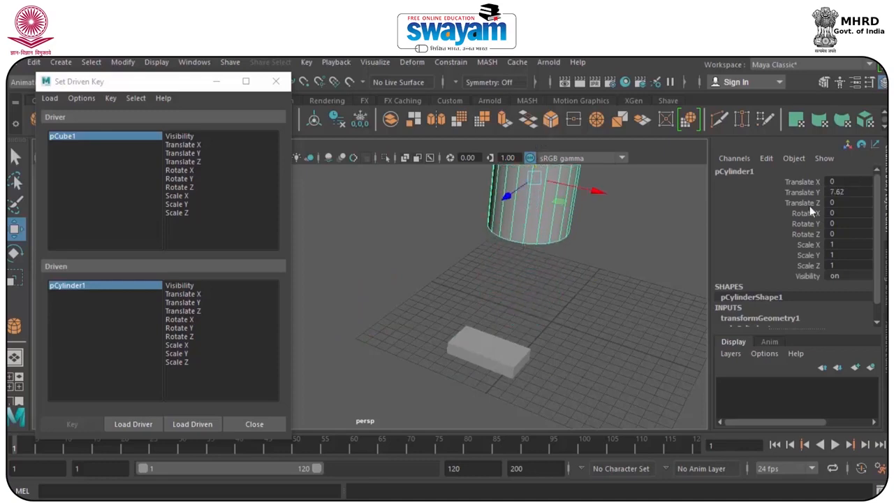
pyautogui.hotkey('ctrl', 'z')
# Try sliding the box to a Translate X of about -9.743 and raising the cylinder, undoing both moves and clearing the selection.
pyautogui.click(532, 362)
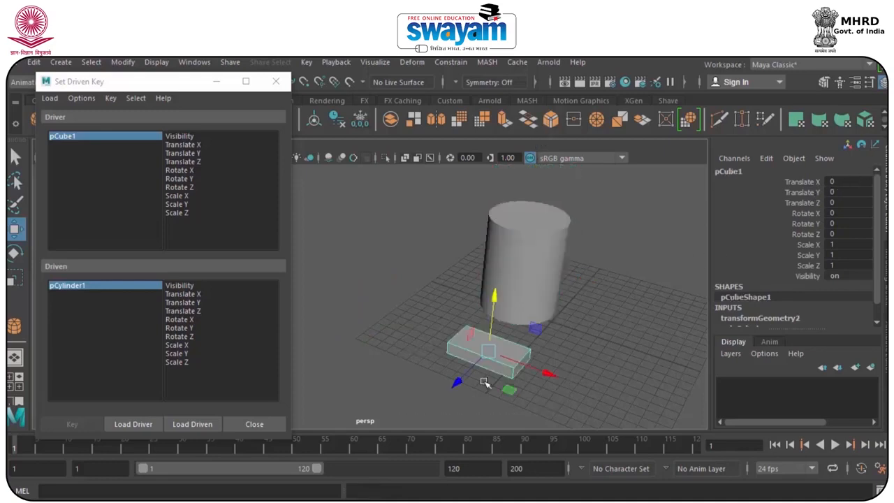
pyautogui.moveTo(541, 368); pyautogui.dragTo(433, 328)
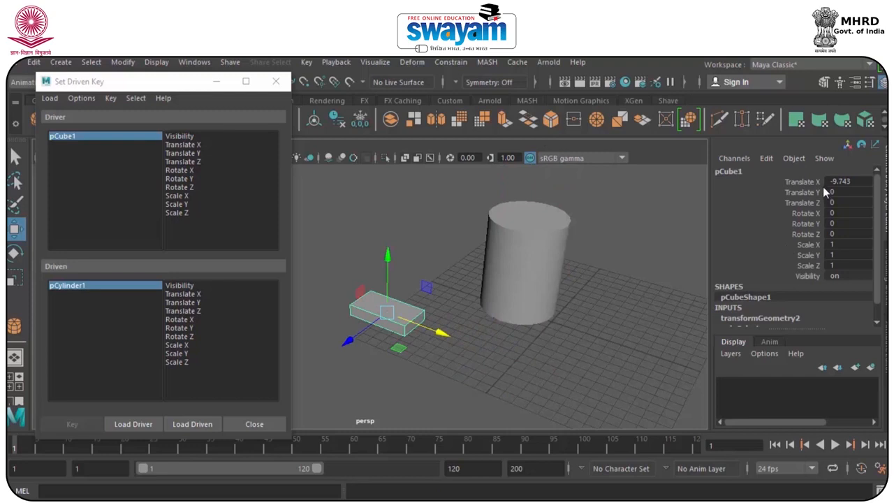
pyautogui.hotkey('ctrl', 'z')
pyautogui.click(557, 215)
pyautogui.moveTo(533, 202); pyautogui.dragTo(547, 141)
pyautogui.hotkey('ctrl', 'z')
pyautogui.click(587, 375)
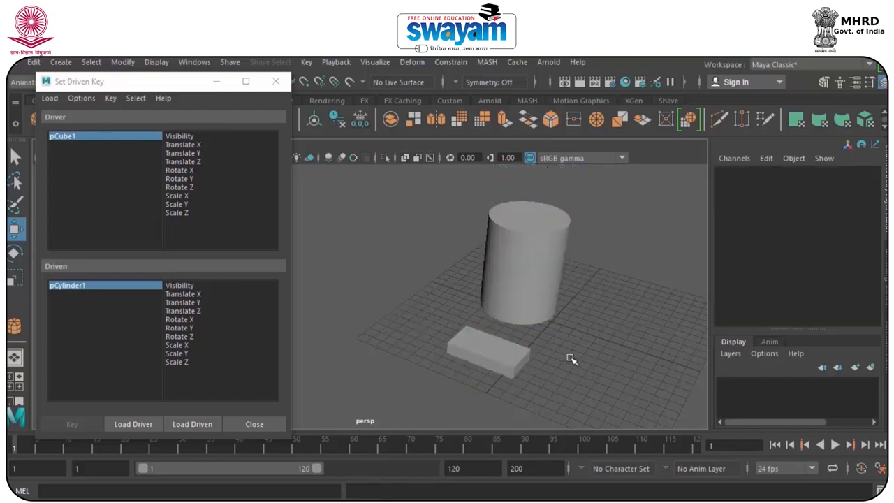
# Pick the box's Translate X as the driver attribute and the cylinder's Translate Y as the driven attribute.
pyautogui.click(79, 136)
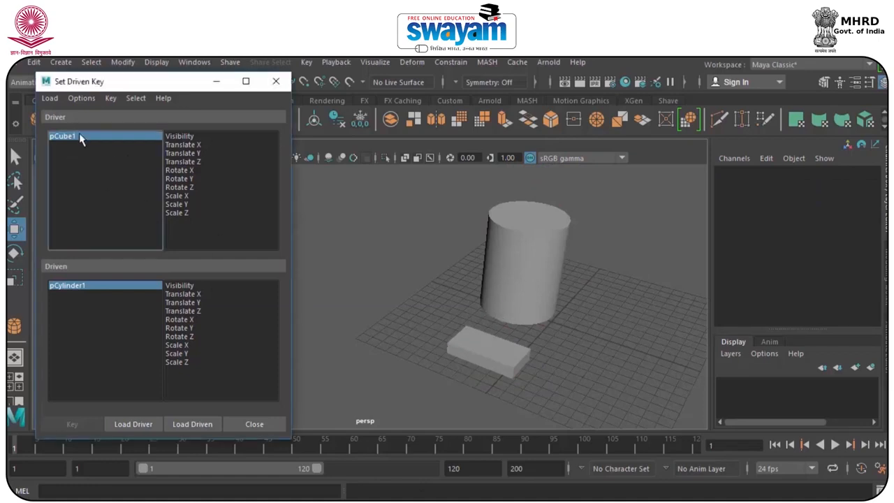
pyautogui.click(79, 136)
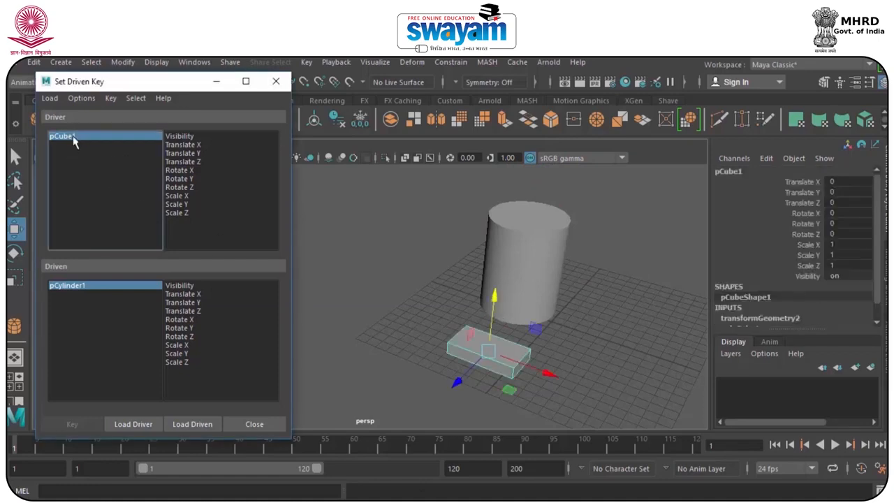
pyautogui.click(183, 145)
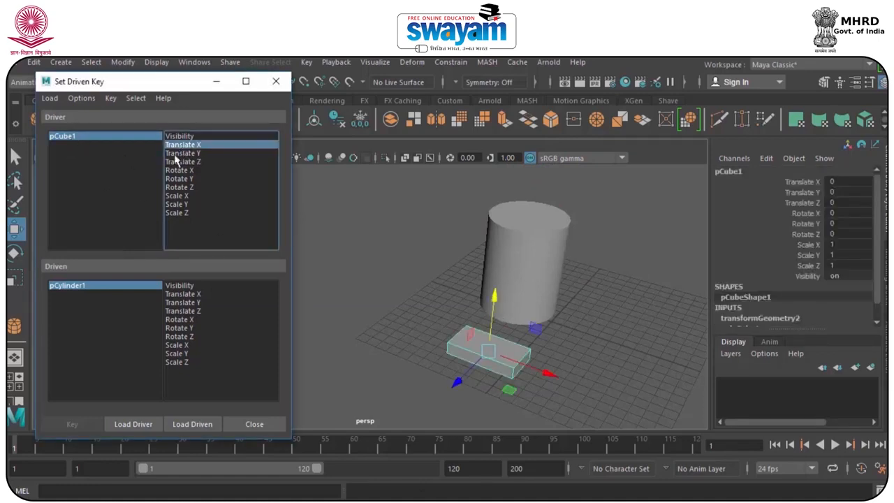
pyautogui.click(75, 289)
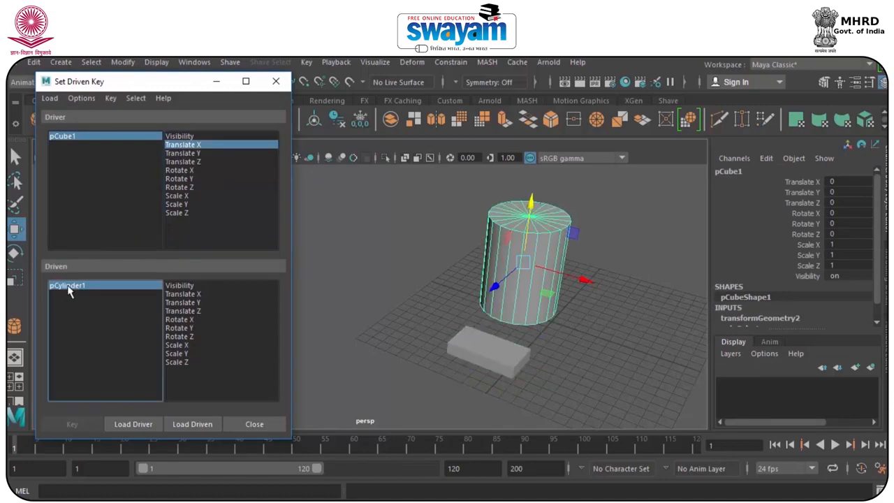
pyautogui.click(187, 304)
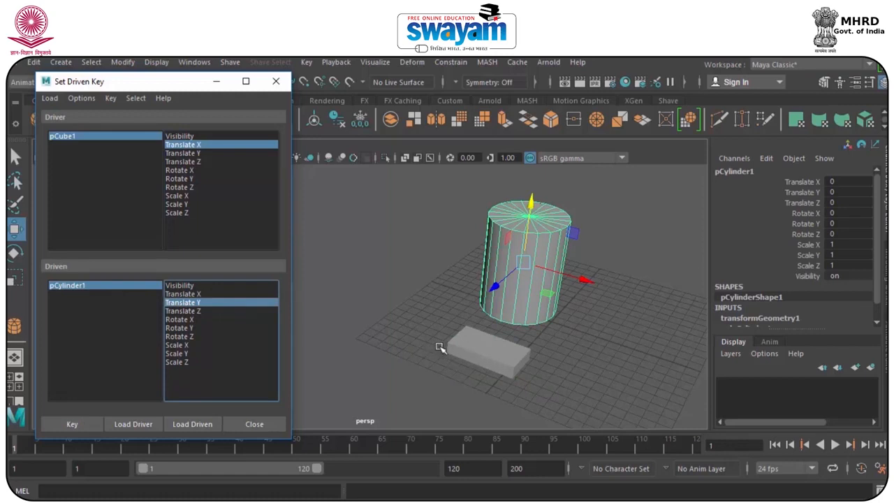
# Set a driven key with the box at a Translate X of about -17.748 and the cylinder raised to a Translate Y of about 11.692.
pyautogui.click(485, 350)
pyautogui.moveTo(511, 363); pyautogui.dragTo(330, 294)
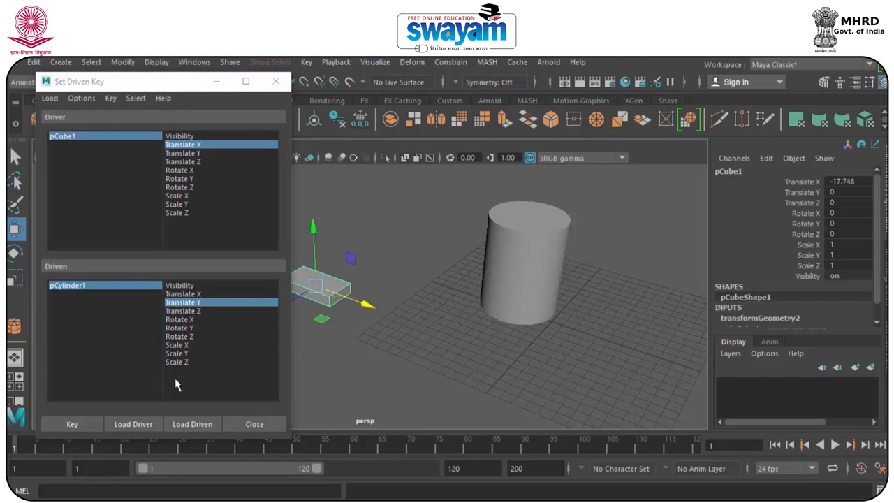
pyautogui.click(73, 425)
pyautogui.click(519, 252)
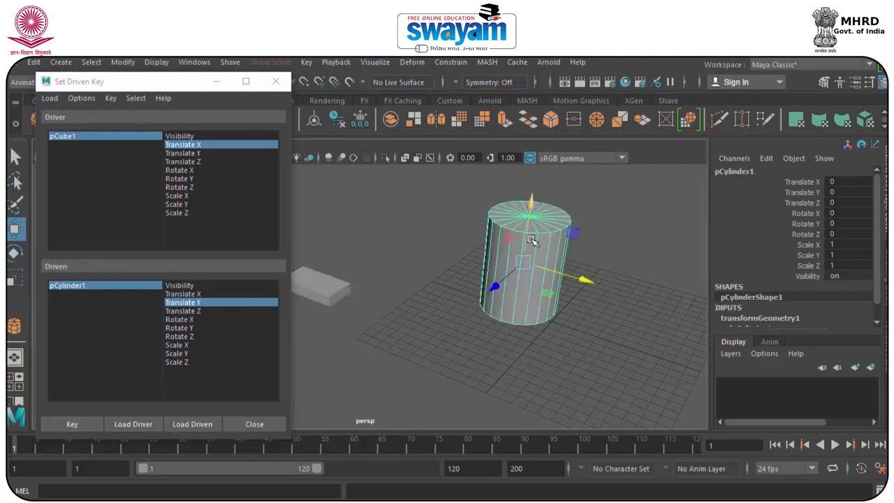
pyautogui.moveTo(527, 228); pyautogui.dragTo(451, 189)
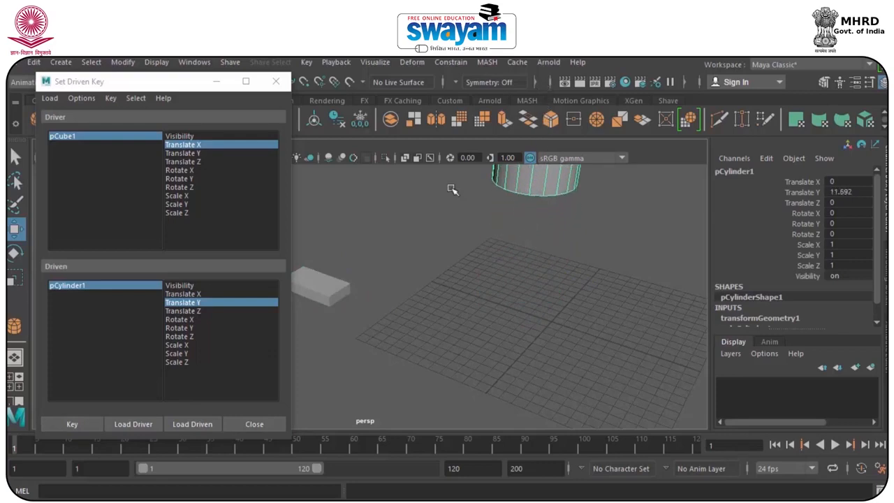
pyautogui.click(77, 424)
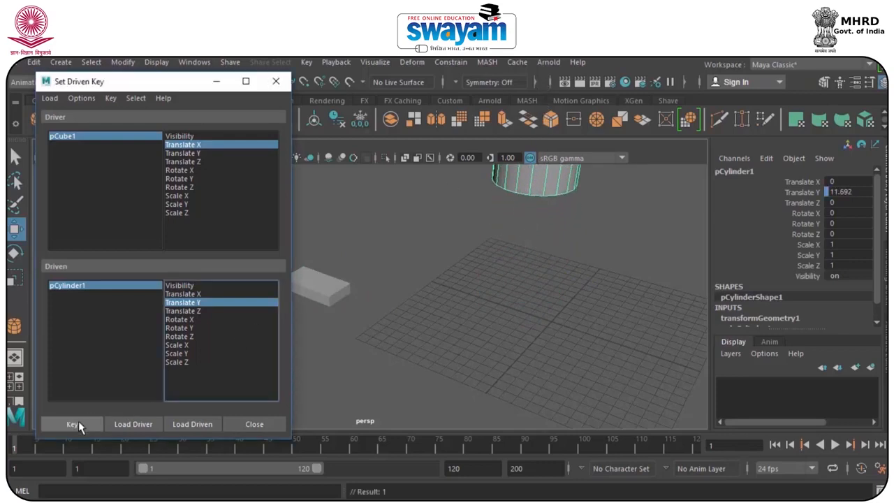
# Set another driven key with the box at a Translate X of about 0.815 and the cylinder lowered to a Translate Y of about -1.223.
pyautogui.click(421, 389)
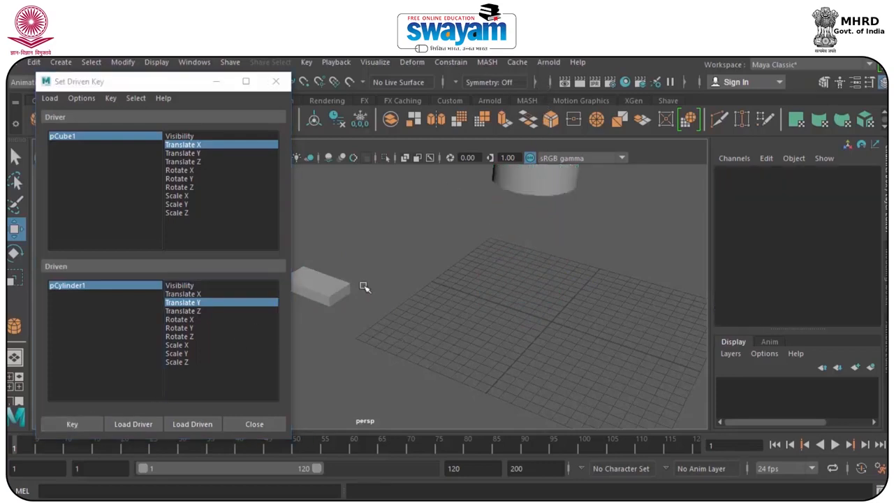
pyautogui.moveTo(359, 243); pyautogui.dragTo(291, 342)
pyautogui.moveTo(356, 304); pyautogui.dragTo(544, 382)
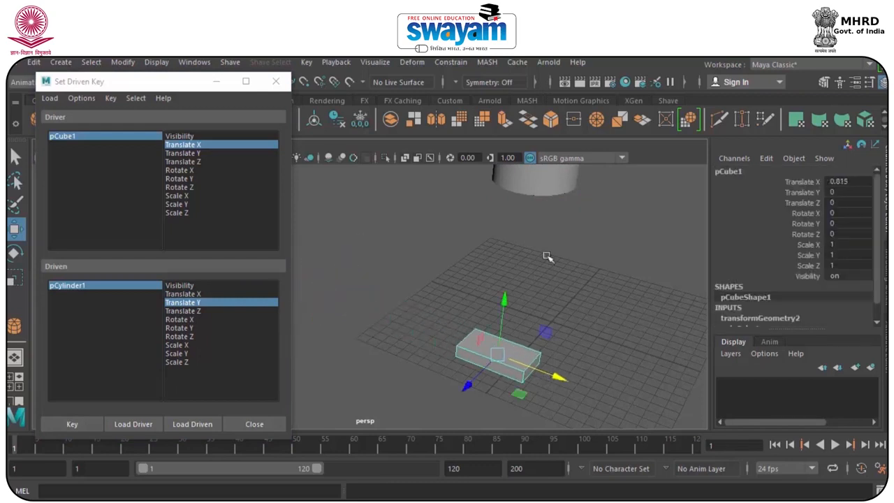
pyautogui.click(547, 179)
pyautogui.moveTo(547, 178); pyautogui.dragTo(542, 280)
pyautogui.hotkey('ctrl', 'z')
pyautogui.scroll(2, 535, 277)
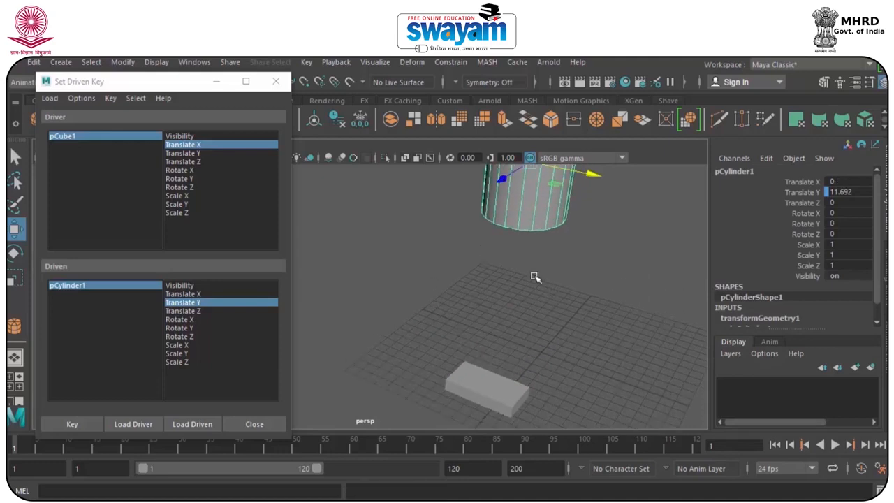
pyautogui.scroll(-2, 535, 278)
pyautogui.moveTo(502, 170); pyautogui.dragTo(484, 294)
pyautogui.click(72, 424)
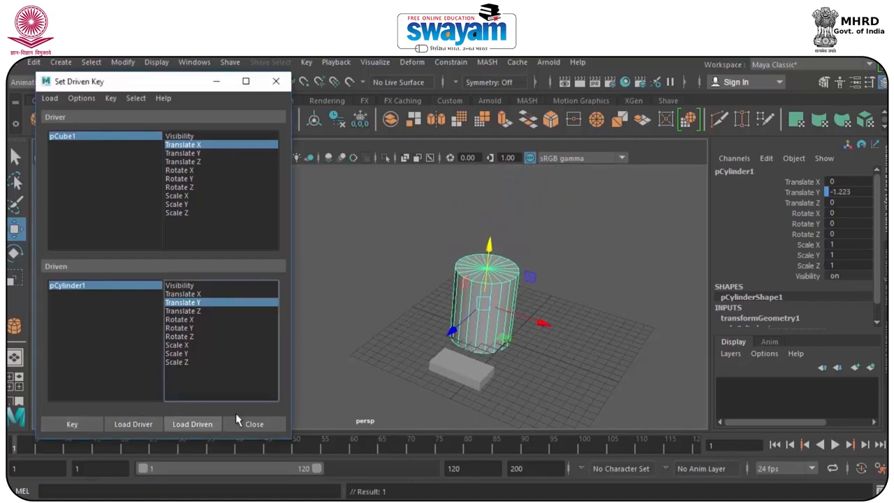
# Test the driven key by sliding the box to a Translate X of about -8.811, and close the Set Driven Key window.
pyautogui.click(551, 353)
pyautogui.click(489, 380)
pyautogui.moveTo(493, 385); pyautogui.dragTo(437, 311)
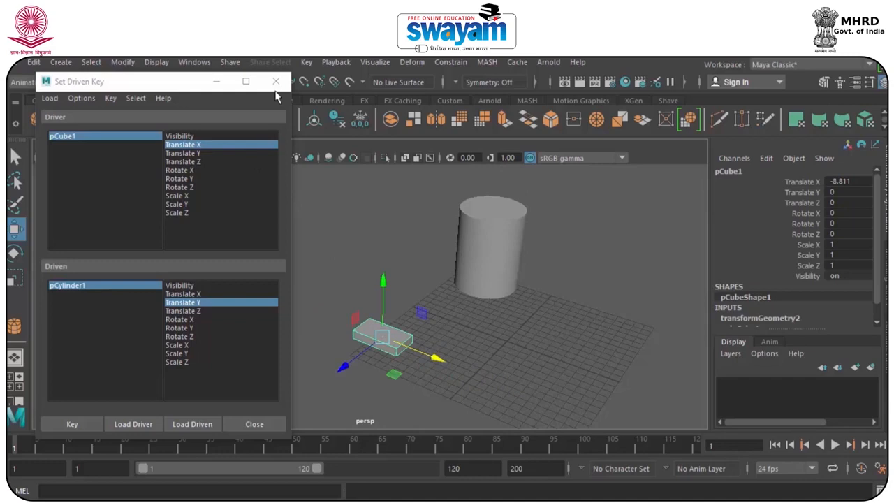
pyautogui.click(276, 81)
# Start a new empty scene.
pyautogui.click(18, 62)
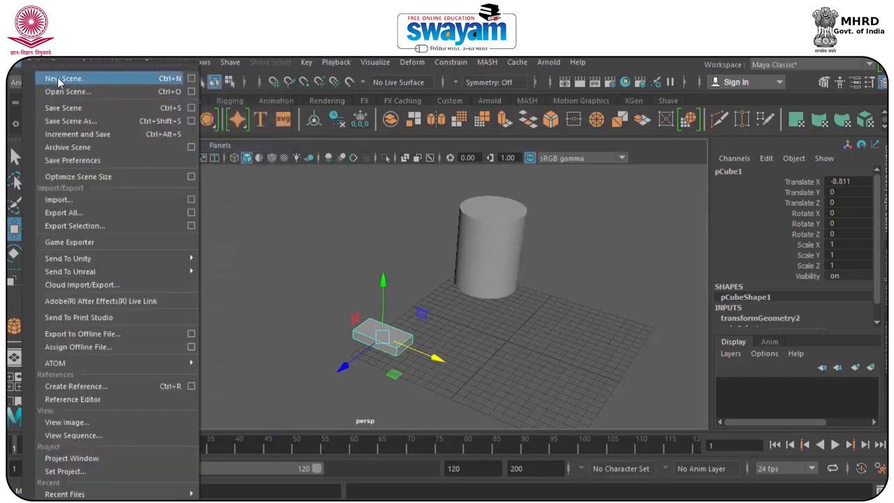
pyautogui.click(61, 80)
pyautogui.click(451, 290)
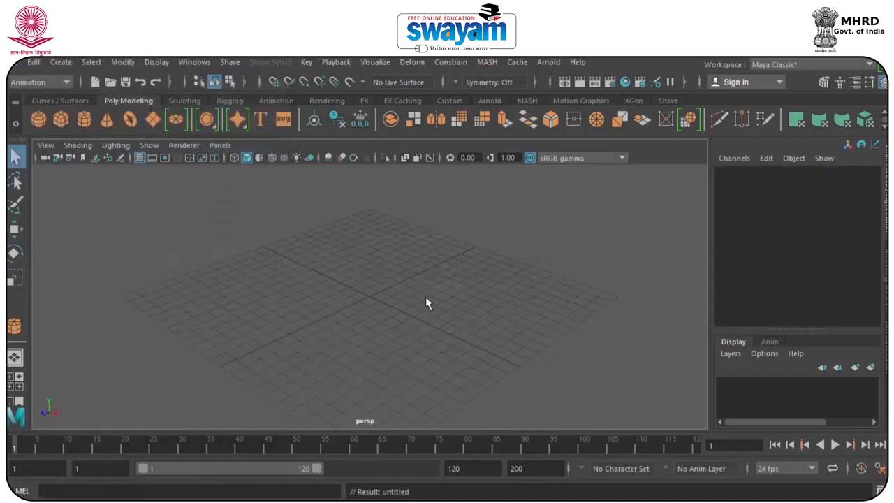
# Create a long polygon box along the X axis near the grid's edge and a large polygon sphere near the grid's centre.
pyautogui.click(62, 120)
pyautogui.moveTo(205, 303); pyautogui.dragTo(300, 301)
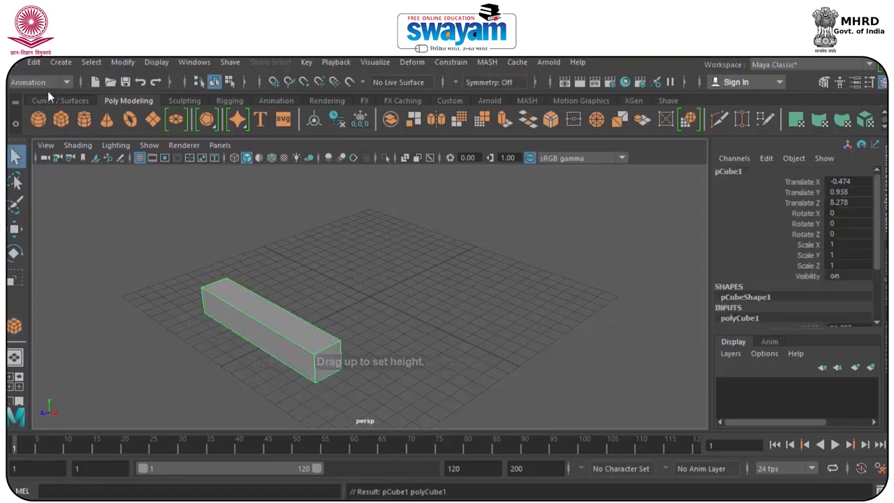
pyautogui.click(38, 120)
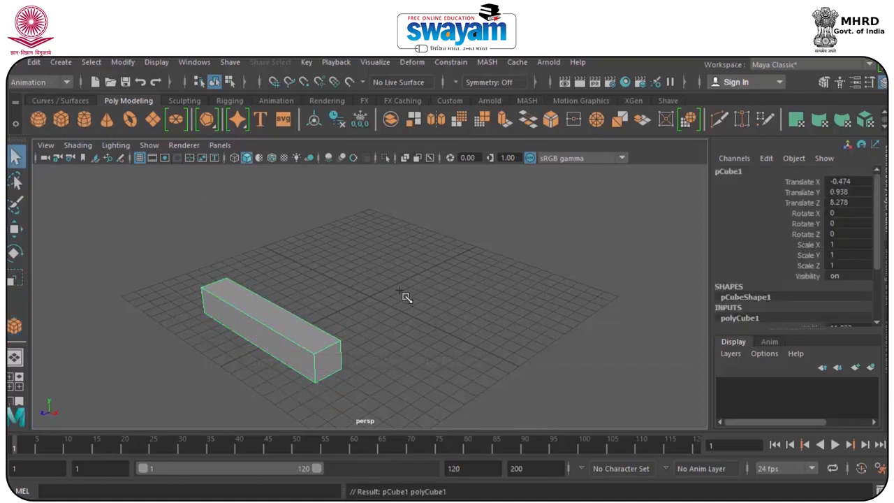
pyautogui.moveTo(378, 294); pyautogui.dragTo(396, 309)
# Move the box away from the sphere along the Z axis to a Translate Z of about 8.992.
pyautogui.press('w')
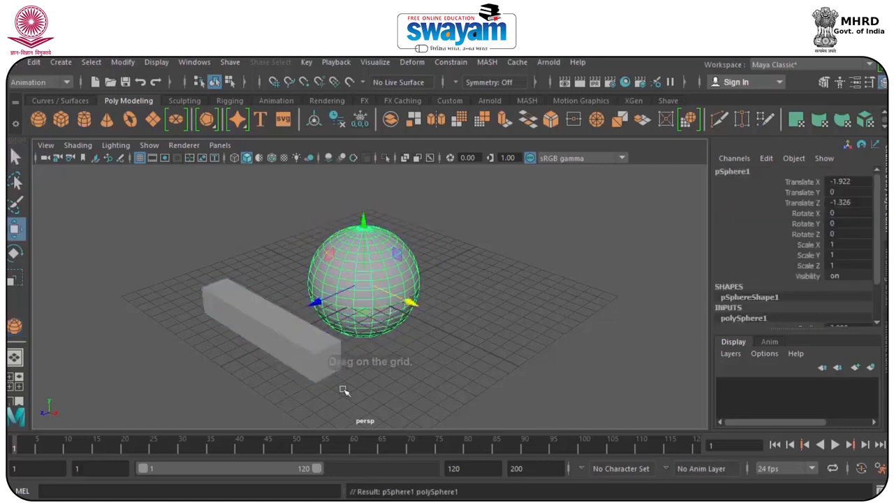
pyautogui.click(287, 343)
pyautogui.keyDown('alt'); pyautogui.moveTo(276, 359); pyautogui.dragTo(226, 376); pyautogui.keyUp('alt')
pyautogui.moveTo(192, 321); pyautogui.dragTo(80, 328)
pyautogui.moveTo(198, 323)
pyautogui.mouseDown()
pyautogui.moveTo(70, 335)
pyautogui.moveTo(194, 326)
pyautogui.mouseUp()
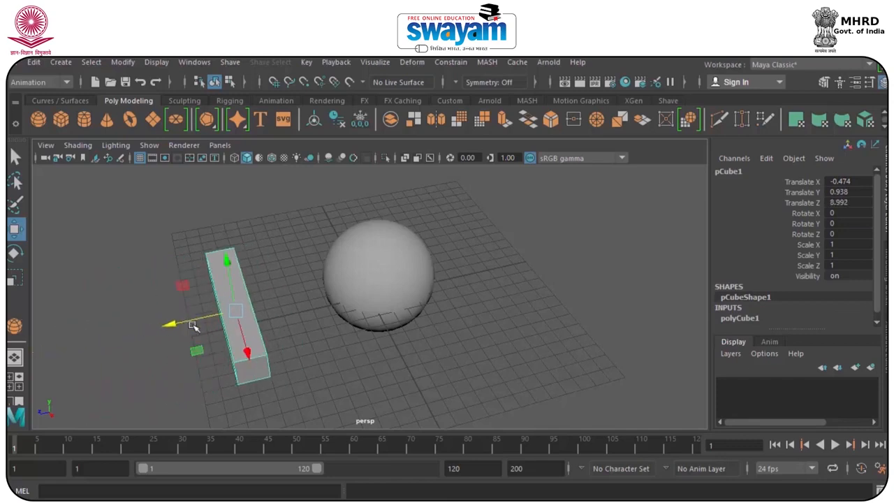
# Scale the sphere up slightly and freeze the transformations of both the box and the sphere.
pyautogui.click(382, 284)
pyautogui.press('r')
pyautogui.moveTo(377, 276)
pyautogui.mouseDown()
pyautogui.moveTo(437, 293)
pyautogui.moveTo(381, 281)
pyautogui.mouseUp()
pyautogui.moveTo(509, 197); pyautogui.dragTo(178, 285)
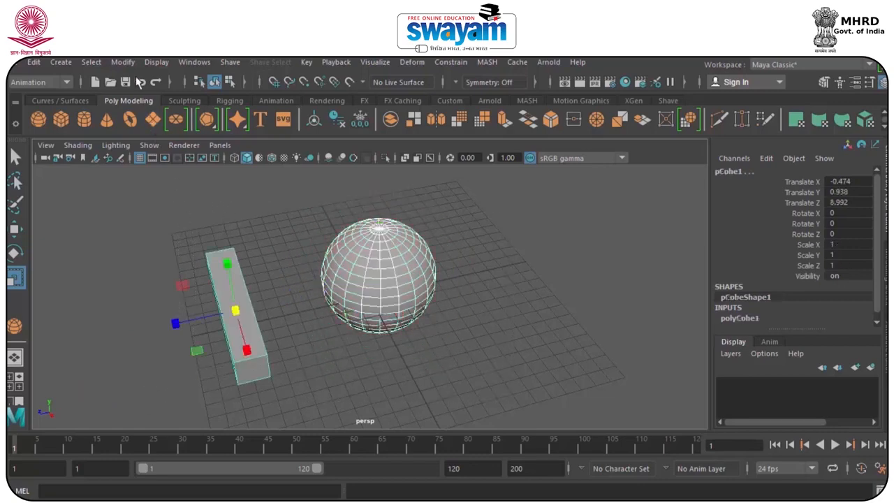
pyautogui.click(127, 62)
pyautogui.click(154, 119)
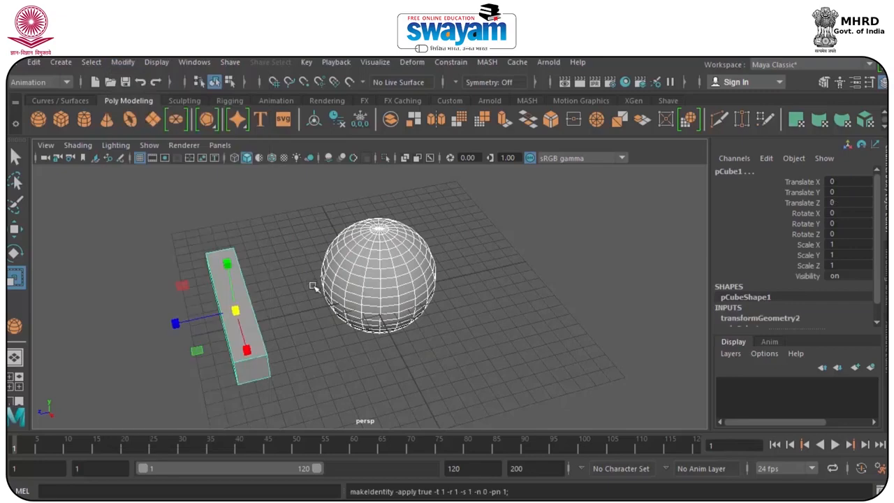
# Open the Set Driven Key window and move it clear of the box and the sphere.
pyautogui.click(313, 286)
pyautogui.click(233, 303)
pyautogui.press('w')
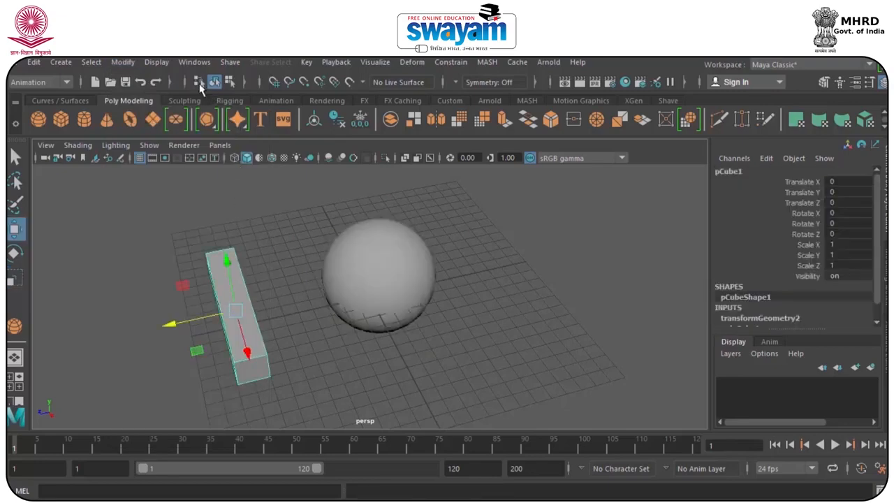
pyautogui.click(310, 62)
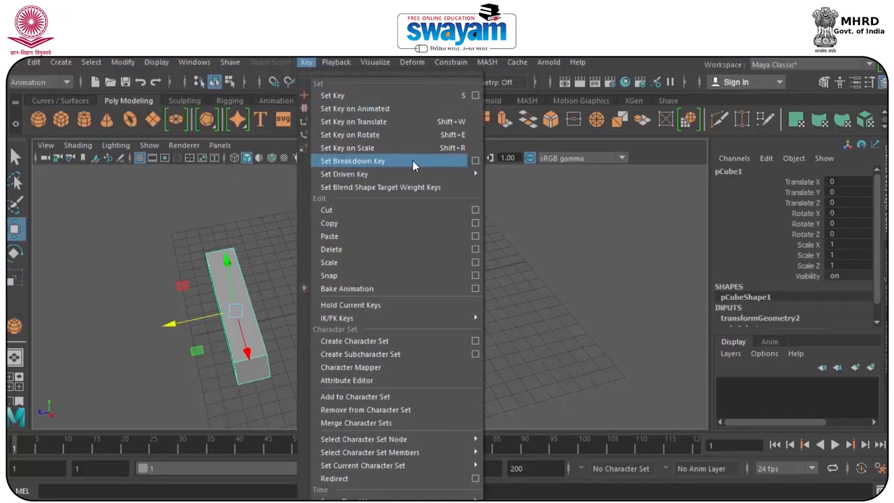
pyautogui.click(239, 204)
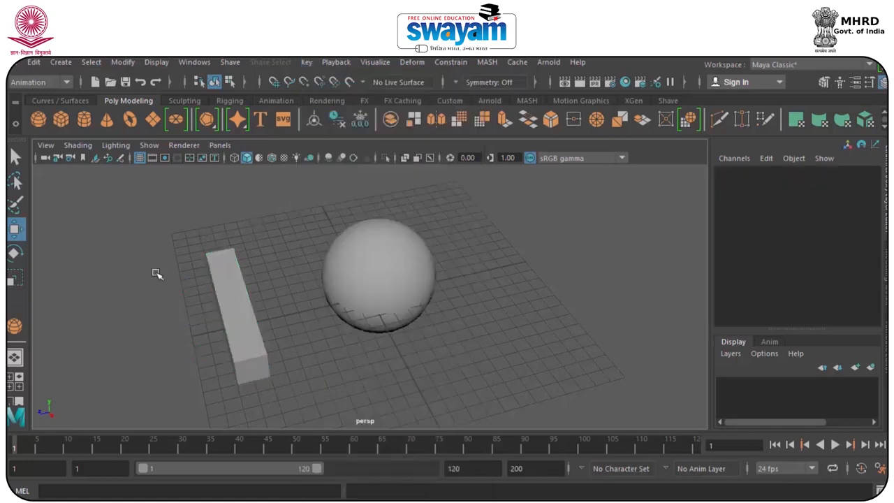
pyautogui.click(303, 62)
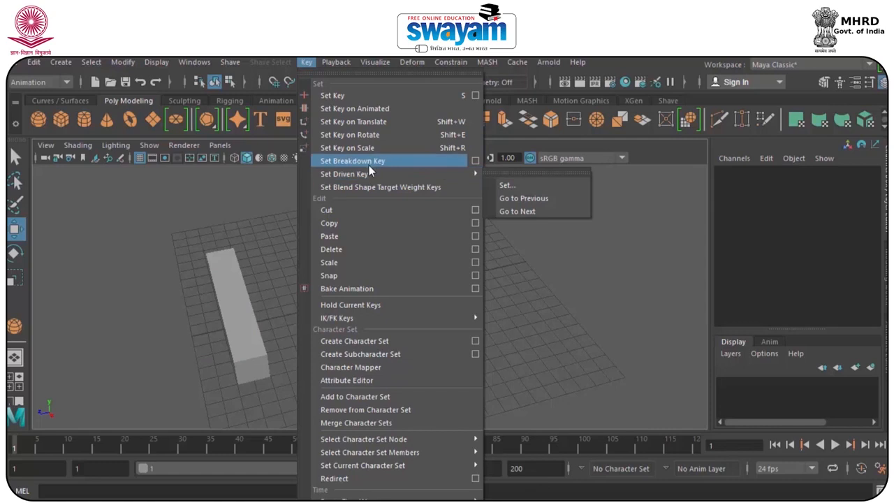
pyautogui.click(515, 185)
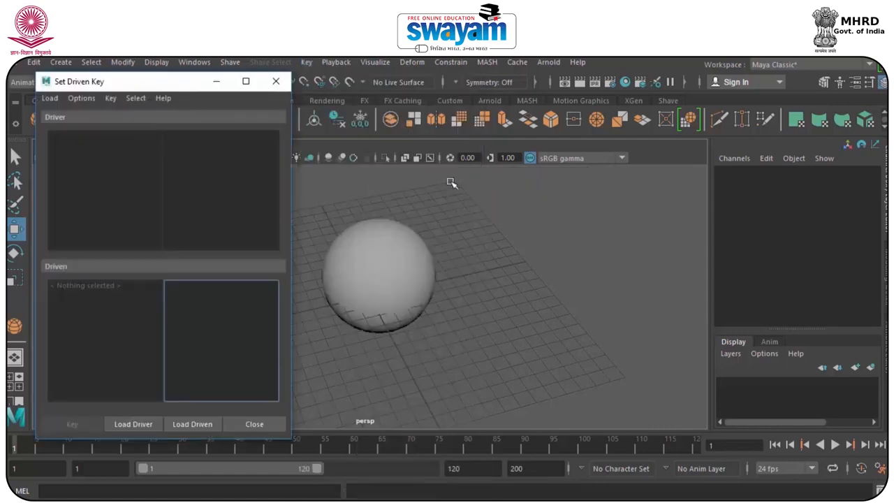
pyautogui.moveTo(149, 83); pyautogui.dragTo(566, 107)
# Load the box as the driver and the sphere as the driven object.
pyautogui.click(230, 299)
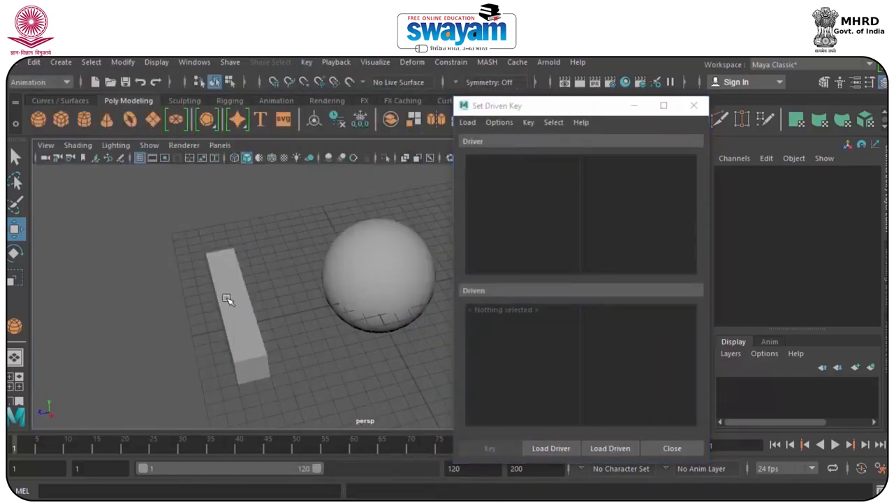
pyautogui.click(551, 449)
pyautogui.click(405, 300)
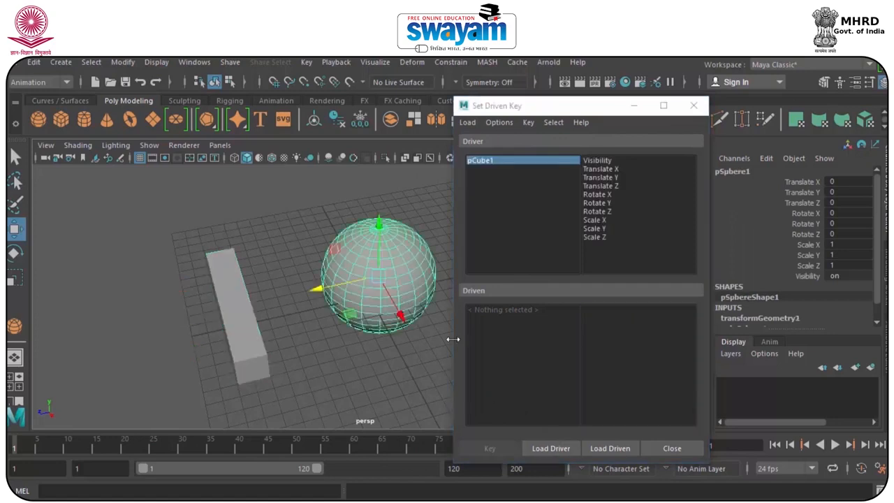
pyautogui.click(618, 451)
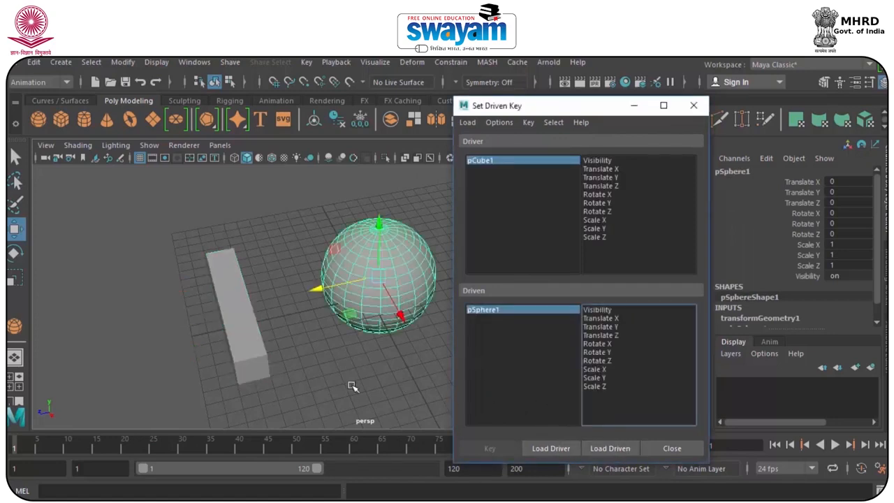
# Try moving the box to a Translate Z of about 4.306 and to 3, and reset its Translate Z to 0.
pyautogui.click(244, 331)
pyautogui.moveTo(195, 321); pyautogui.dragTo(125, 335)
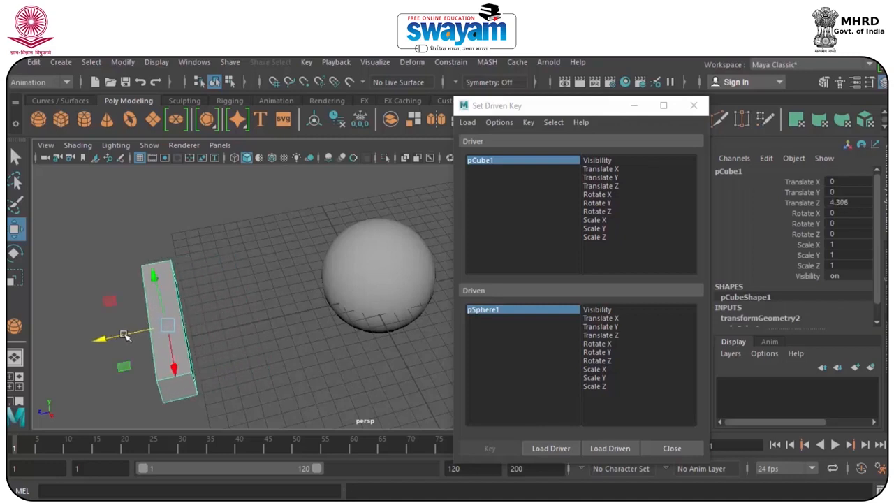
pyautogui.click(854, 201)
pyautogui.write('3')
pyautogui.press('Return')
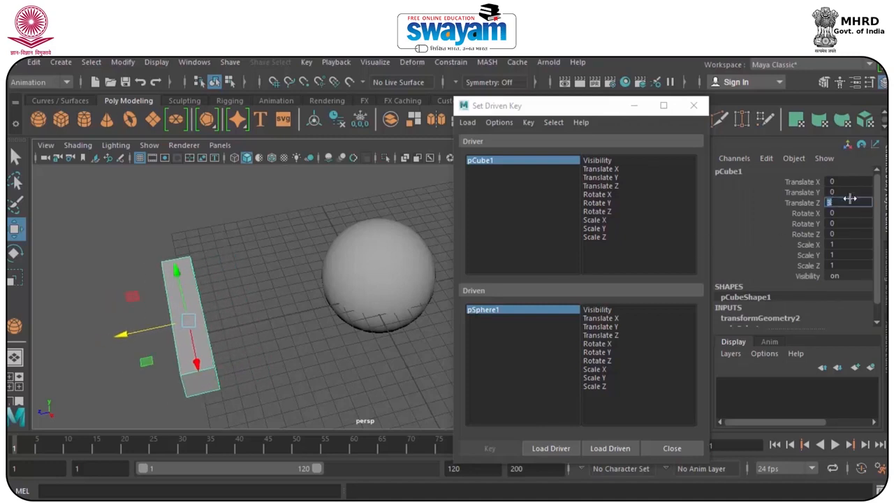
pyautogui.write('0')
pyautogui.press('Return')
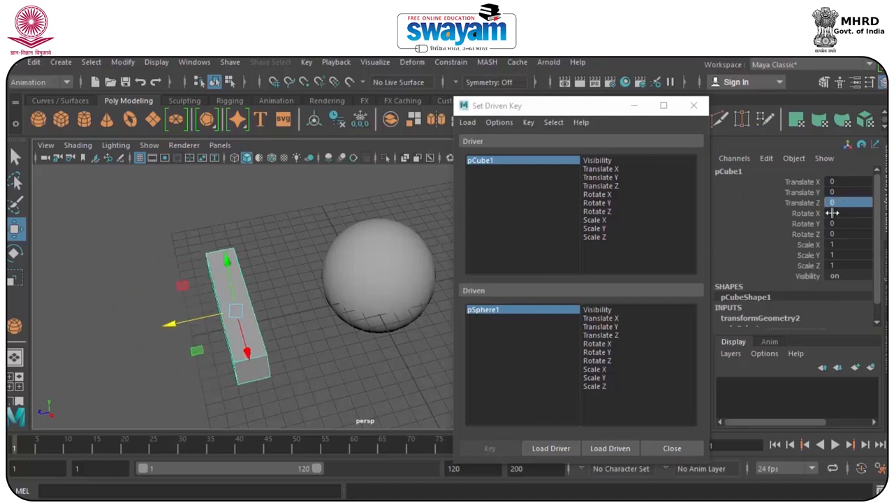
# Choose the box's Translate Z as the driver attribute and the sphere's Scale X, Scale Y and Scale Z as the driven attributes.
pyautogui.click(605, 186)
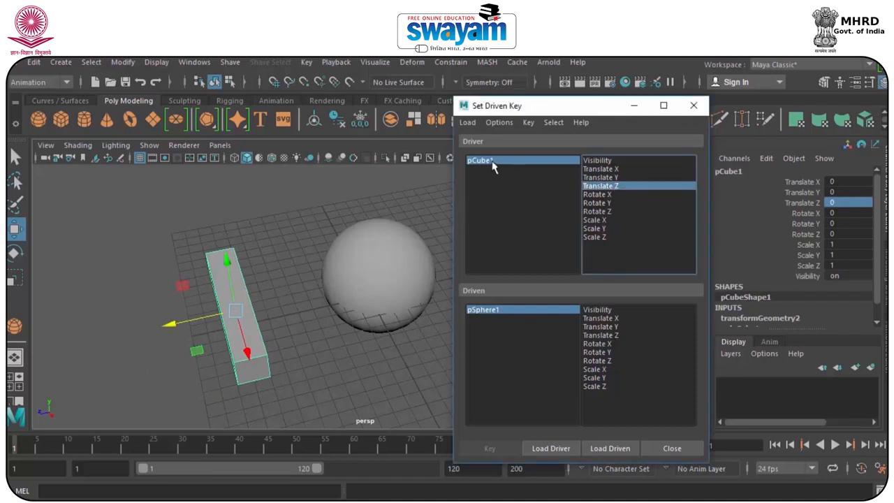
pyautogui.click(350, 266)
pyautogui.moveTo(600, 370); pyautogui.dragTo(598, 387)
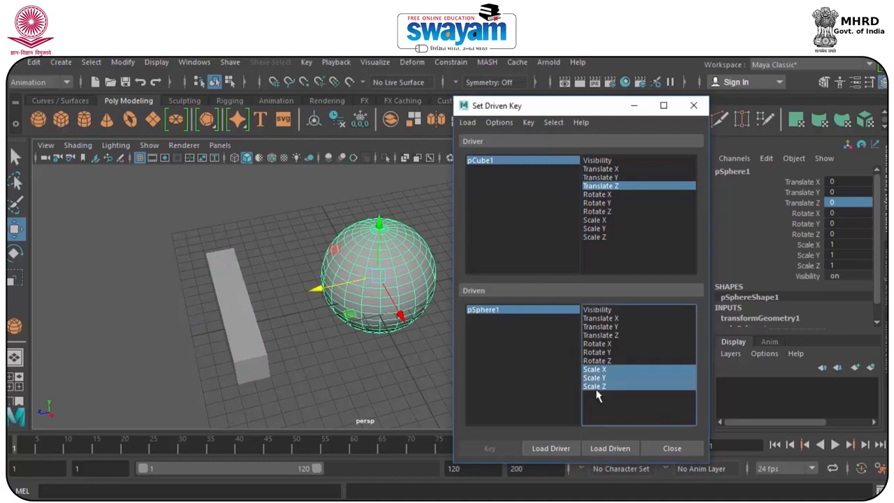
# Key the sphere's scale of 1 against the box's current Translate Z.
pyautogui.click(231, 315)
pyautogui.click(354, 280)
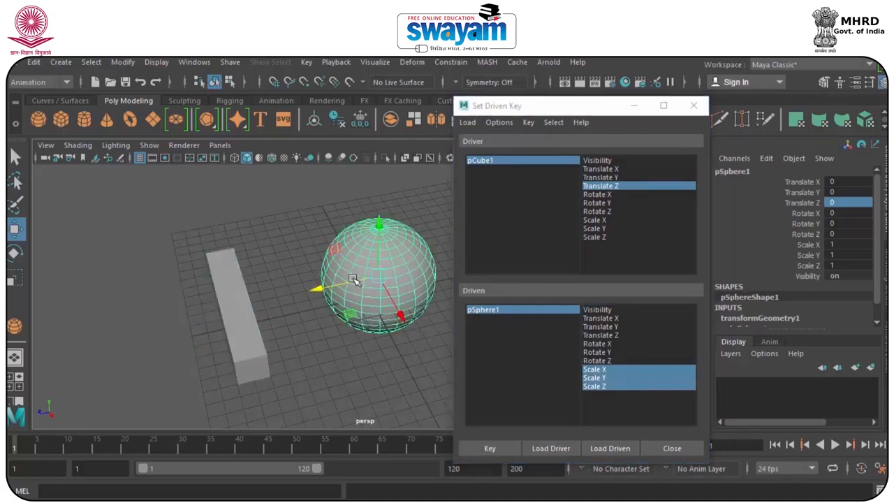
pyautogui.click(485, 449)
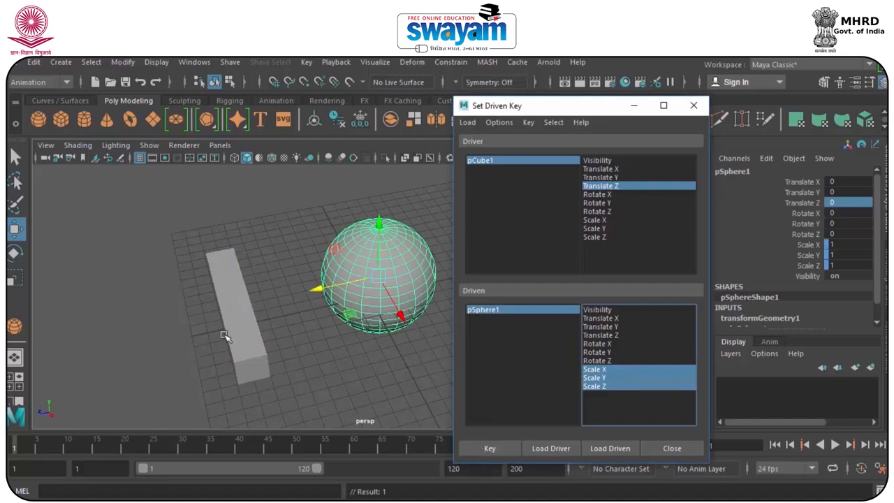
# Move the box away from the sphere along Z, scale the sphere uniformly to about 2.069, and set the second driven key.
pyautogui.click(248, 307)
pyautogui.moveTo(208, 318); pyautogui.dragTo(176, 324)
pyautogui.click(358, 278)
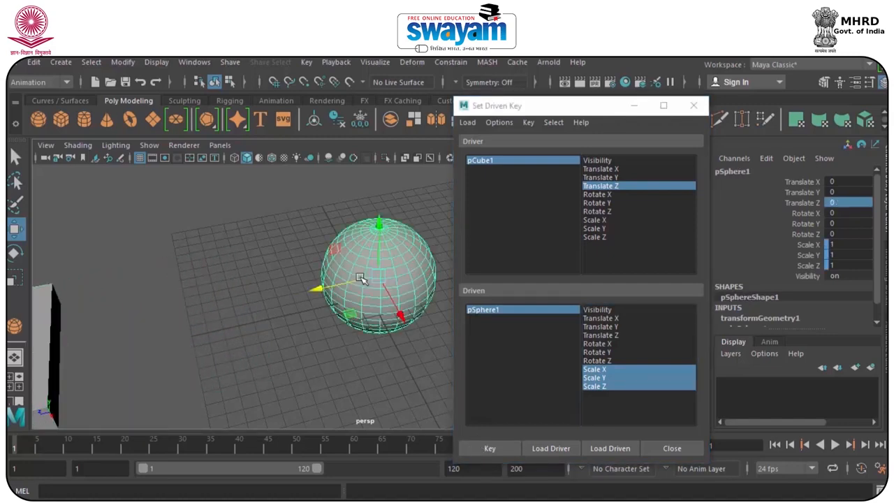
pyautogui.press('r')
pyautogui.moveTo(381, 277); pyautogui.dragTo(485, 294)
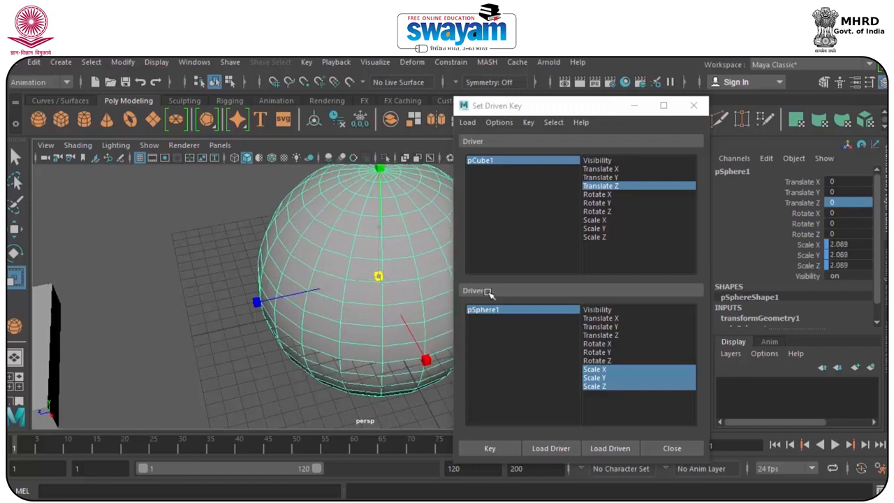
pyautogui.click(489, 448)
# Slide the box back along Z to a Translate Z of about 0.398 to test the driven scaling of the sphere.
pyautogui.click(42, 356)
pyautogui.press('w')
pyautogui.keyDown('alt'); pyautogui.moveTo(144, 347); pyautogui.dragTo(187, 334, button='middle'); pyautogui.keyUp('alt')
pyautogui.moveTo(58, 348); pyautogui.dragTo(307, 368)
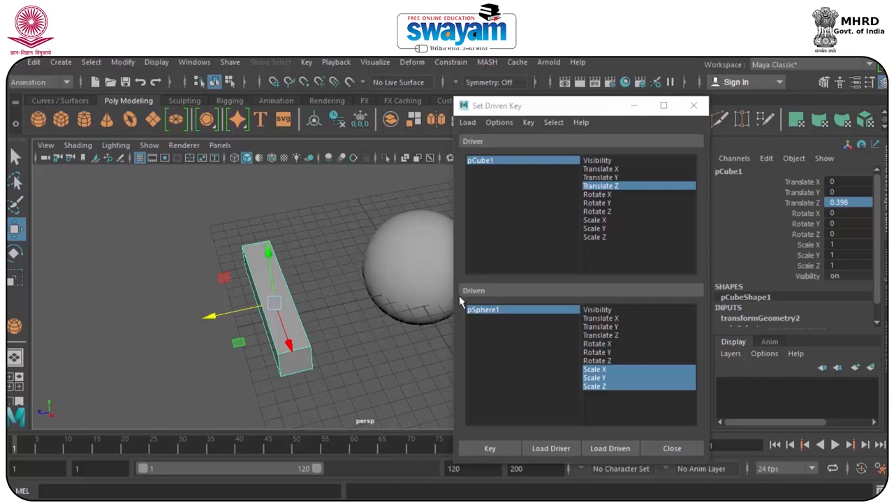
# Close the Set Driven Key window and delete the box and the sphere.
pyautogui.click(694, 105)
pyautogui.moveTo(206, 201); pyautogui.dragTo(527, 410)
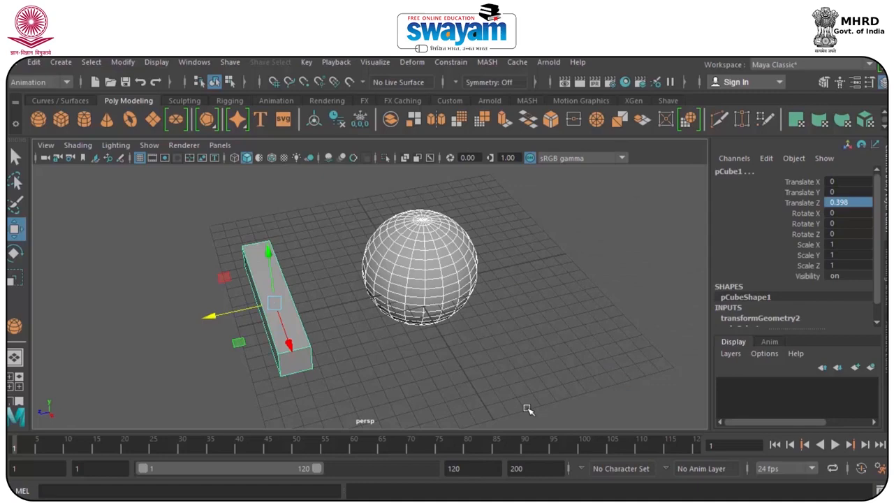
pyautogui.press('Delete')
# Draw a flat rectangular box on the grid as the car body, centred at about X 0.446, Y 0.568, Z 1.713.
pyautogui.keyDown('alt'); pyautogui.moveTo(375, 309); pyautogui.dragTo(225, 211); pyautogui.keyUp('alt')
pyautogui.press('y')
pyautogui.moveTo(300, 270); pyautogui.dragTo(480, 275)
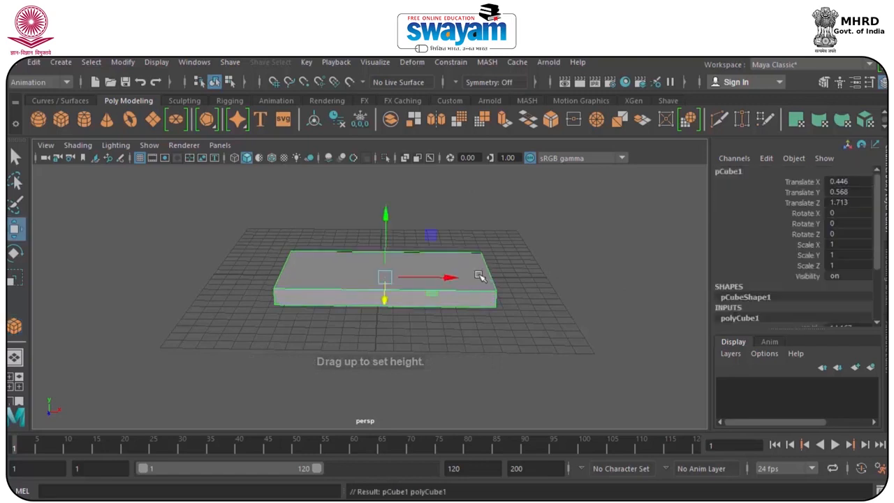
# Create a thin cylinder as a wheel in the front view, over the negative-X end of the car body.
pyautogui.click(82, 122)
pyautogui.press('space')
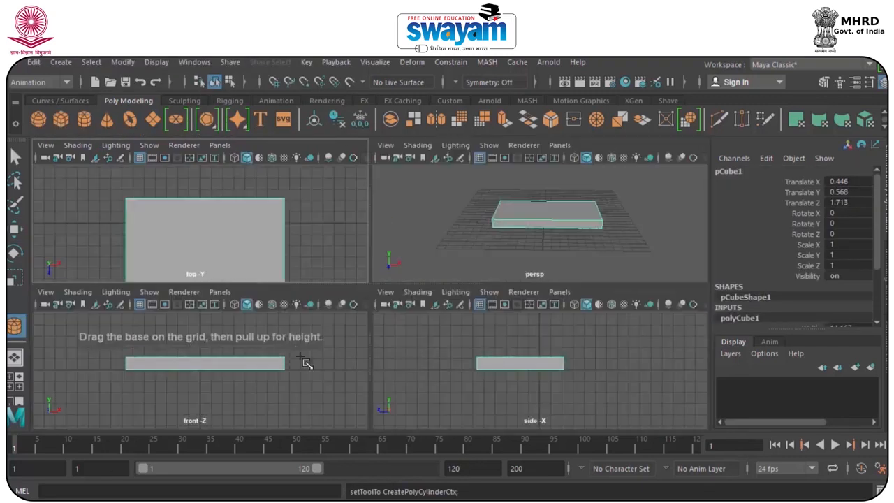
pyautogui.press('space')
pyautogui.moveTo(256, 283); pyautogui.dragTo(326, 343)
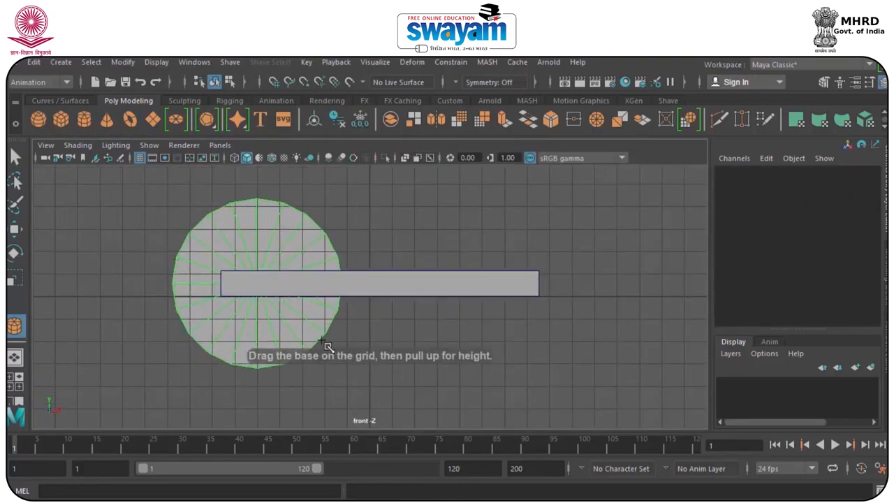
pyautogui.moveTo(295, 273); pyautogui.dragTo(297, 268)
pyautogui.press('space')
pyautogui.click(385, 291)
pyautogui.click(426, 299)
pyautogui.press('space')
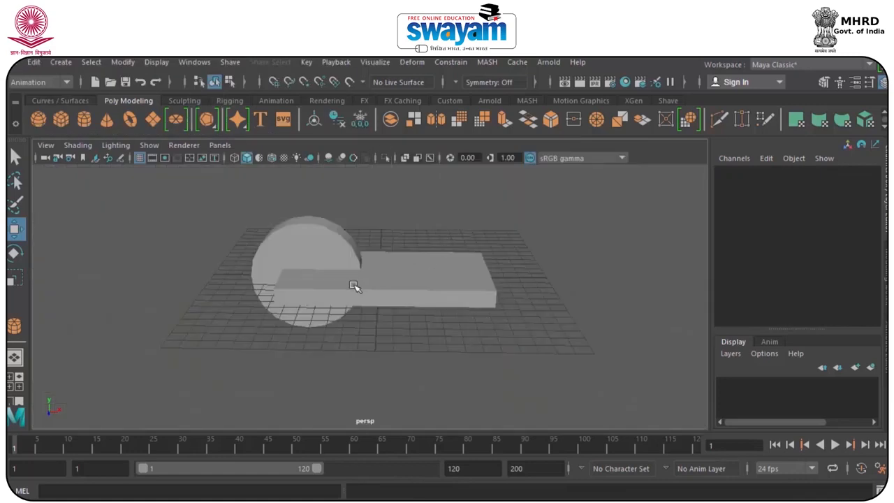
# Place the wheel beside the car body and duplicate it to the body's other end at about X 5.575, Z 6.418.
pyautogui.keyDown('alt'); pyautogui.moveTo(353, 286); pyautogui.dragTo(325, 279); pyautogui.keyUp('alt')
pyautogui.click(320, 303)
pyautogui.moveTo(330, 312); pyautogui.dragTo(425, 386)
pyautogui.moveTo(486, 347); pyautogui.dragTo(303, 323)
pyautogui.hotkey('ctrl', 'd')
pyautogui.moveTo(354, 308); pyautogui.dragTo(489, 219)
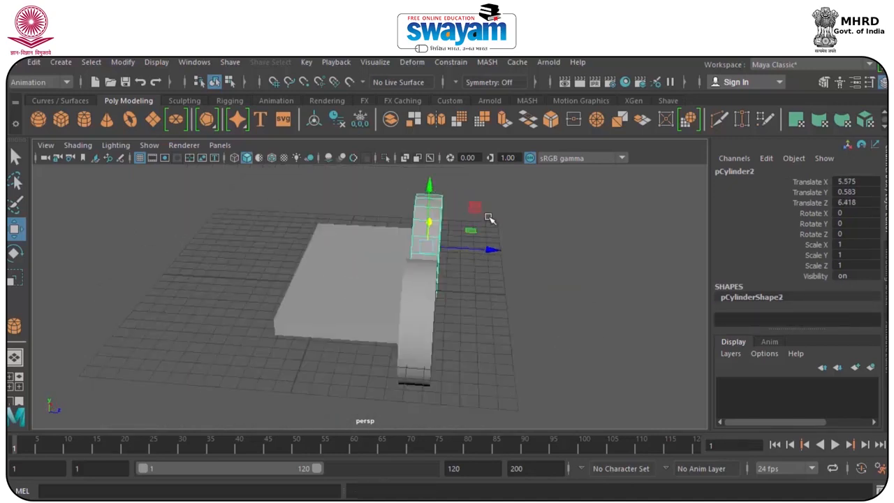
# Duplicate both wheels and move the copies to the opposite side of the car body.
pyautogui.click(424, 325)
pyautogui.hotkey('ctrl', 'd')
pyautogui.moveTo(475, 324); pyautogui.dragTo(319, 316)
pyautogui.click(487, 214)
# Group the car body and its four wheels, and clear the selection.
pyautogui.moveTo(418, 260); pyautogui.dragTo(216, 410)
pyautogui.hotkey('ctrl', 'g')
pyautogui.click(524, 301)
pyautogui.click(371, 282)
pyautogui.keyDown('alt'); pyautogui.moveTo(353, 314); pyautogui.dragTo(320, 297); pyautogui.keyUp('alt')
pyautogui.moveTo(244, 190); pyautogui.dragTo(579, 383)
pyautogui.click(601, 352)
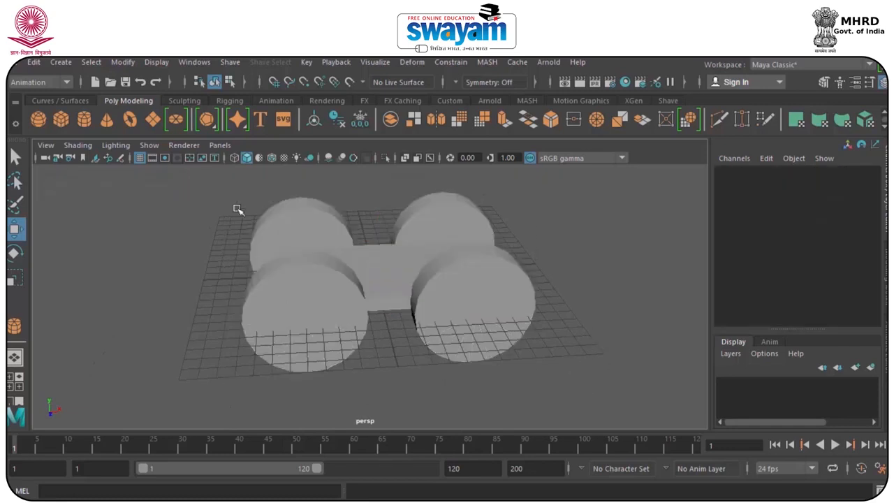
# Create a long bar parallel to Z in front of the car, at about X -13.448, Y 0.986, Z 1.578.
pyautogui.click(60, 124)
pyautogui.keyDown('alt'); pyautogui.moveTo(241, 288); pyautogui.dragTo(384, 295); pyautogui.keyUp('alt')
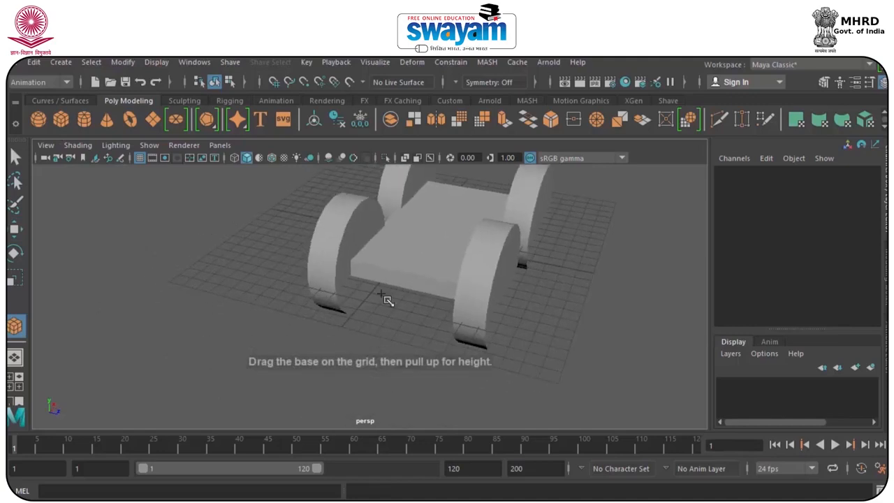
pyautogui.moveTo(202, 302); pyautogui.dragTo(529, 335)
pyautogui.keyDown('alt'); pyautogui.moveTo(399, 361); pyautogui.dragTo(295, 353); pyautogui.keyUp('alt')
pyautogui.keyDown('alt'); pyautogui.moveTo(219, 202); pyautogui.dragTo(423, 335); pyautogui.keyUp('alt')
# Try scaling the bar to about 1.08 in Z, moving its pivot to one end and rotating it about -66 degrees in X.
pyautogui.press('r')
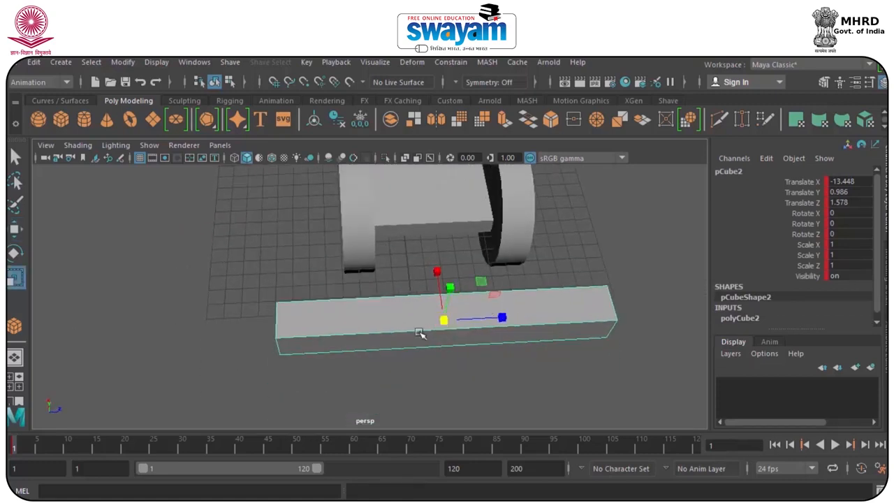
pyautogui.moveTo(482, 323); pyautogui.dragTo(330, 316)
pyautogui.press('d')
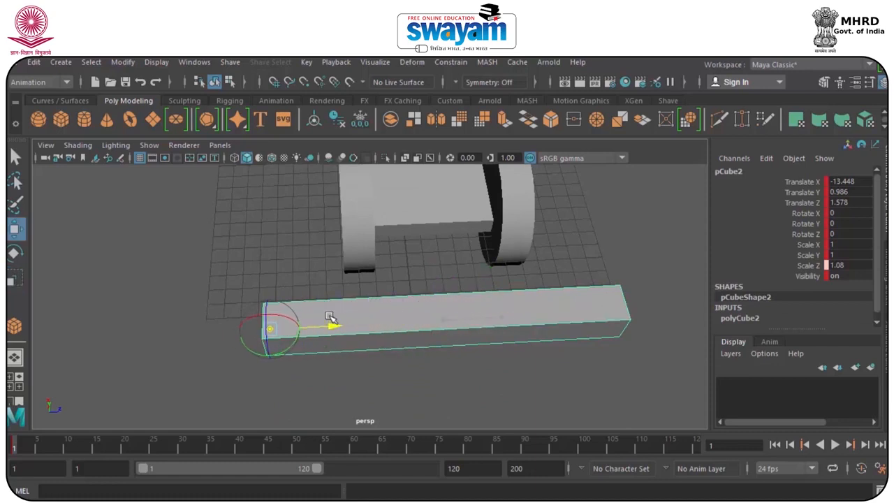
pyautogui.press('e')
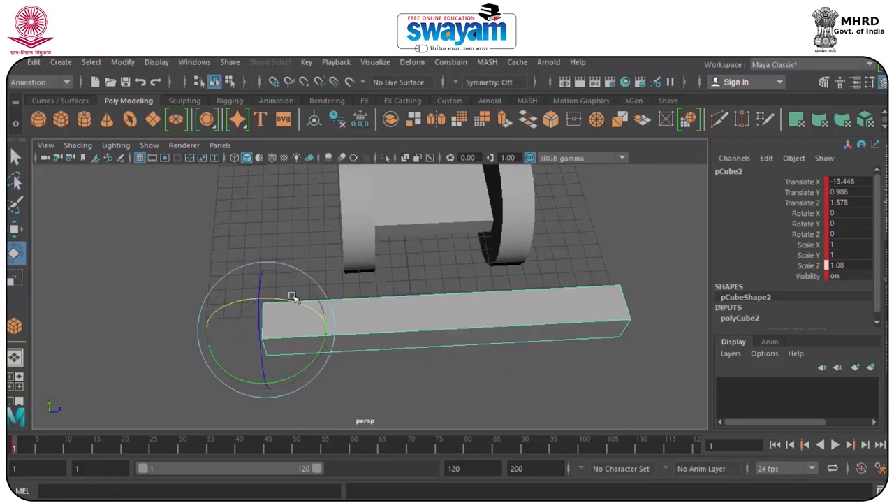
pyautogui.moveTo(290, 302); pyautogui.dragTo(195, 284)
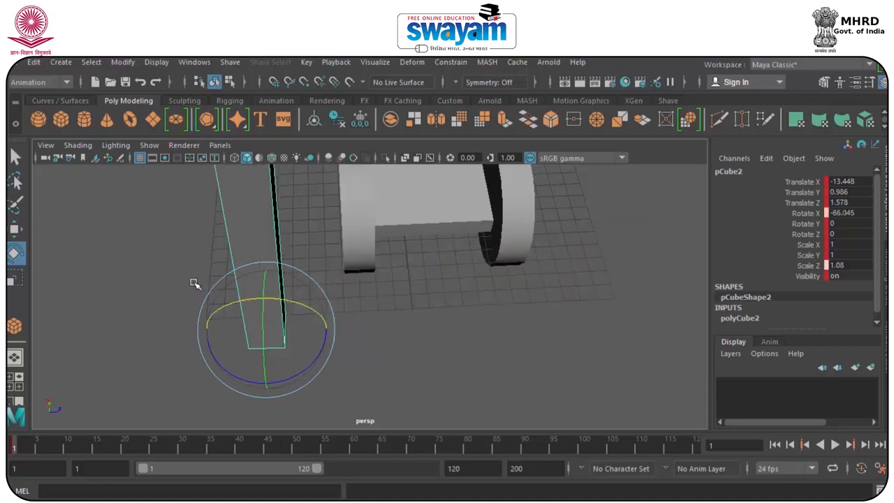
pyautogui.press('q')
pyautogui.hotkey('ctrl', 's')
pyautogui.click(472, 297)
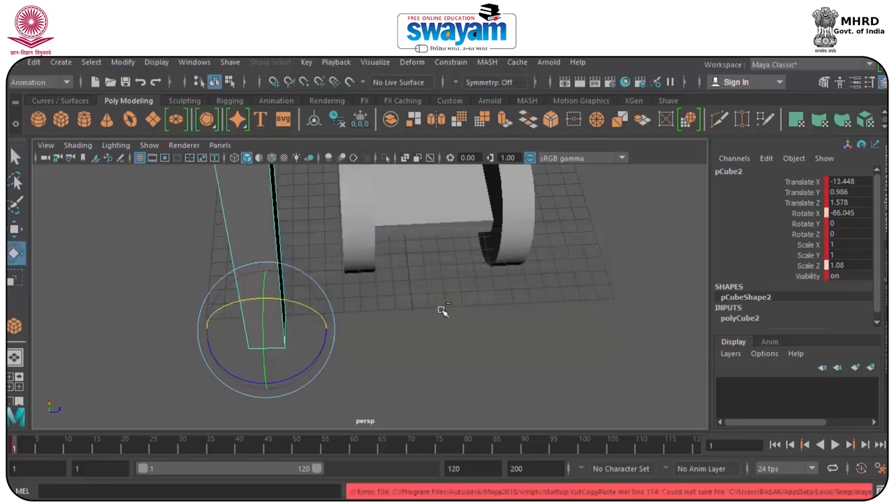
pyautogui.hotkey('ctrl', 'z')
# Undo the bar's pivot move and its Z scaling.
pyautogui.press('w')
pyautogui.scroll(6, 497, 383)
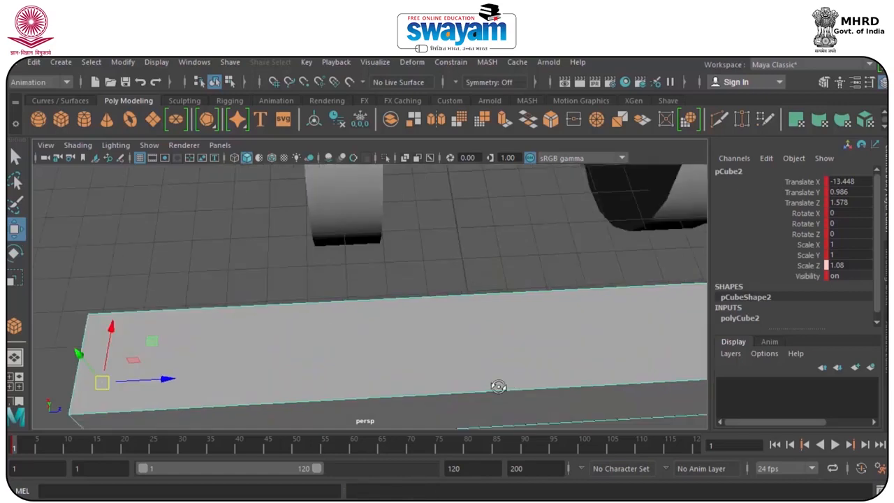
pyautogui.scroll(-2, 484, 353)
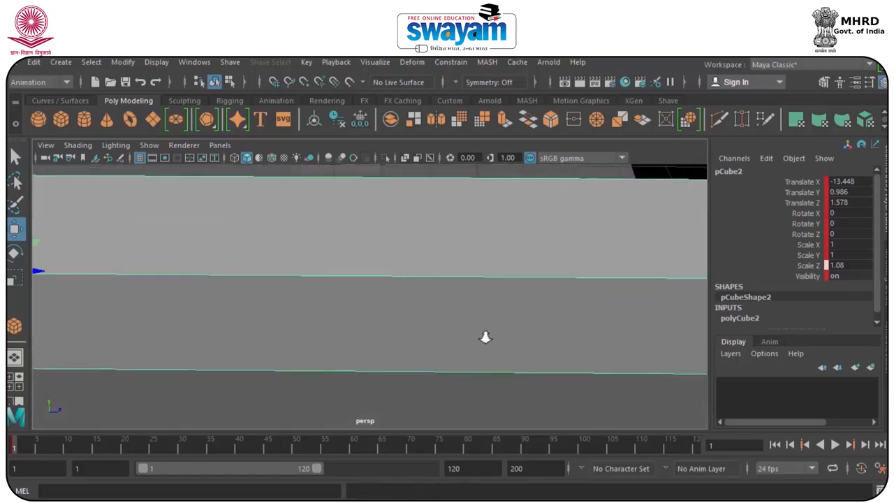
pyautogui.scroll(-3, 490, 286)
pyautogui.keyDown('alt'); pyautogui.moveTo(490, 287); pyautogui.dragTo(375, 240); pyautogui.keyUp('alt')
pyautogui.hotkey('ctrl', 'z')
pyautogui.hotkey('ctrl', 'z')
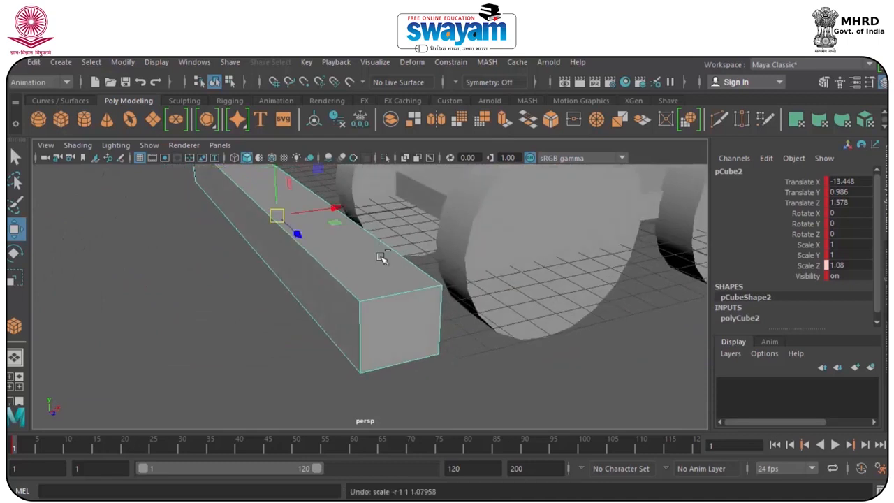
# Move the bar's pivot along Z from the middle to its negative-Z end.
pyautogui.keyDown('alt'); pyautogui.moveTo(417, 320); pyautogui.dragTo(521, 397); pyautogui.keyUp('alt')
pyautogui.press('d')
pyautogui.press('d')
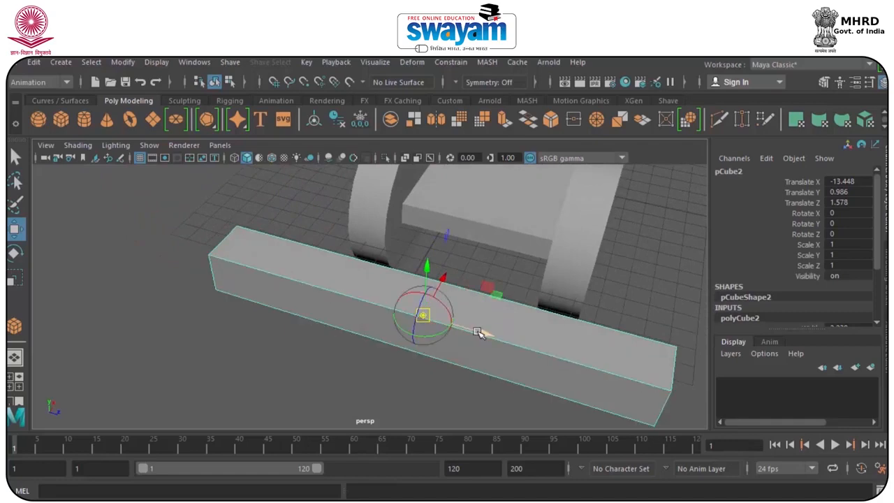
pyautogui.keyDown('ctrl'); pyautogui.keyDown('shift'); pyautogui.moveTo(490, 356); pyautogui.dragTo(551, 146, button='right'); pyautogui.keyUp('shift'); pyautogui.keyUp('ctrl')
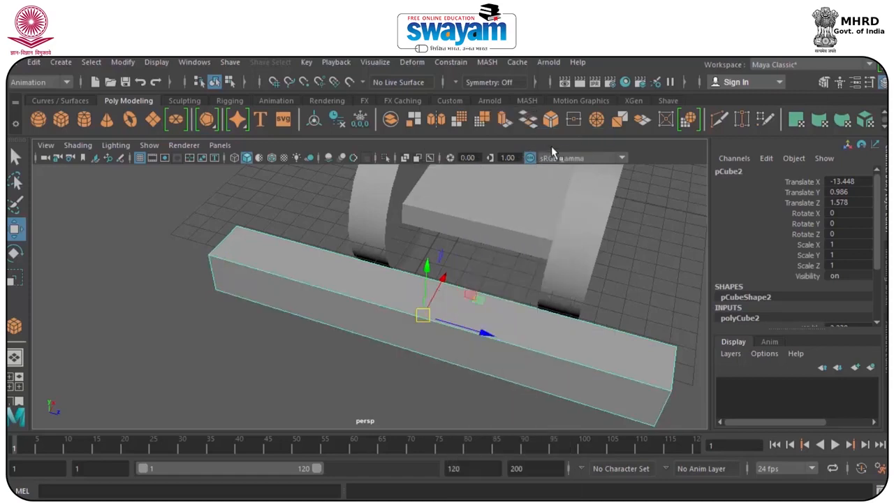
pyautogui.press('d')
pyautogui.moveTo(483, 333); pyautogui.dragTo(265, 266)
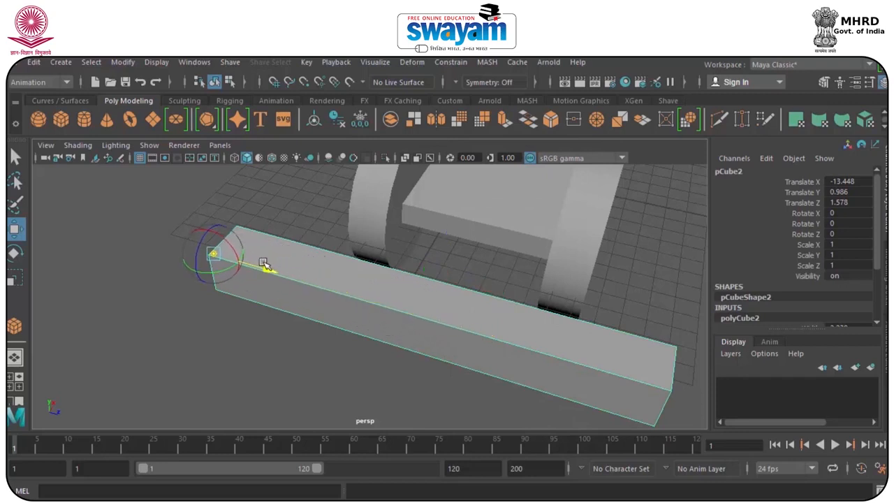
pyautogui.press('d')
# Try rotating the bar about its end pivot, undo the rotation, and clear the selection.
pyautogui.keyDown('alt'); pyautogui.moveTo(287, 315); pyautogui.dragTo(152, 309); pyautogui.keyUp('alt')
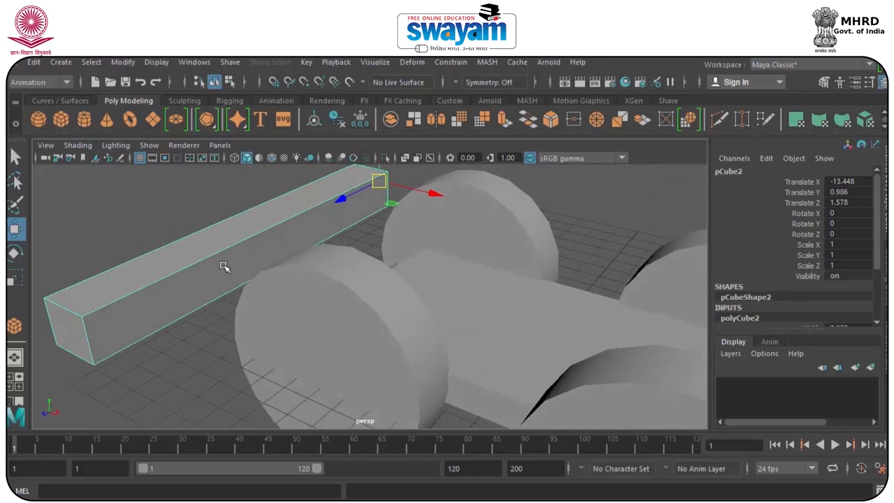
pyautogui.scroll(-5, 223, 266)
pyautogui.press('e')
pyautogui.moveTo(356, 224); pyautogui.dragTo(377, 173)
pyautogui.hotkey('ctrl', 'z')
pyautogui.click(509, 249)
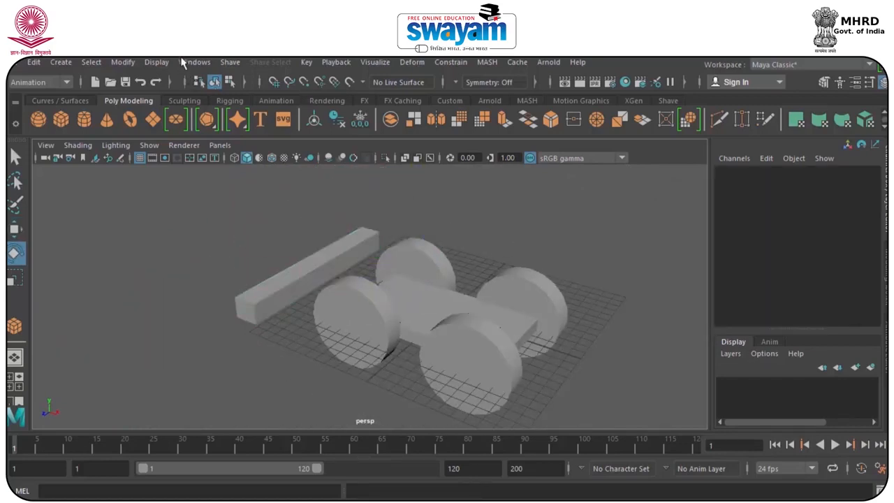
# Open the Outliner, move it clear of the objects, and select the car group, group1.
pyautogui.click(186, 63)
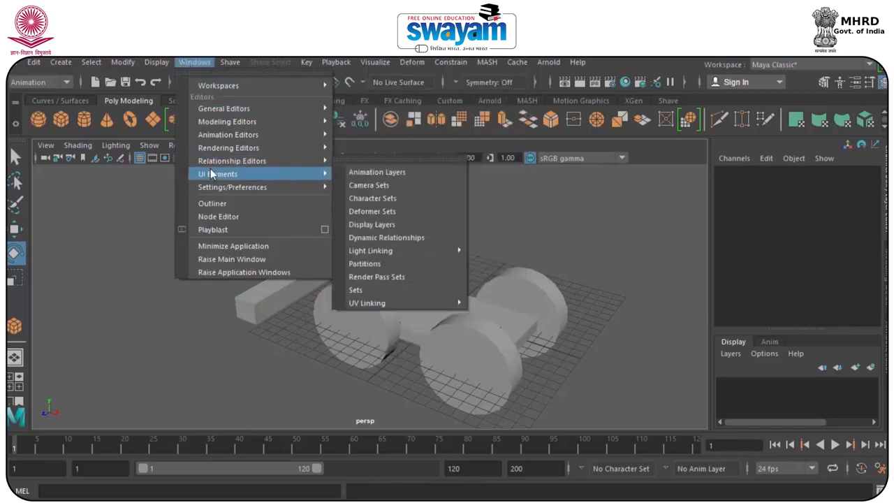
pyautogui.click(213, 204)
pyautogui.moveTo(94, 175); pyautogui.dragTo(66, 127)
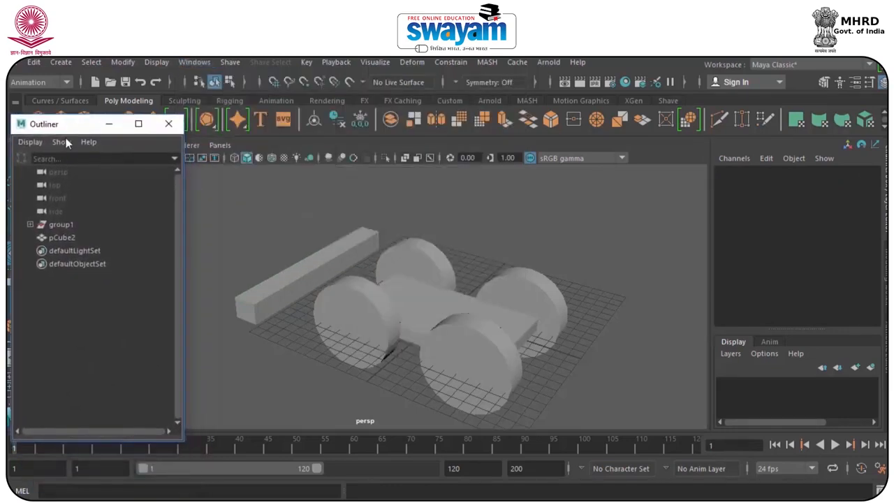
pyautogui.click(63, 224)
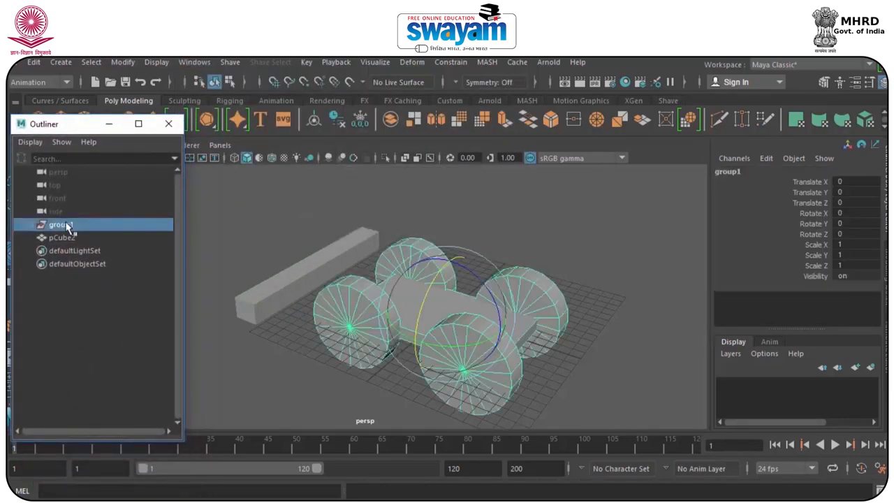
# Open the Set Driven Key window for the car group and move it clear of the car.
pyautogui.click(306, 62)
pyautogui.moveTo(385, 176)
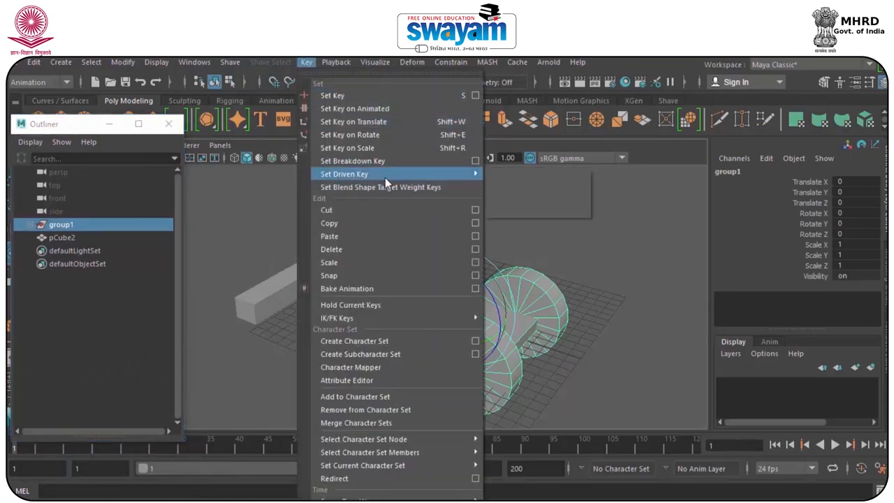
pyautogui.click(522, 187)
pyautogui.moveTo(554, 108); pyautogui.dragTo(705, 82)
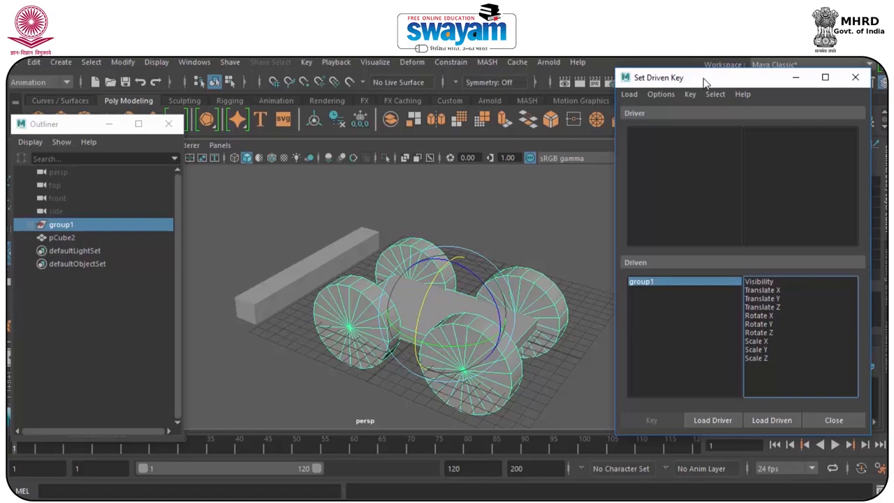
# Load the car group as the driver and the bar, pCube2, as the driven object.
pyautogui.click(711, 420)
pyautogui.click(295, 288)
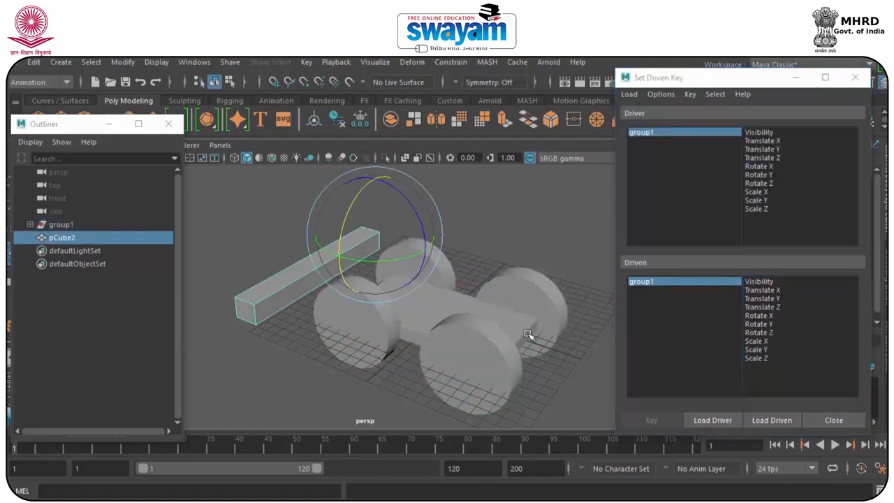
pyautogui.click(772, 420)
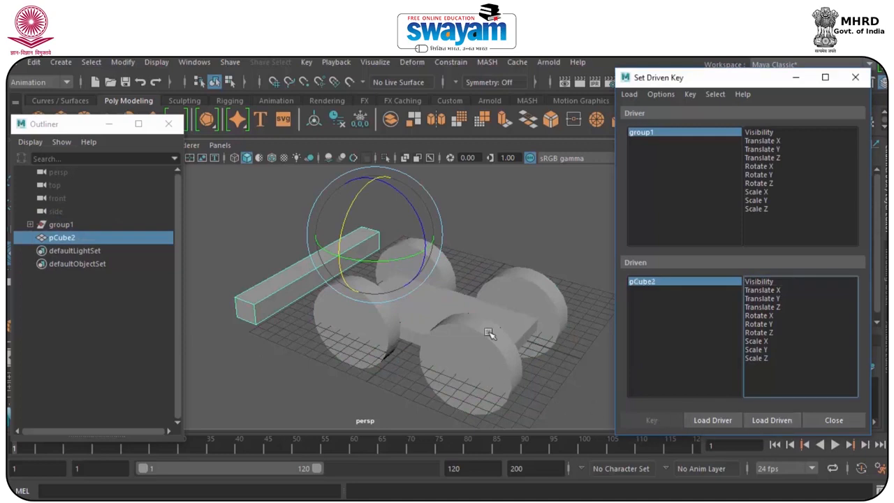
# Select the bar and move the Set Driven Key window so that the bar's channel values are uncovered.
pyautogui.click(494, 237)
pyautogui.click(60, 224)
pyautogui.keyDown('alt'); pyautogui.moveTo(313, 341); pyautogui.dragTo(362, 343); pyautogui.keyUp('alt')
pyautogui.press('w')
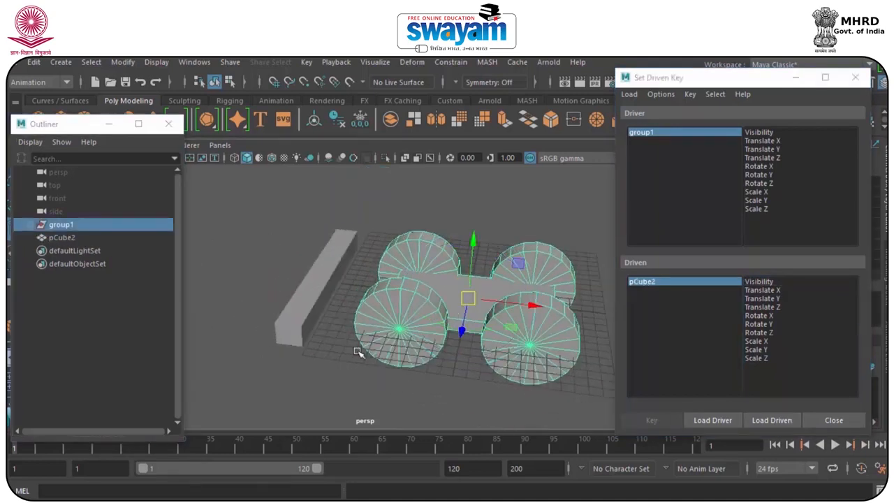
pyautogui.click(323, 283)
pyautogui.keyDown('alt'); pyautogui.moveTo(313, 321); pyautogui.dragTo(315, 345); pyautogui.keyUp('alt')
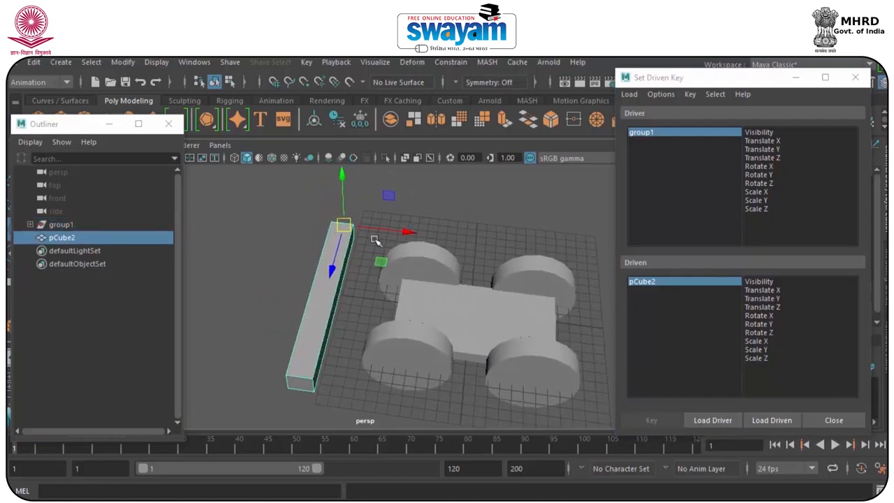
pyautogui.moveTo(714, 83); pyautogui.dragTo(675, 90)
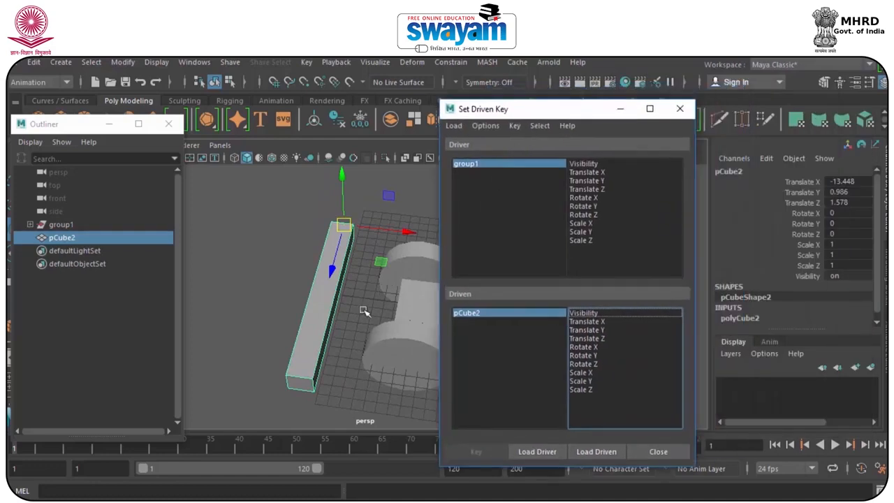
pyautogui.keyDown('alt'); pyautogui.moveTo(376, 290); pyautogui.dragTo(260, 291, button='middle'); pyautogui.keyUp('alt')
# Select all parts of the car together with the bar and freeze their transformations.
pyautogui.scroll(3, 303, 275)
pyautogui.scroll(-5, 301, 276)
pyautogui.moveTo(221, 228); pyautogui.dragTo(414, 377)
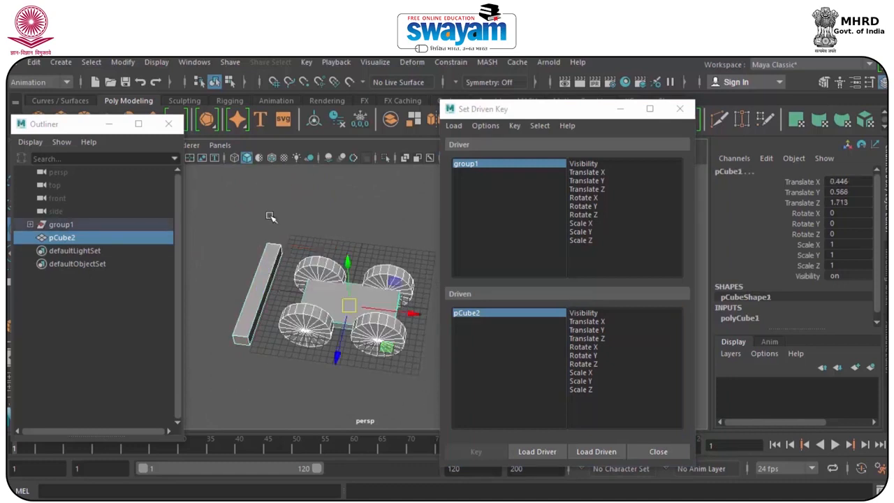
pyautogui.click(194, 63)
pyautogui.moveTo(122, 63)
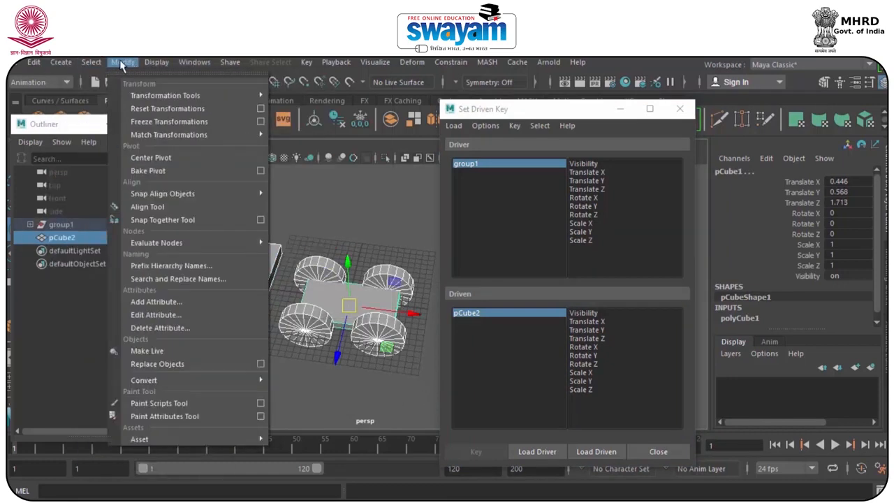
pyautogui.click(155, 122)
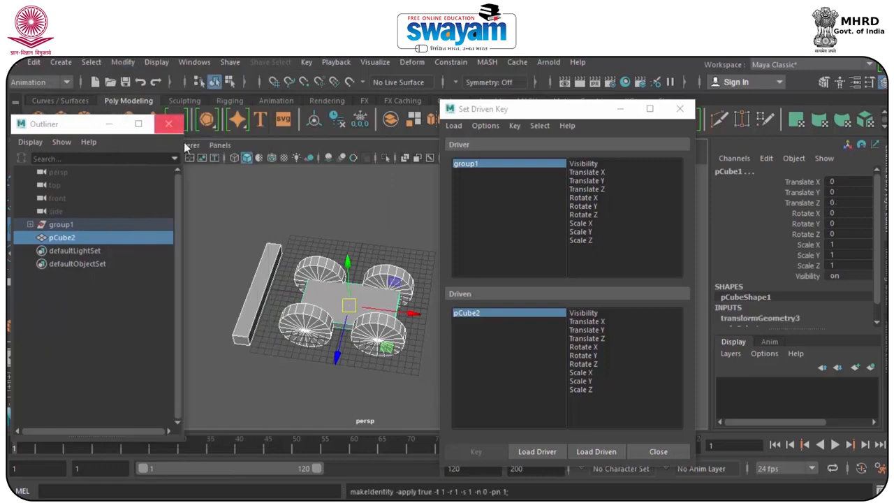
# Try rotating only the bar about its X axis, and reset its Rotate X to 0.
pyautogui.click(353, 250)
pyautogui.click(269, 276)
pyautogui.press('e')
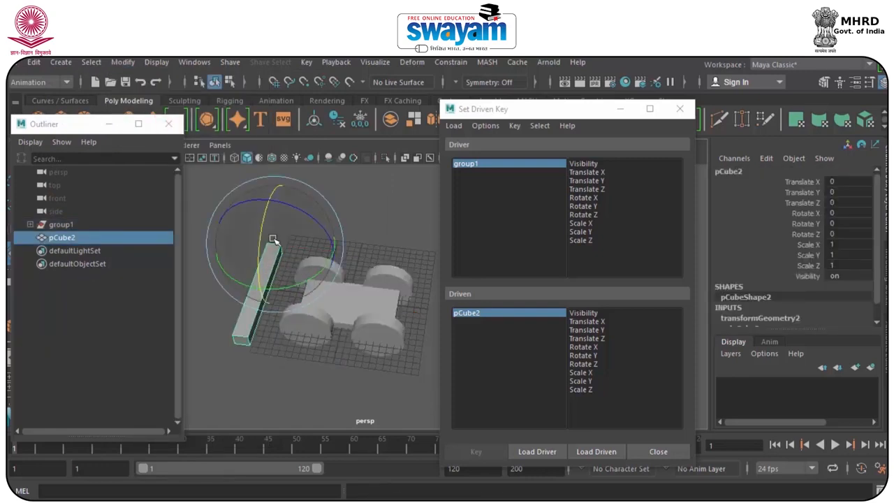
pyautogui.moveTo(264, 244); pyautogui.dragTo(274, 212)
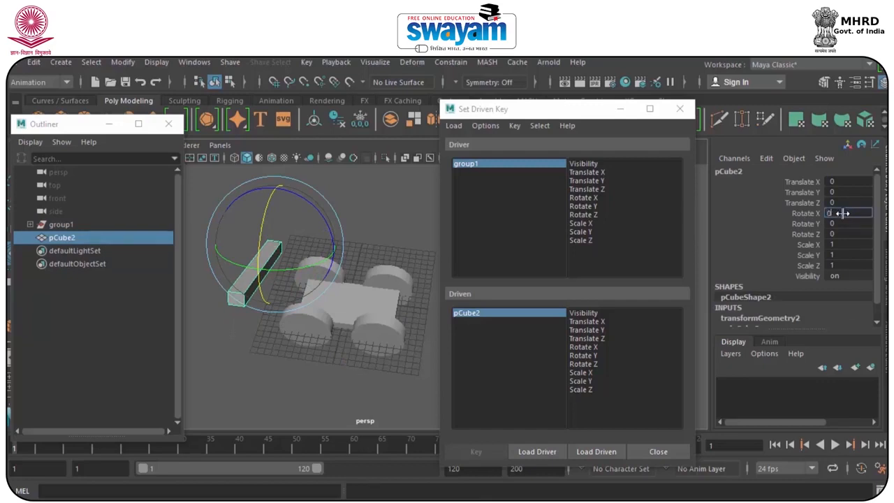
pyautogui.press('Return')
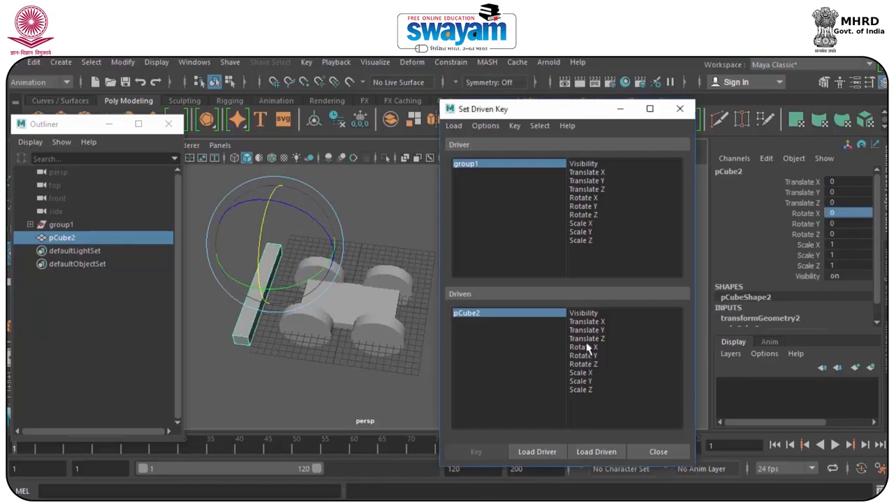
# Choose the bar's Rotate X as the driven attribute and select the car group.
pyautogui.click(580, 347)
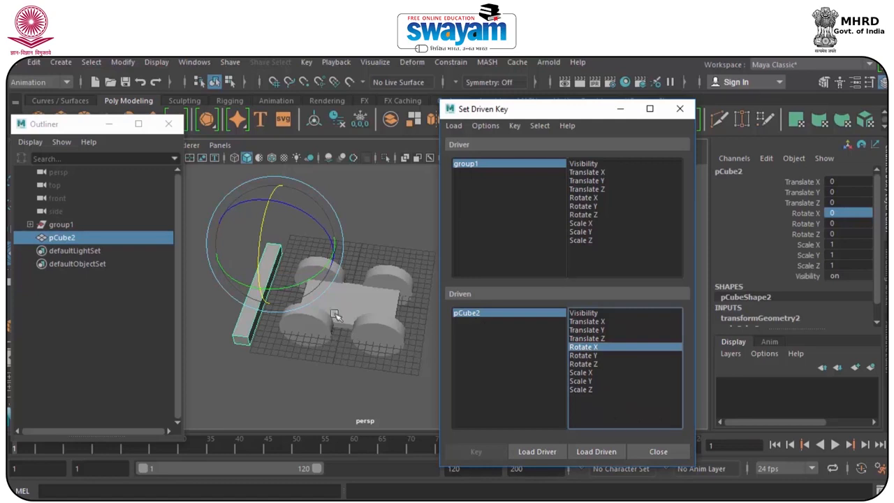
pyautogui.click(494, 199)
pyautogui.click(477, 164)
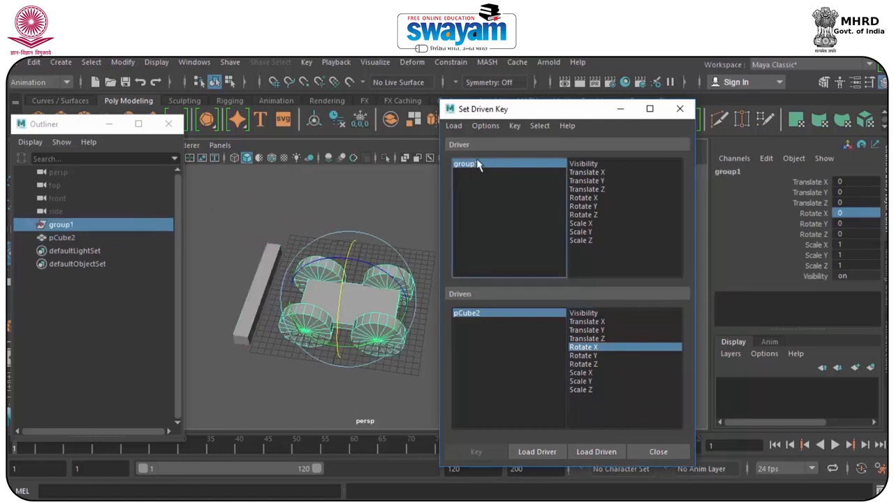
# Try moving the car along X through the bar, and reset its Translate X to 0.
pyautogui.keyDown('alt'); pyautogui.moveTo(354, 313); pyautogui.dragTo(372, 336); pyautogui.keyUp('alt')
pyautogui.press('w')
pyautogui.moveTo(399, 301); pyautogui.dragTo(341, 304)
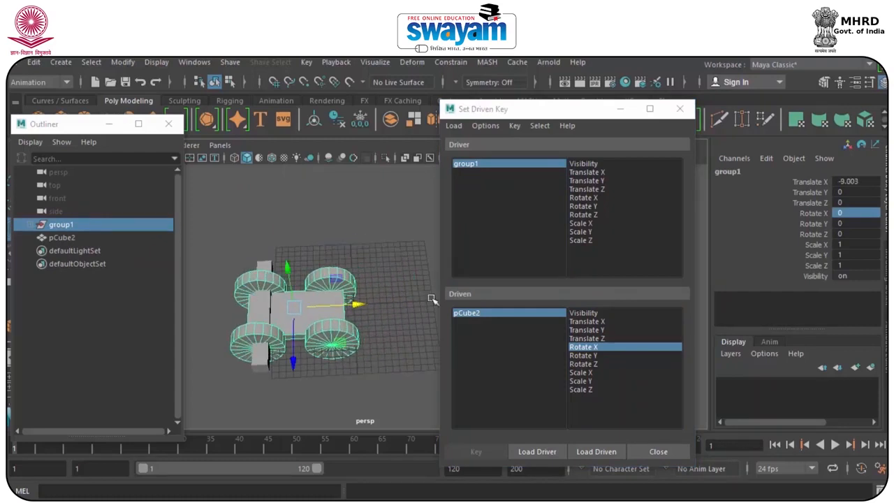
pyautogui.doubleClick(848, 181)
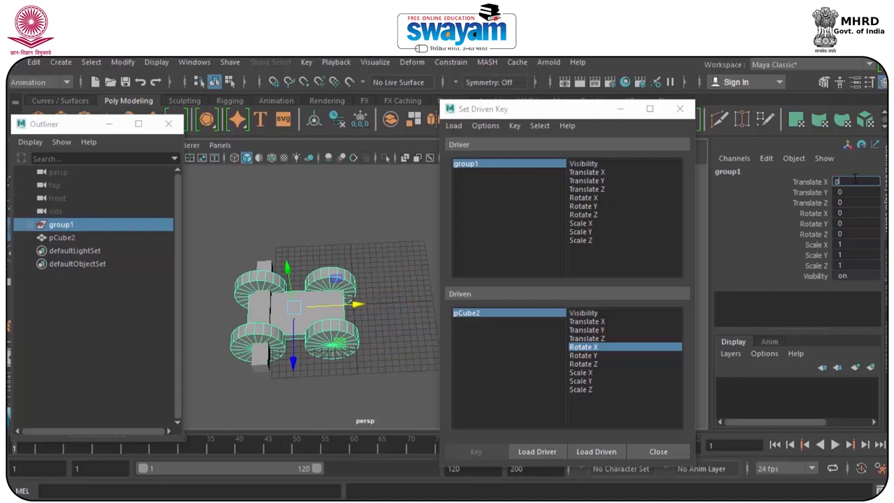
pyautogui.write('0')
pyautogui.press('Return')
# Choose the car group's Translate X as the driving attribute and set a driven key with the bar lying flat.
pyautogui.click(592, 171)
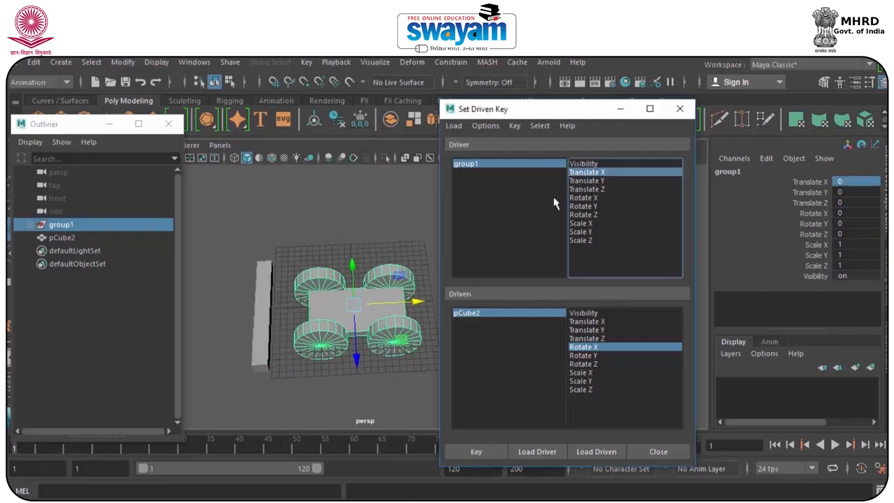
pyautogui.click(264, 276)
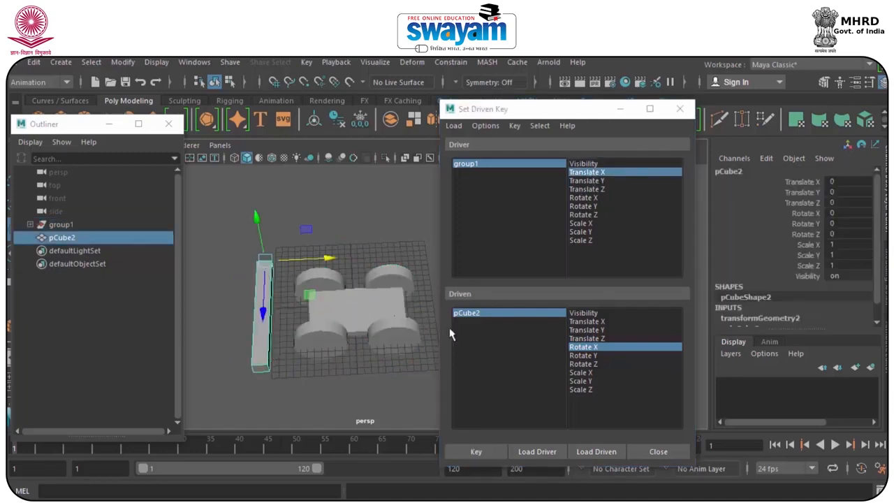
pyautogui.click(482, 452)
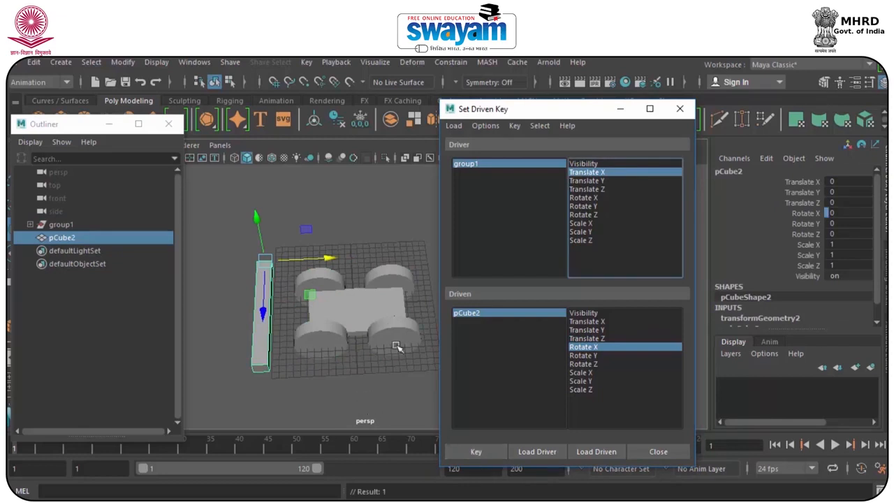
# Move the car to about -3 on Translate X, raise the bar to about -94.2 on Rotate X, and set a driven key.
pyautogui.click(479, 164)
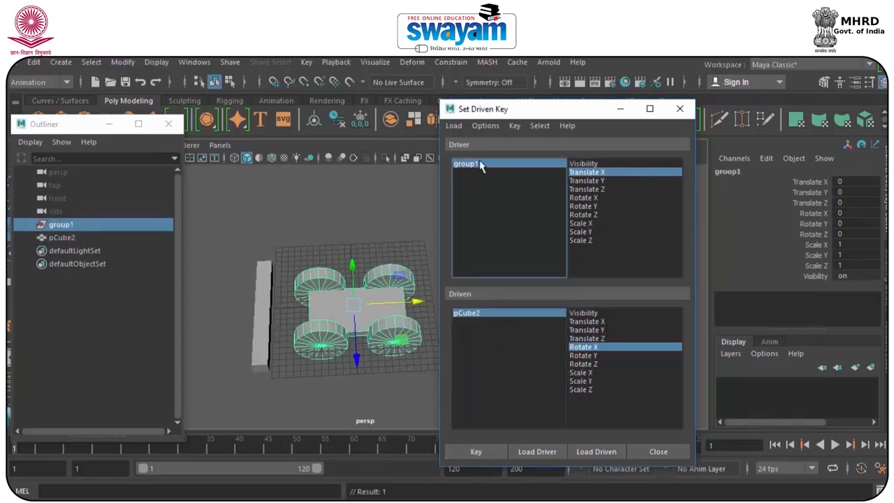
pyautogui.moveTo(398, 299); pyautogui.dragTo(378, 302)
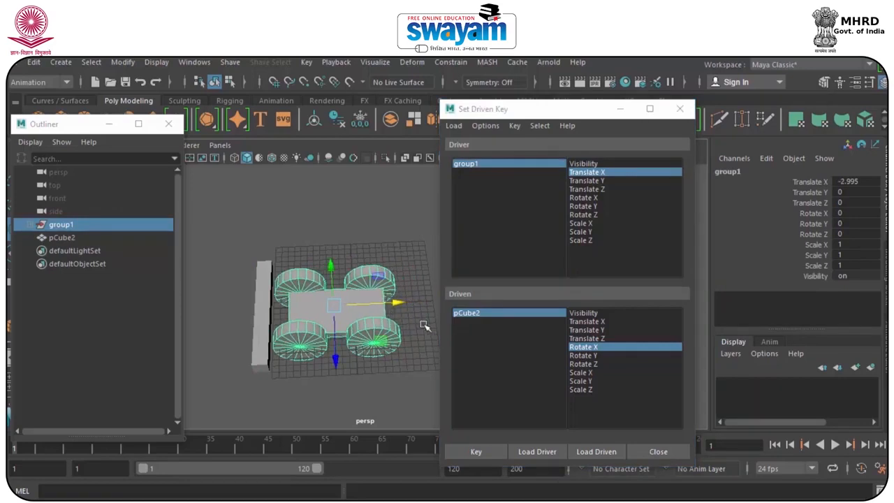
pyautogui.click(264, 290)
pyautogui.press('e')
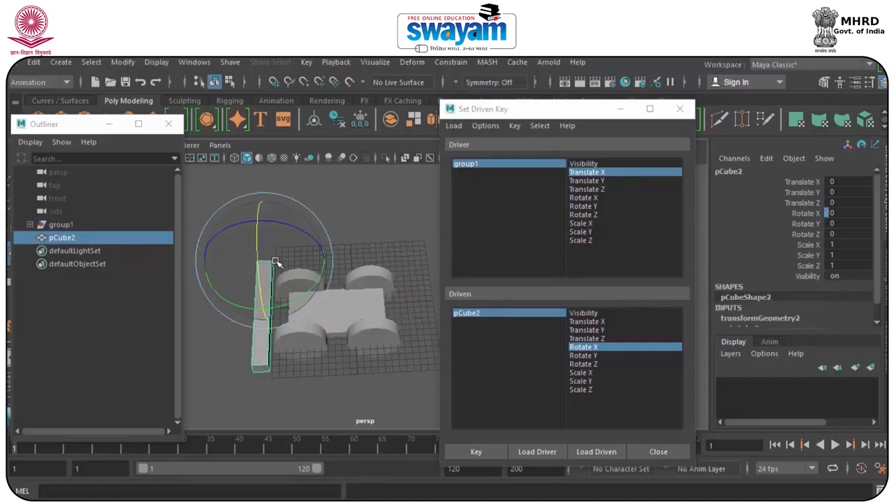
pyautogui.moveTo(258, 273); pyautogui.dragTo(259, 194)
pyautogui.click(477, 452)
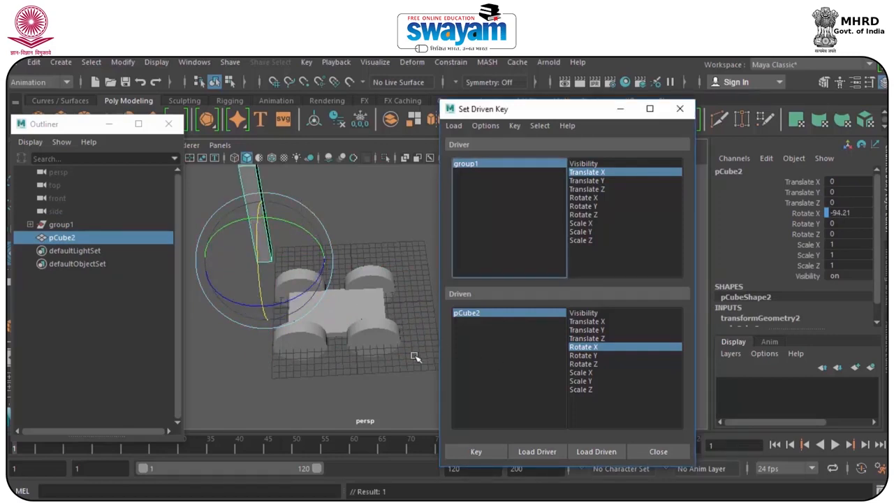
pyautogui.click(476, 453)
pyautogui.click(365, 257)
# Move the car past the bar to about -37.6 on Translate X, lower the bar flat again, and set a driven key.
pyautogui.click(475, 168)
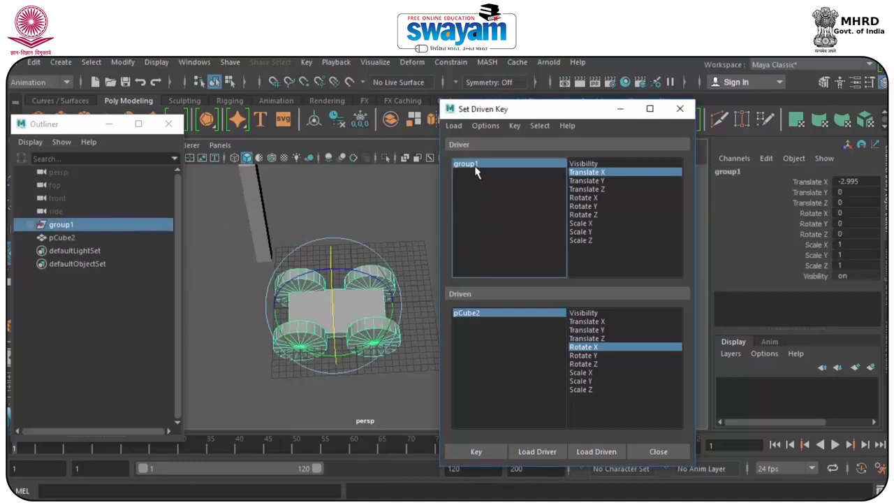
pyautogui.keyDown('alt'); pyautogui.moveTo(339, 326); pyautogui.dragTo(146, 329); pyautogui.keyUp('alt')
pyautogui.press('w')
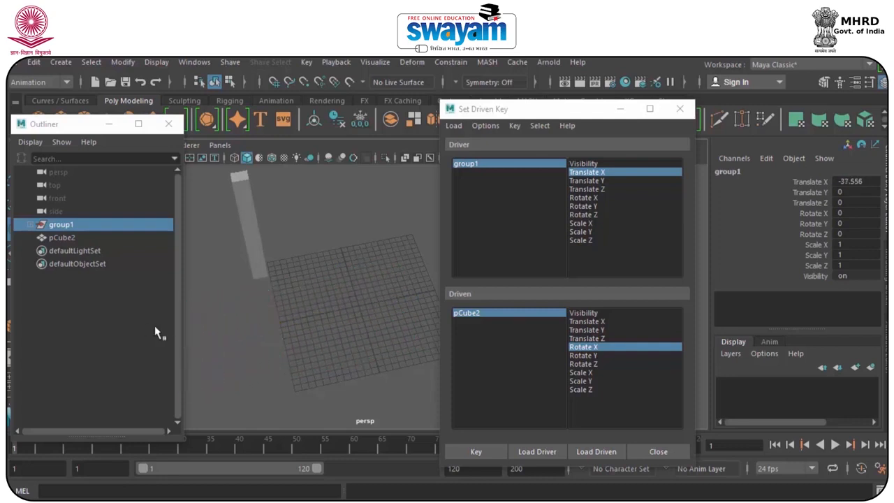
pyautogui.click(244, 220)
pyautogui.press('e')
pyautogui.moveTo(256, 267); pyautogui.dragTo(342, 319)
pyautogui.click(477, 452)
pyautogui.click(365, 376)
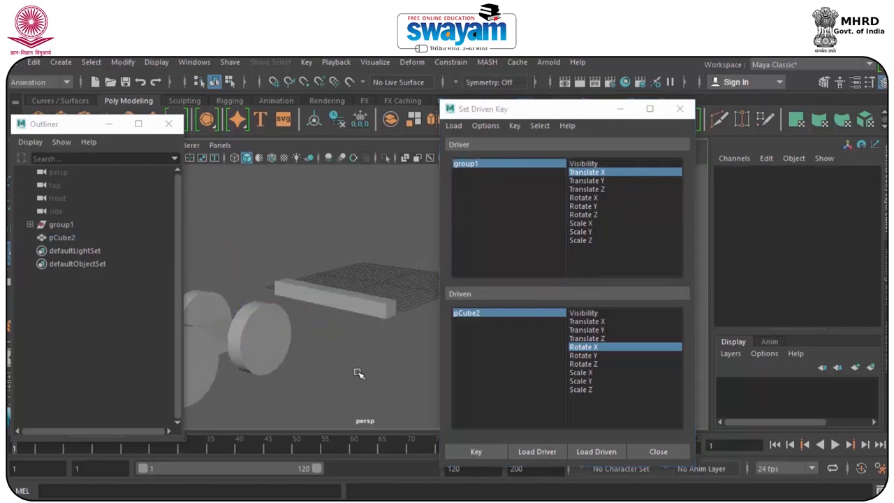
# Test the driven bar by moving the car back to about 4.9 on Translate X, and move the Set Driven Key window aside.
pyautogui.click(488, 179)
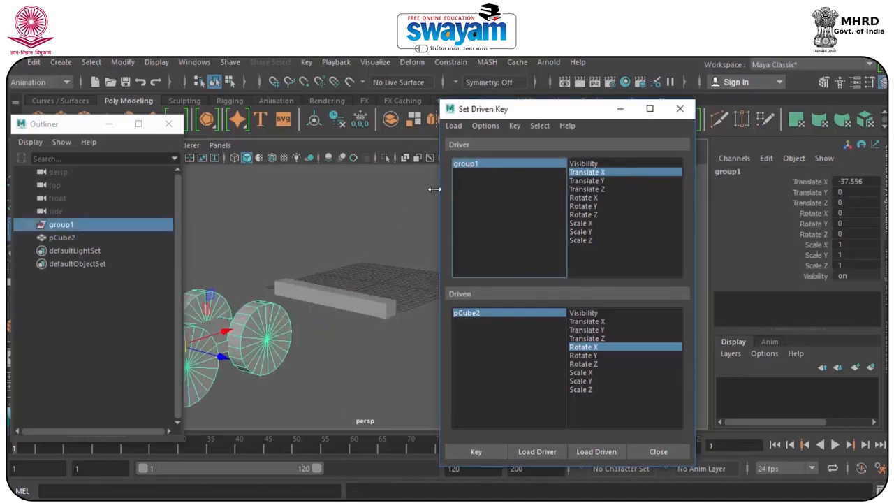
pyautogui.moveTo(227, 338); pyautogui.dragTo(455, 331)
pyautogui.moveTo(493, 117); pyautogui.dragTo(544, 106)
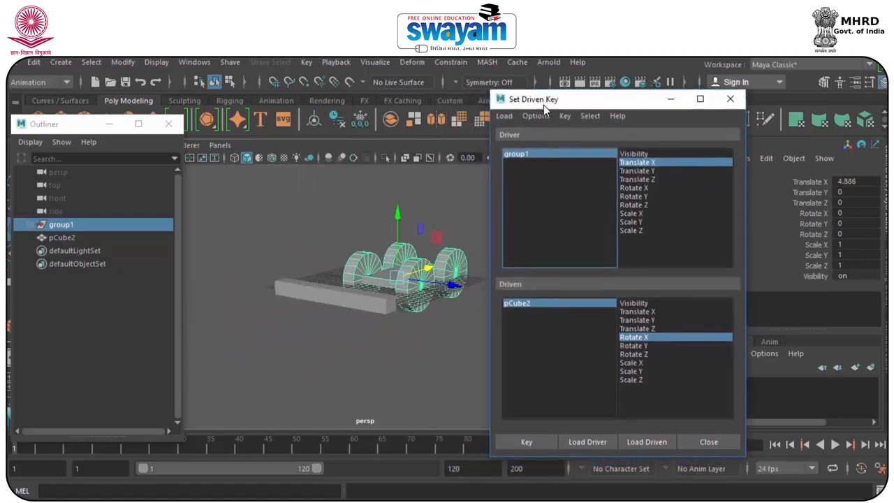
# Move the car back under the bar and shift the bar to about -1.4 on Translate Z.
pyautogui.keyDown('alt'); pyautogui.moveTo(424, 249); pyautogui.dragTo(359, 288); pyautogui.keyUp('alt')
pyautogui.click(360, 289)
pyautogui.moveTo(383, 316); pyautogui.dragTo(338, 326)
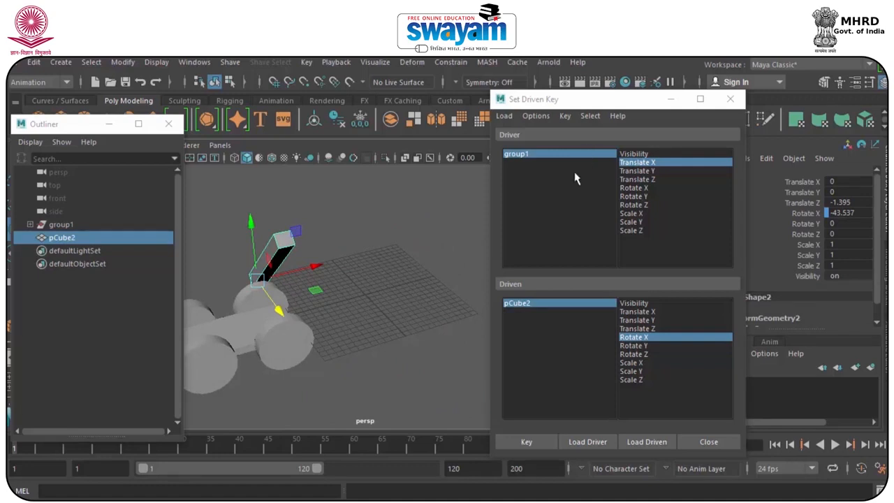
# Select the car group and move it back and forth past the bar, ending at about 5.95 on Translate X.
pyautogui.click(535, 154)
pyautogui.keyDown('alt'); pyautogui.moveTo(354, 237); pyautogui.dragTo(307, 364); pyautogui.keyUp('alt')
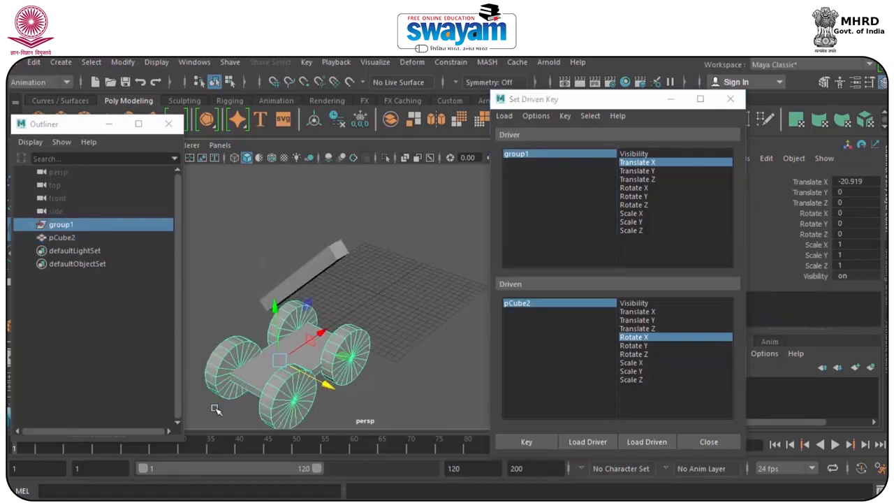
pyautogui.moveTo(321, 331); pyautogui.dragTo(447, 278)
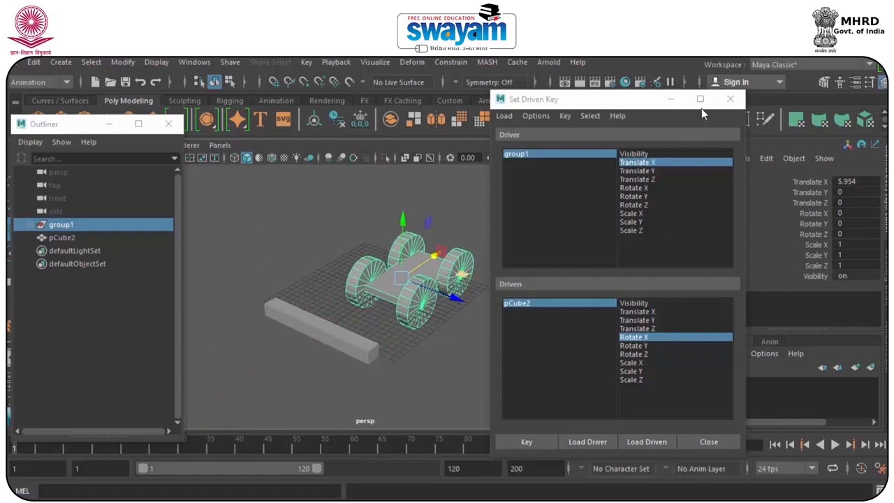
# Close the Set Driven Key window and start a new scene without saving the current one.
pyautogui.click(730, 99)
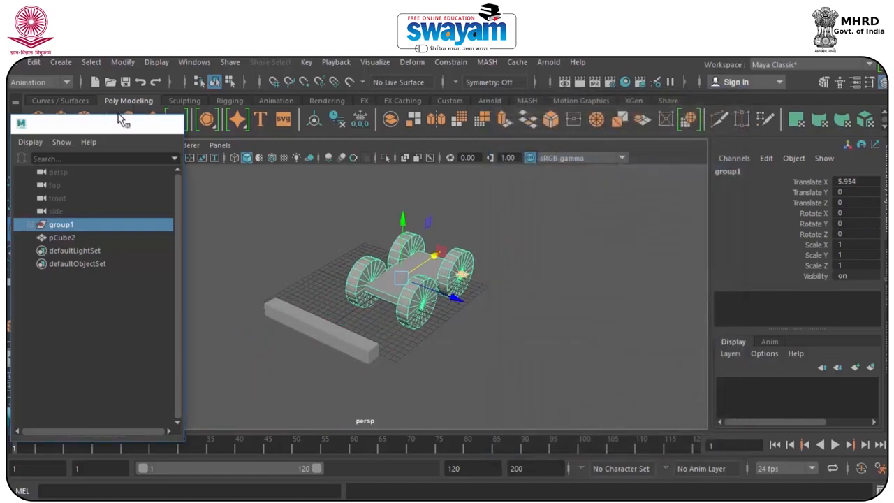
pyautogui.click(14, 61)
pyautogui.click(54, 81)
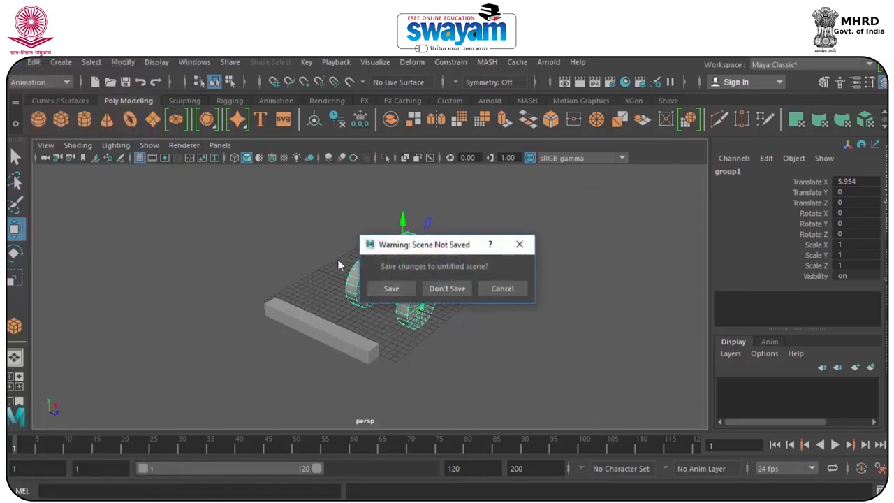
pyautogui.click(445, 290)
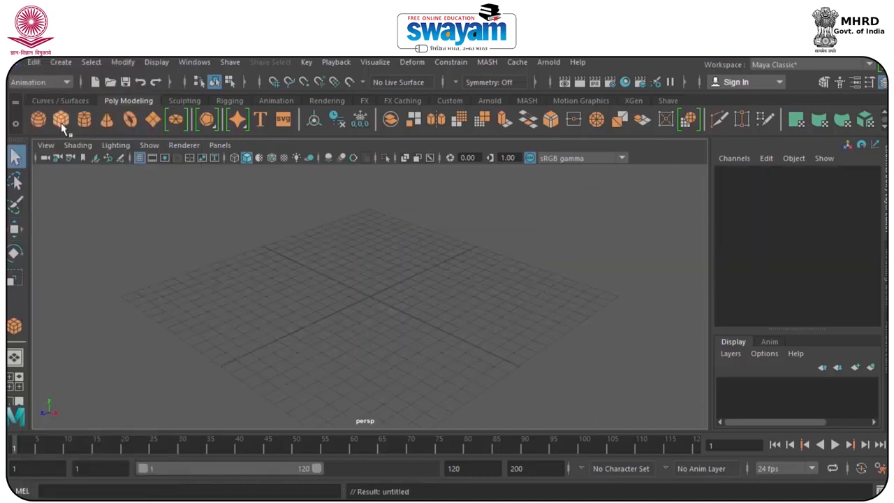
# Draw a tall, thin box standing upright near the edge of the grid.
pyautogui.press('y')
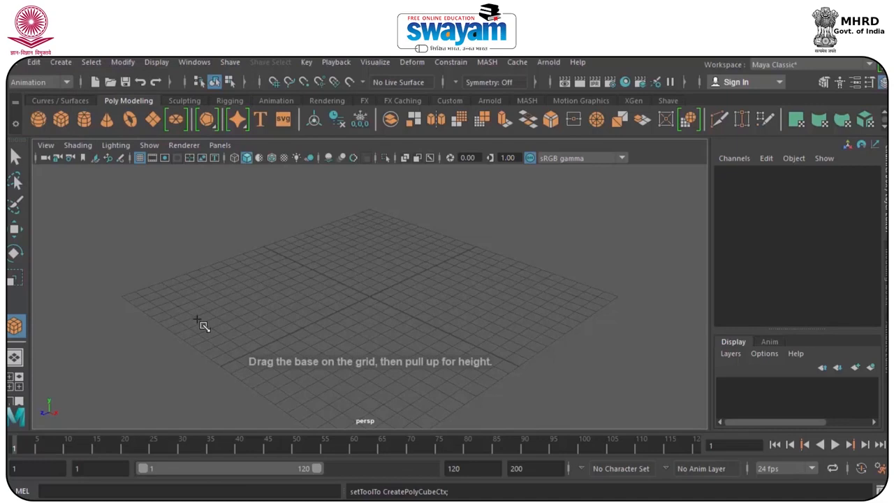
pyautogui.moveTo(204, 353); pyautogui.dragTo(204, 139)
pyautogui.press('w')
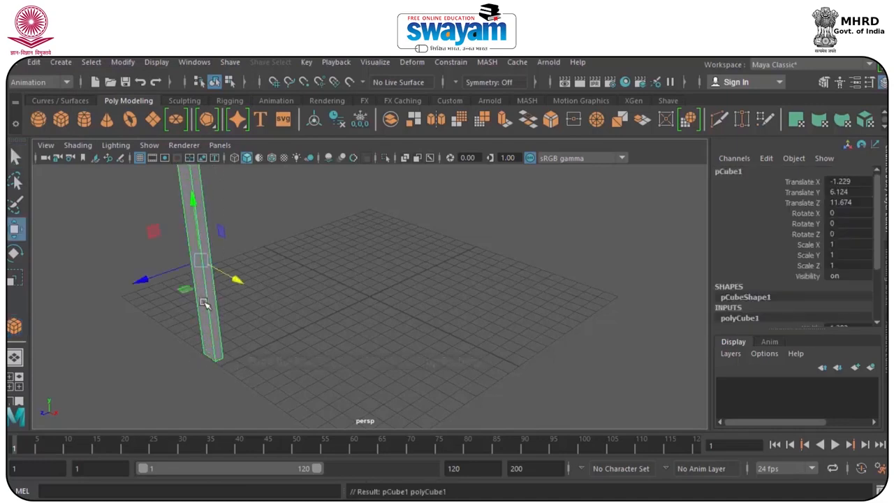
# Widen the upright box to about 2.07 on Scale X and duplicate it.
pyautogui.press('f')
pyautogui.press('e')
pyautogui.press('r')
pyautogui.moveTo(354, 354); pyautogui.dragTo(148, 294)
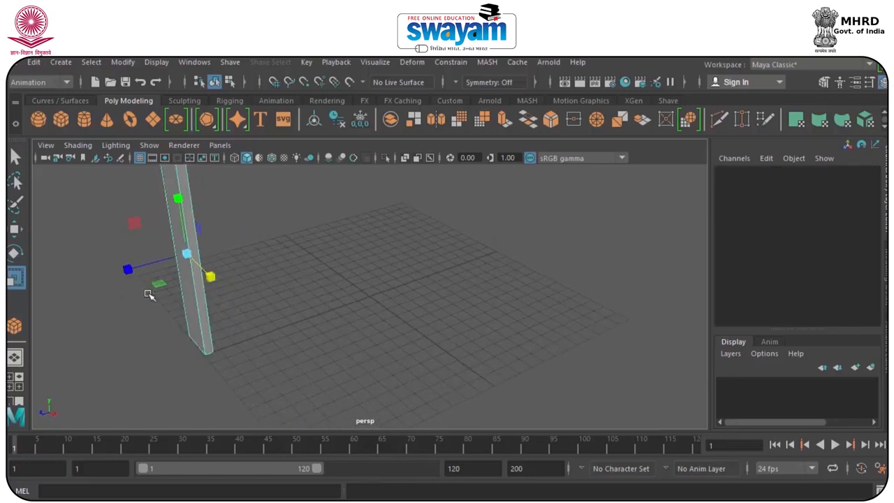
pyautogui.keyDown('alt'); pyautogui.moveTo(244, 297); pyautogui.dragTo(256, 349, button='middle'); pyautogui.keyUp('alt')
pyautogui.hotkey('ctrl', 'd')
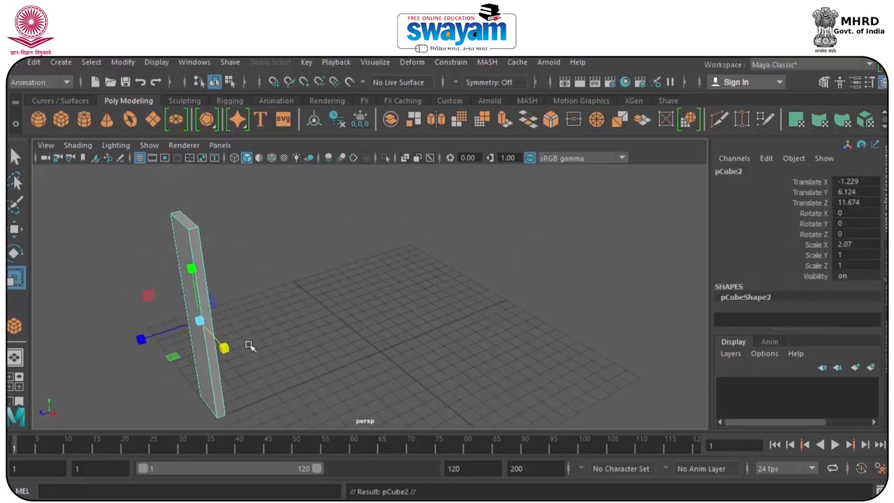
# Move the duplicate to about 10.36 on Translate Z and repeat the spaced duplication until the row has 18 upright boxes.
pyautogui.press('w')
pyautogui.moveTo(144, 337); pyautogui.dragTo(168, 331)
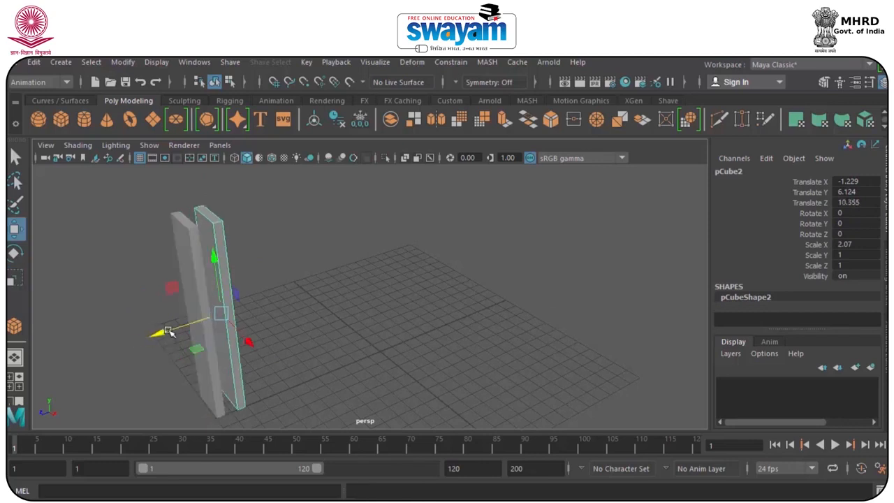
pyautogui.hotkey('shift', 'd')
pyautogui.hotkey('shift', 'd')
pyautogui.hotkey('shift', 'd')
pyautogui.hotkey('shift', 'd')
pyautogui.hotkey('shift', 'd')
pyautogui.hotkey('shift', 'd')
pyautogui.hotkey('shift', 'd')
pyautogui.hotkey('shift', 'd')
pyautogui.hotkey('shift', 'd')
pyautogui.hotkey('shift', 'd')
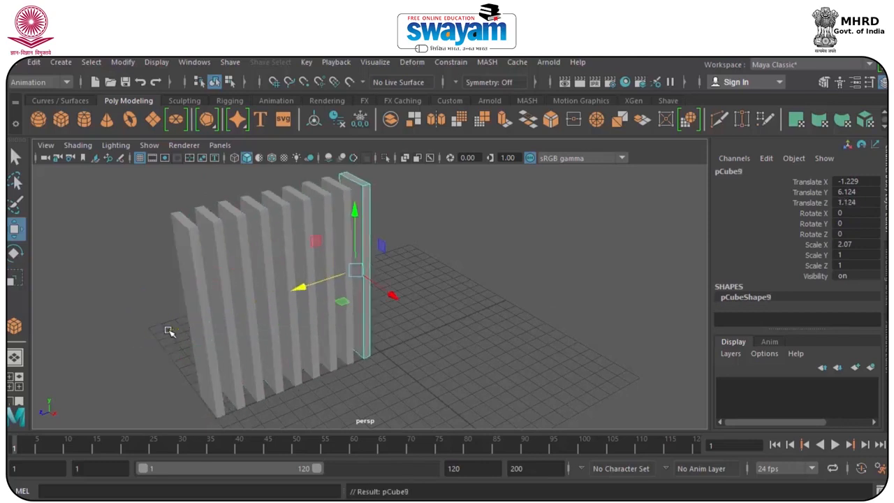
pyautogui.hotkey('shift', 'd')
pyautogui.hotkey('shift', 'd')
pyautogui.hotkey('shift', 'd')
pyautogui.hotkey('shift', 'd')
pyautogui.hotkey('shift', 'd')
pyautogui.hotkey('shift', 'd')
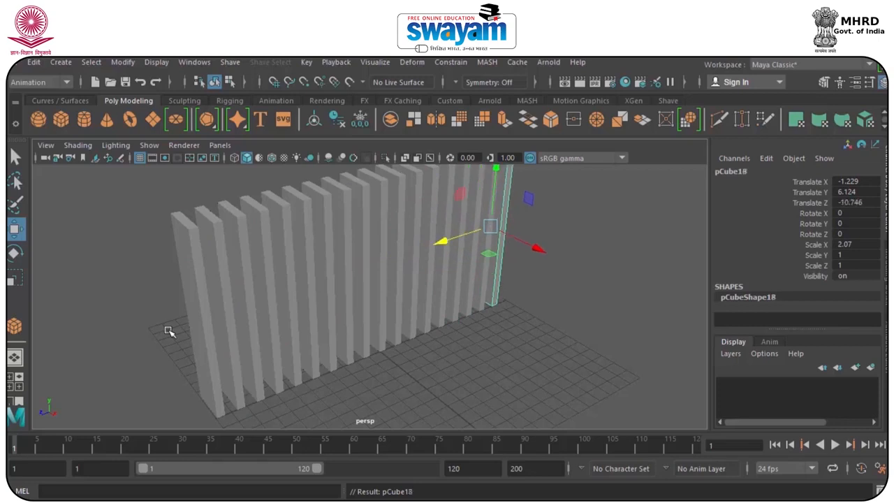
# Select all the upright boxes and move the row back to about -7.34 on Translate X.
pyautogui.keyDown('alt'); pyautogui.moveTo(250, 343); pyautogui.dragTo(315, 335); pyautogui.keyUp('alt')
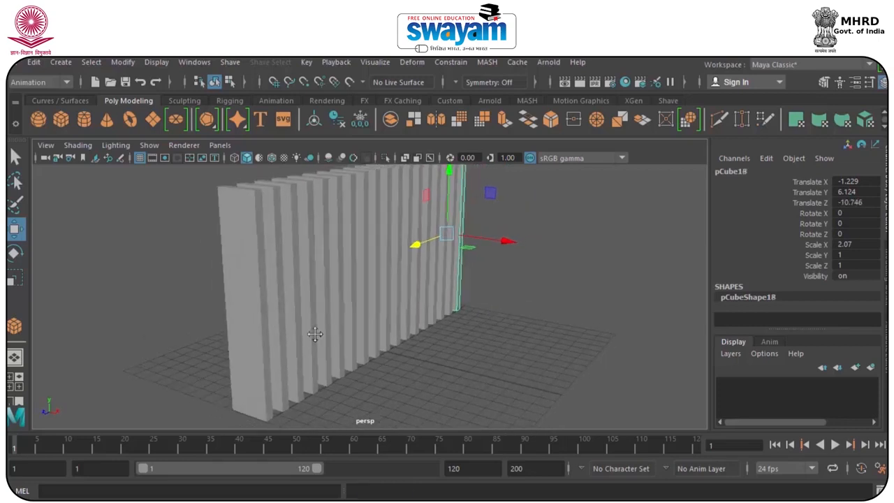
pyautogui.scroll(-5, 315, 335)
pyautogui.moveTo(452, 217); pyautogui.dragTo(180, 359)
pyautogui.keyDown('alt'); pyautogui.moveTo(350, 331); pyautogui.dragTo(204, 333); pyautogui.keyUp('alt')
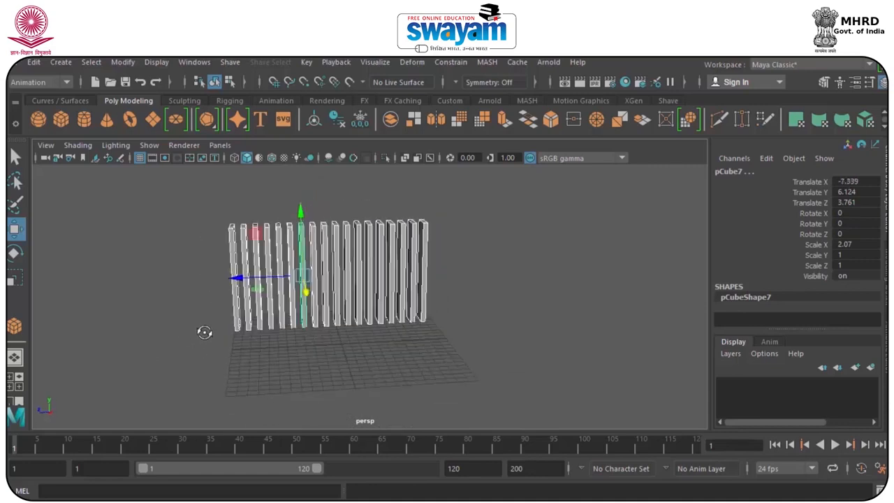
# Center the pivots of all the upright boxes and clear the selection.
pyautogui.click(60, 62)
pyautogui.moveTo(117, 63)
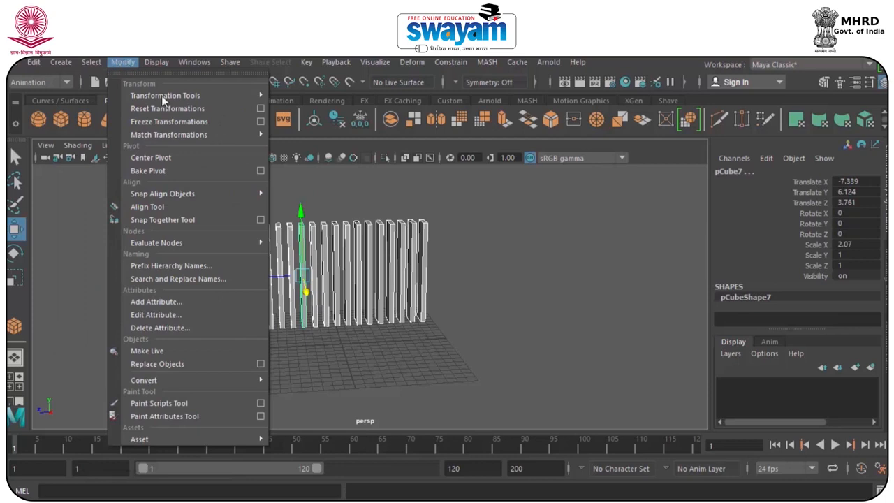
pyautogui.click(169, 158)
pyautogui.click(209, 236)
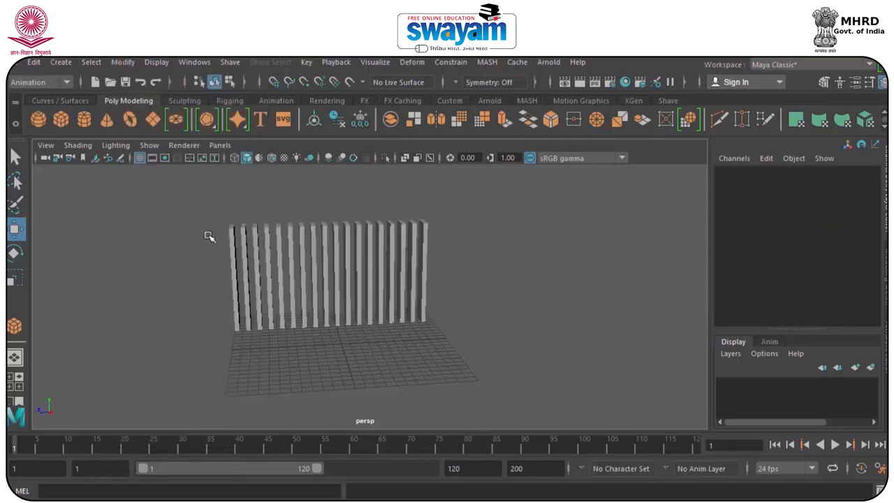
pyautogui.moveTo(234, 284); pyautogui.dragTo(218, 316)
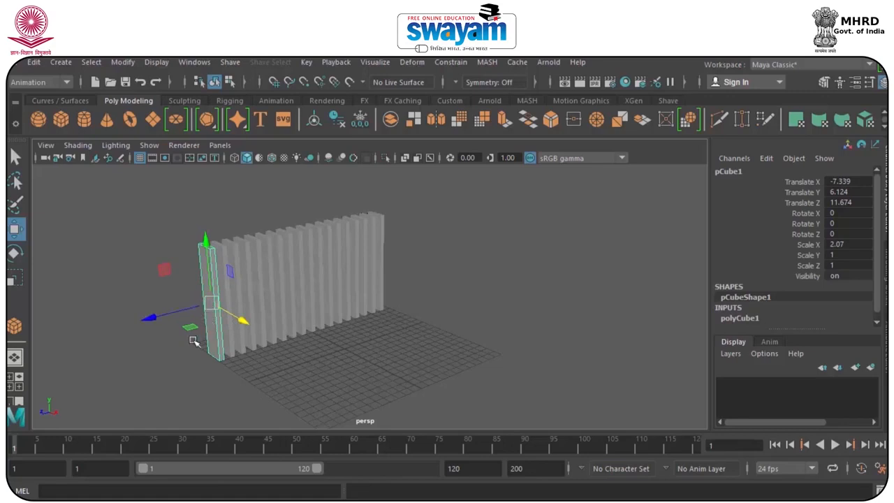
pyautogui.click(173, 350)
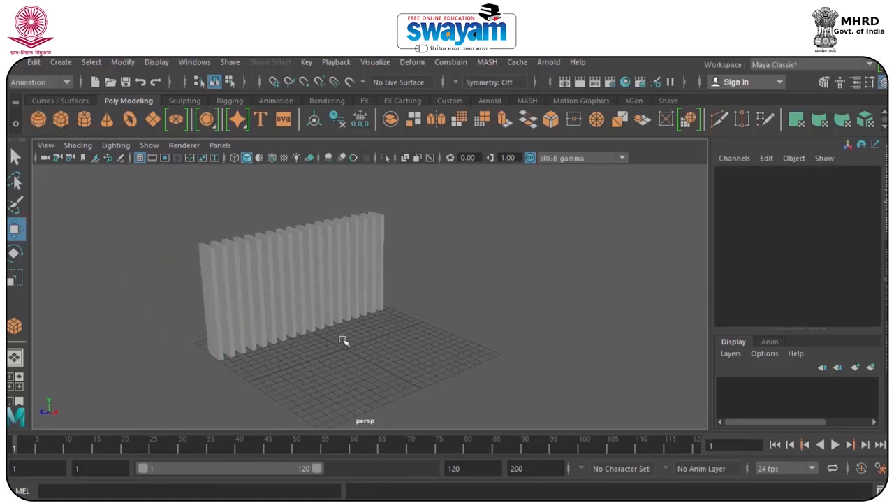
# Draw a cube on the grid in front of the row of upright boxes.
pyautogui.press('g')
pyautogui.moveTo(344, 362); pyautogui.dragTo(334, 385)
pyautogui.moveTo(334, 385); pyautogui.dragTo(234, 367)
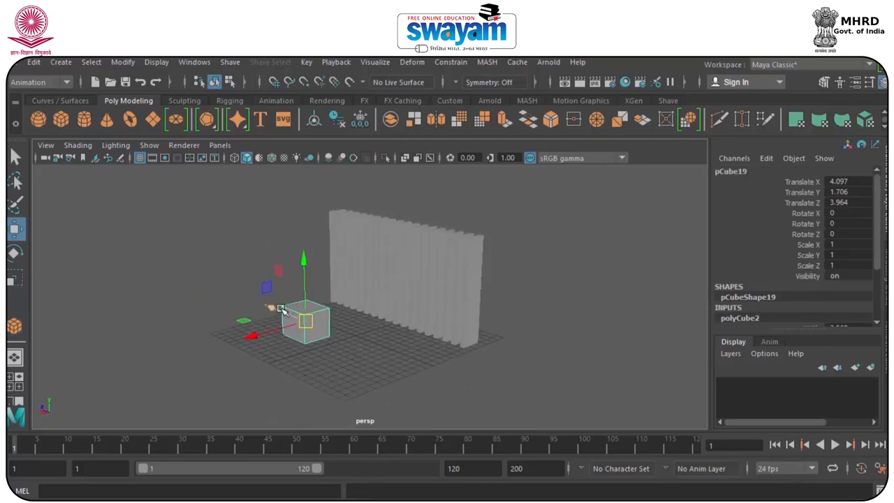
# Try rotating all the upright boxes around their Y axes, and undo the rotation.
pyautogui.moveTo(344, 217); pyautogui.dragTo(482, 253)
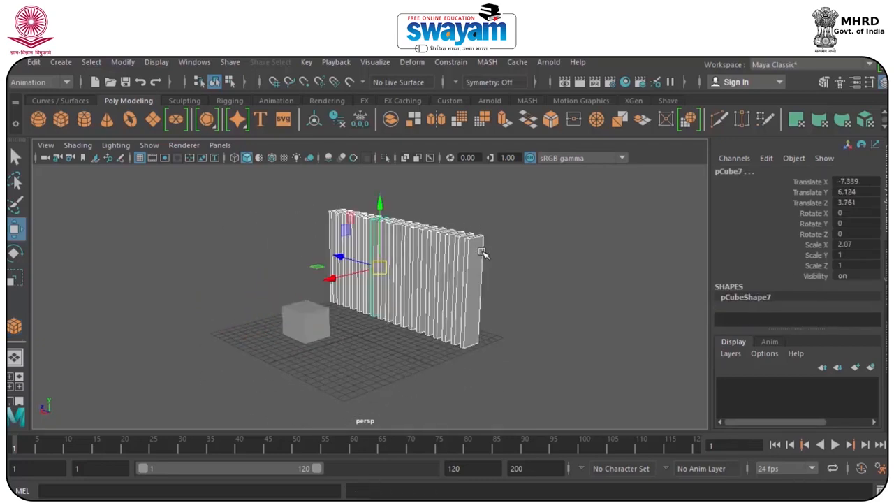
pyautogui.click(498, 223)
pyautogui.keyDown('alt'); pyautogui.moveTo(334, 198); pyautogui.dragTo(495, 263); pyautogui.keyUp('alt')
pyautogui.press('e')
pyautogui.moveTo(325, 278); pyautogui.dragTo(384, 280)
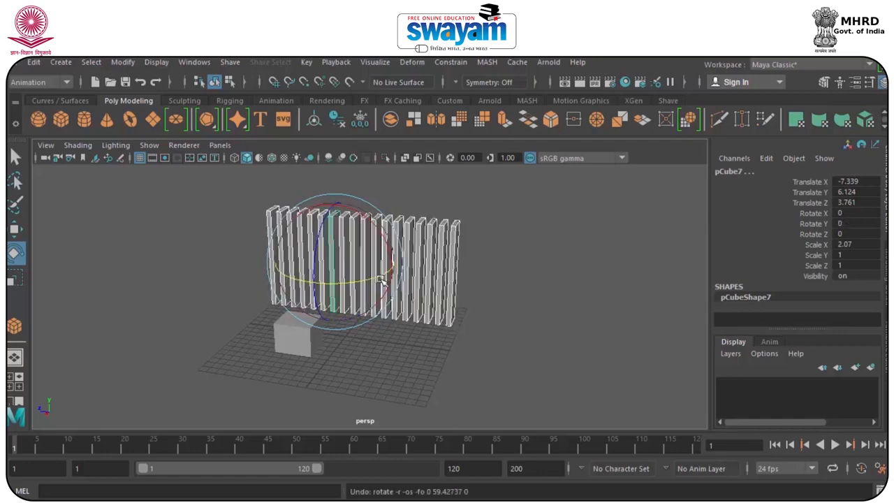
# Freeze the transformations of all the upright boxes and the cube.
pyautogui.click(511, 209)
pyautogui.moveTo(510, 196); pyautogui.dragTo(177, 393)
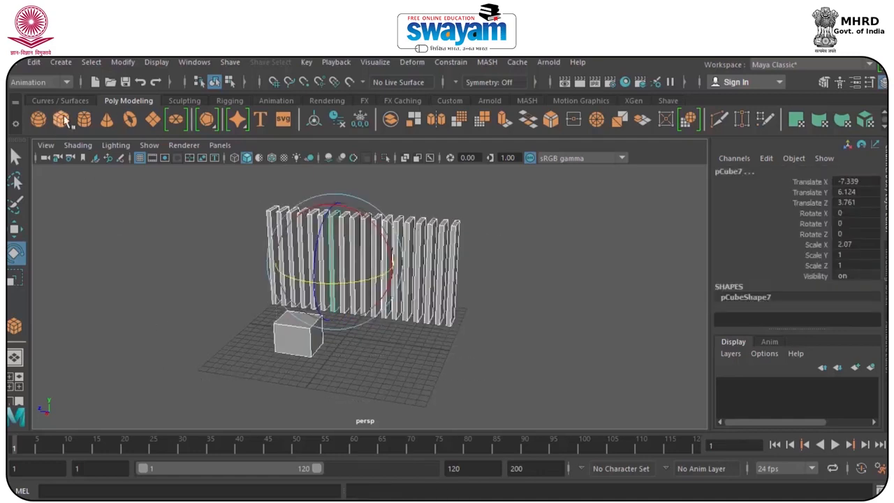
pyautogui.click(124, 62)
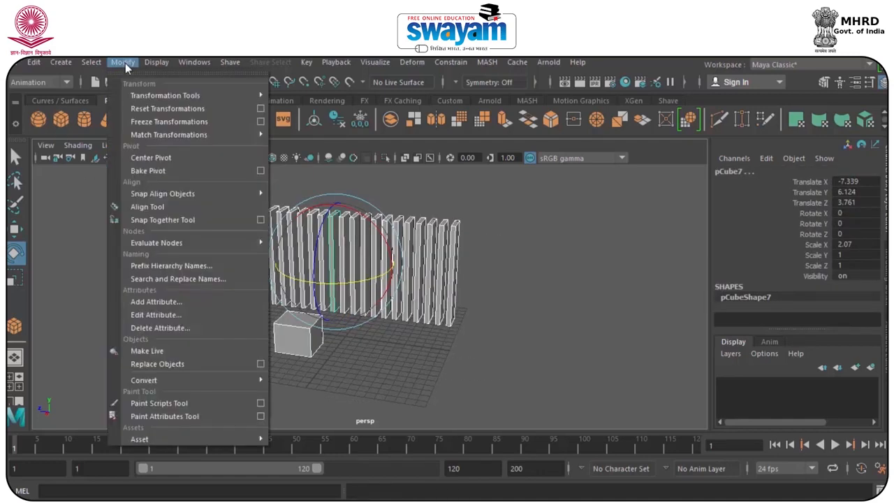
pyautogui.click(161, 124)
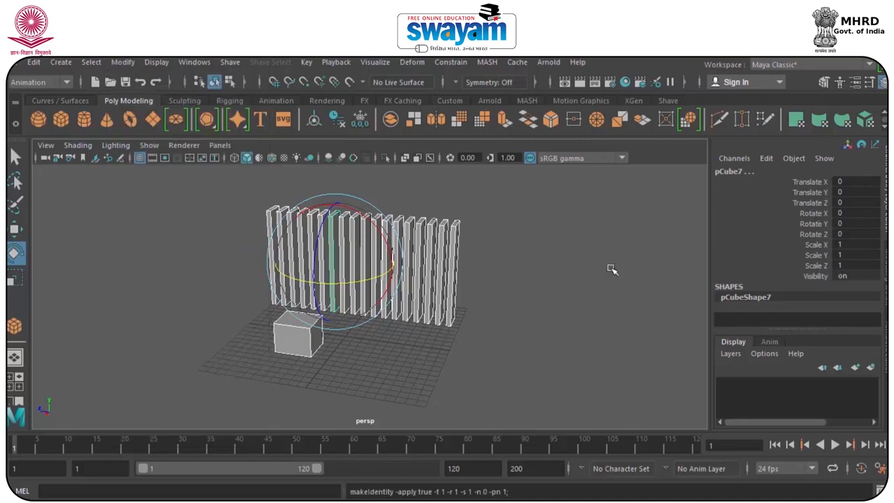
# Select the cube alone and open the Set Driven Key window, placing it clear of the boxes.
pyautogui.click(410, 312)
pyautogui.click(304, 329)
pyautogui.press('w')
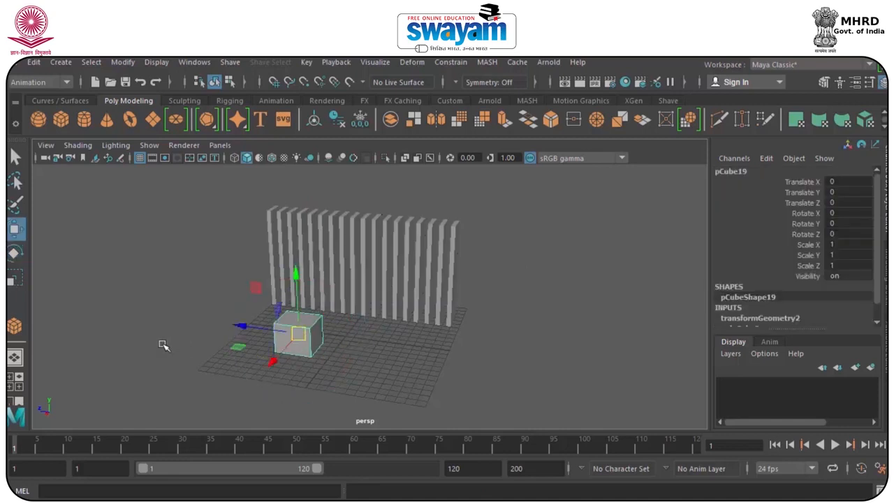
pyautogui.keyDown('alt'); pyautogui.moveTo(192, 337); pyautogui.dragTo(210, 334); pyautogui.keyUp('alt')
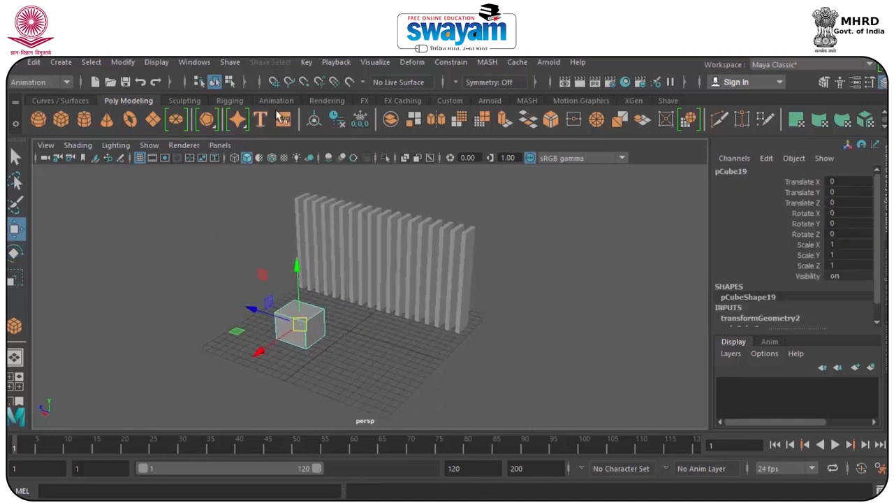
pyautogui.click(308, 63)
pyautogui.moveTo(457, 173)
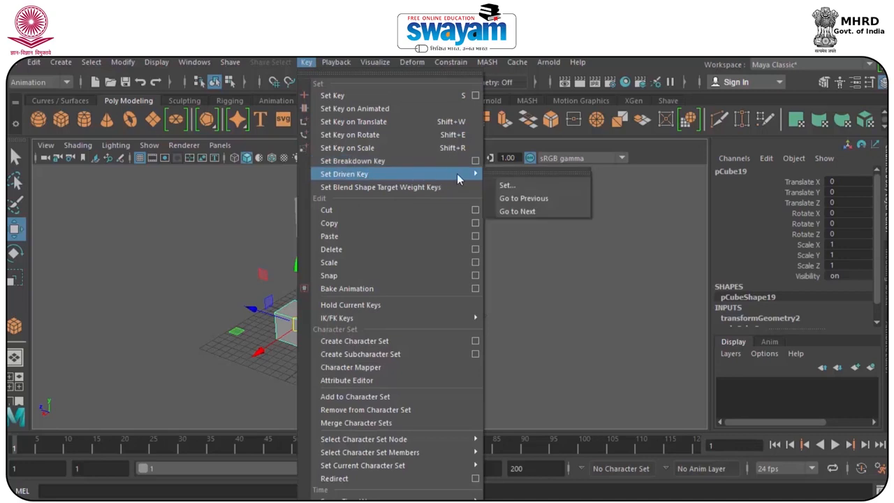
pyautogui.click(508, 185)
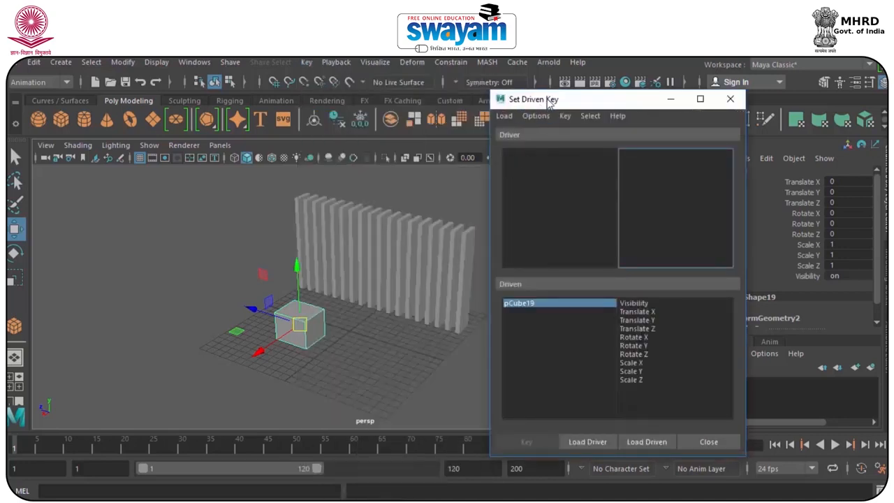
pyautogui.moveTo(549, 104); pyautogui.dragTo(603, 109)
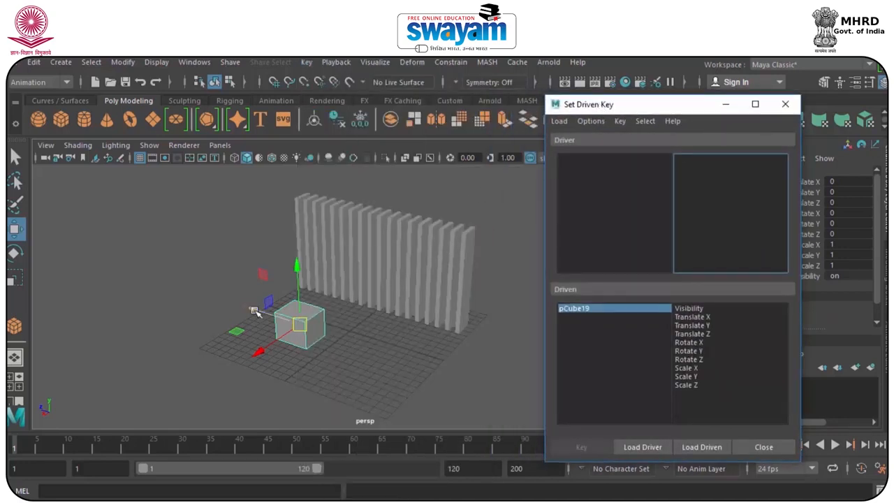
# Load the cube as the driver and all the upright boxes as the driven objects.
pyautogui.keyDown('alt'); pyautogui.moveTo(256, 321); pyautogui.dragTo(304, 345); pyautogui.keyUp('alt')
pyautogui.keyDown('alt'); pyautogui.moveTo(312, 329); pyautogui.dragTo(276, 335); pyautogui.keyUp('alt')
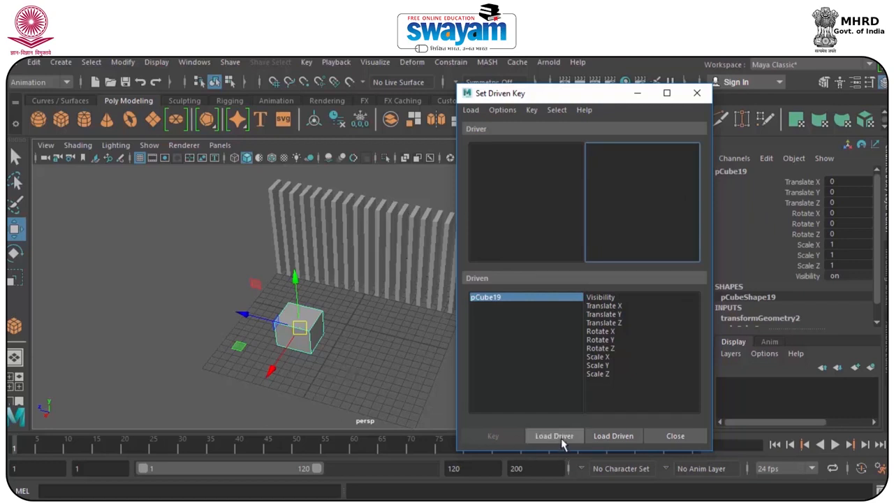
pyautogui.click(562, 445)
pyautogui.keyDown('alt'); pyautogui.moveTo(385, 273); pyautogui.dragTo(380, 266); pyautogui.keyUp('alt')
pyautogui.moveTo(187, 182); pyautogui.dragTo(439, 273)
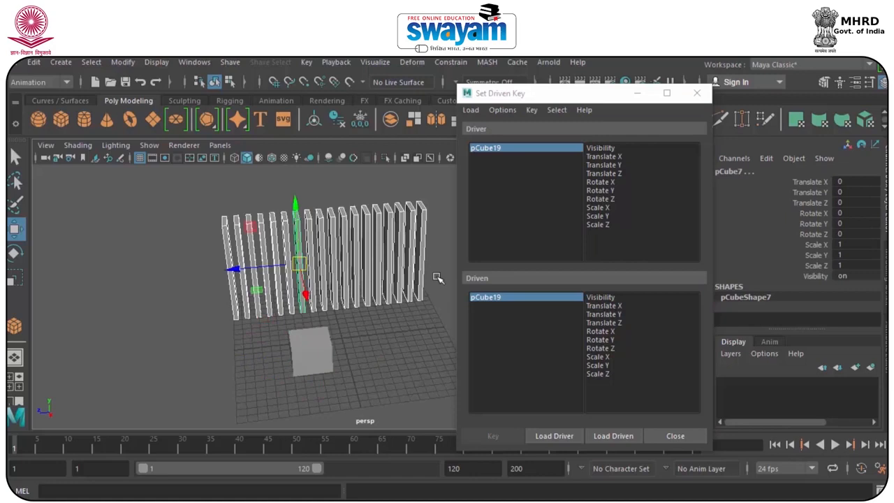
pyautogui.click(604, 435)
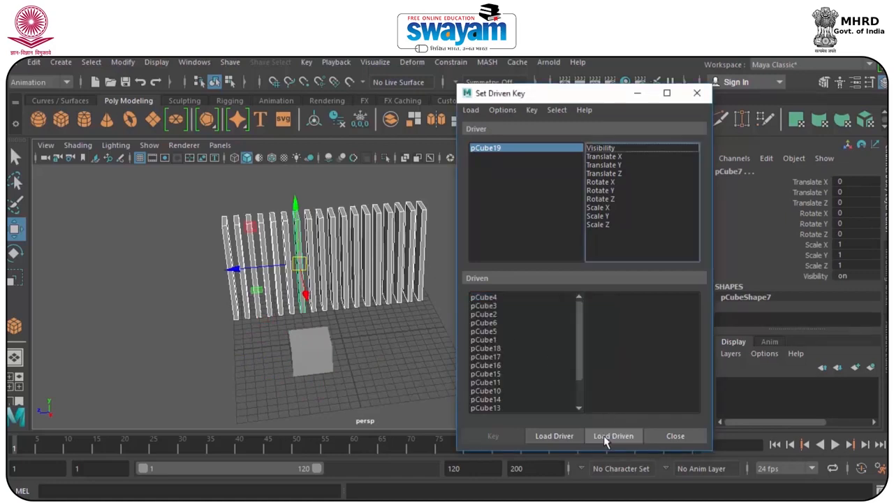
# Try moving the cube along the row to about -11.4 on Translate Z, and reset Translate Z to 0.
pyautogui.keyDown('alt'); pyautogui.moveTo(356, 344); pyautogui.dragTo(311, 340); pyautogui.keyUp('alt')
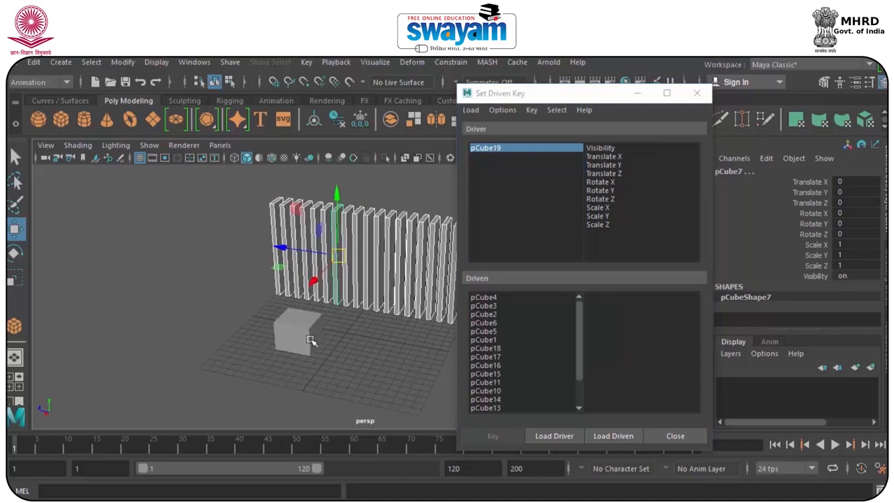
pyautogui.click(287, 339)
pyautogui.moveTo(245, 326); pyautogui.dragTo(426, 344)
pyautogui.doubleClick(849, 202)
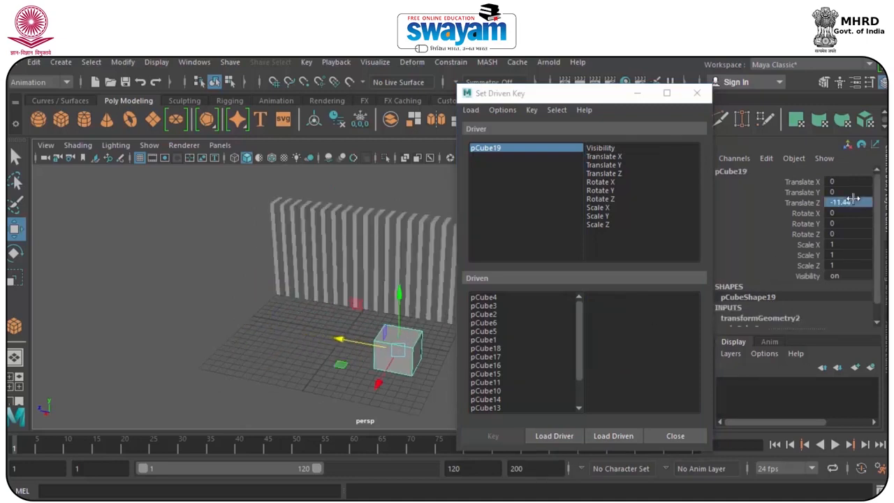
pyautogui.press('Return')
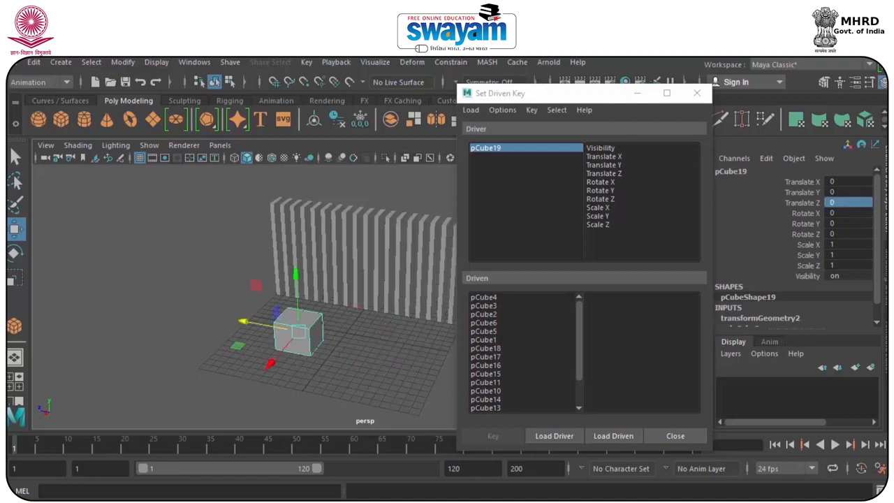
# Choose the cube's Translate Z as the driver attribute.
pyautogui.click(610, 175)
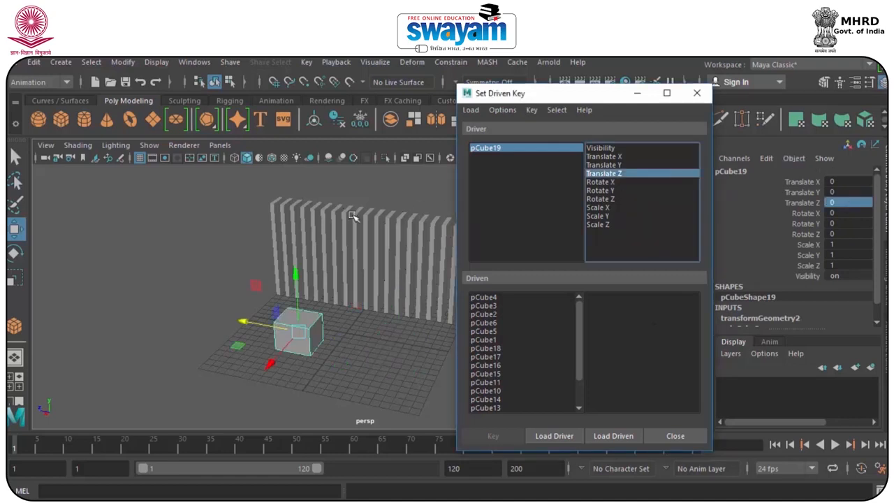
# Select all the upright boxes, try rotating them to about 42 on Rotate Y, and reset Rotate Y to 0.
pyautogui.moveTo(208, 198); pyautogui.dragTo(450, 277)
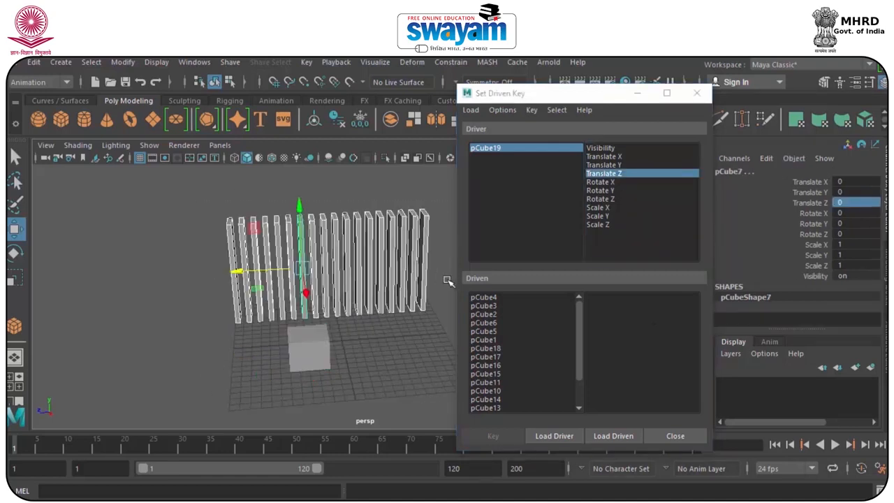
pyautogui.press('e')
pyautogui.moveTo(266, 290); pyautogui.dragTo(312, 297)
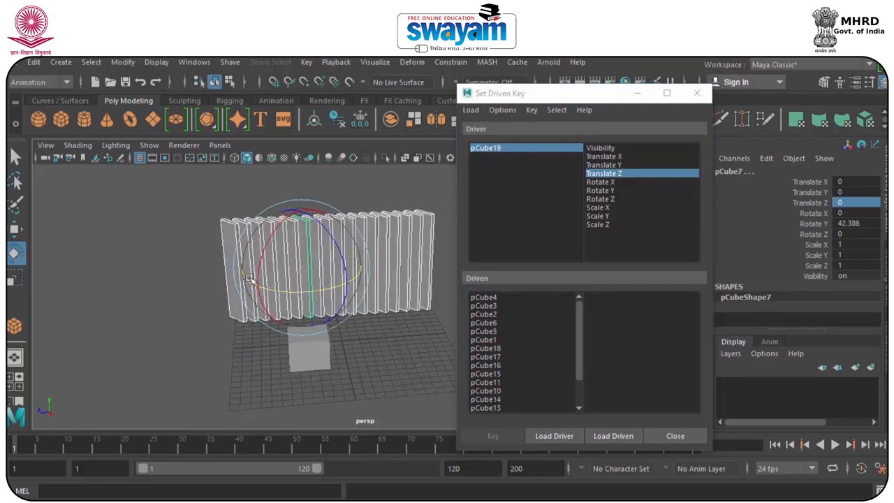
pyautogui.doubleClick(856, 222)
pyautogui.write('0')
pyautogui.press('Return')
# Choose Rotate Y of all the upright boxes, from pCube4 through pCube7 in the driven list, as the driven attribute.
pyautogui.click(484, 297)
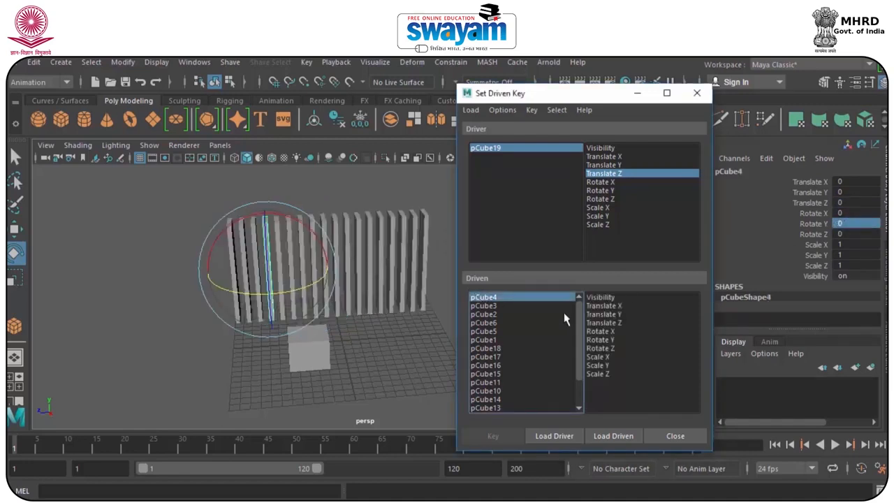
pyautogui.moveTo(580, 360); pyautogui.dragTo(570, 405)
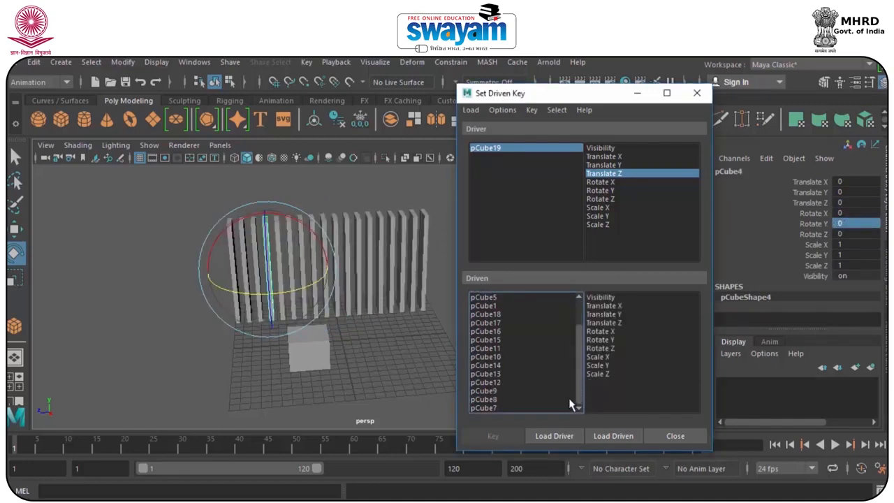
pyautogui.keyDown('shift'); pyautogui.click(486, 408); pyautogui.keyUp('shift')
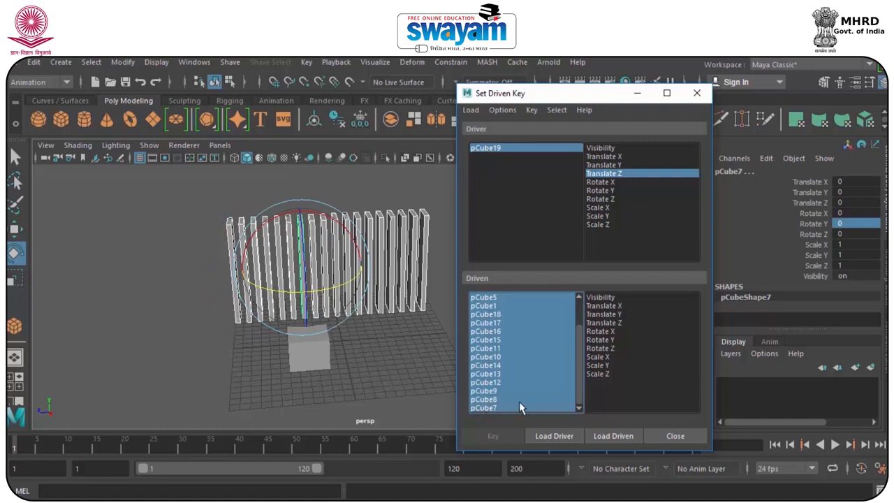
pyautogui.click(600, 340)
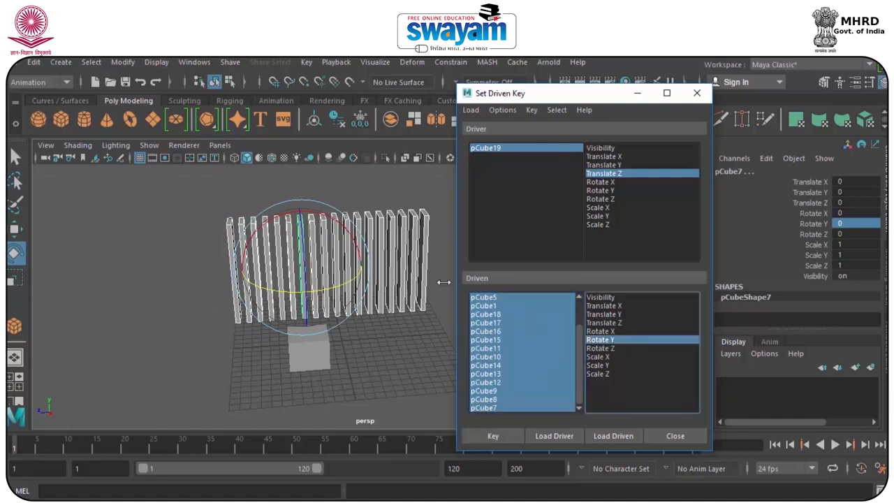
# Try rotating all the upright boxes to about 32 on Rotate Y, and reset Rotate Y to 0.
pyautogui.moveTo(353, 269); pyautogui.dragTo(349, 297)
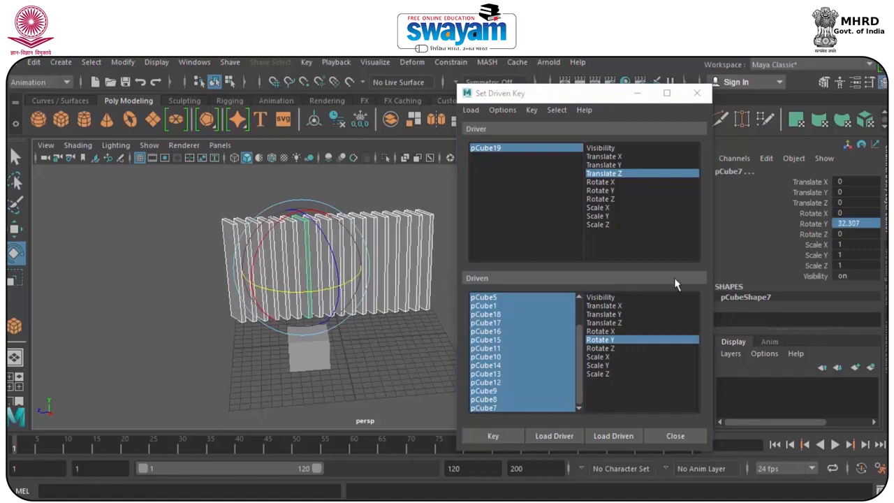
pyautogui.doubleClick(858, 222)
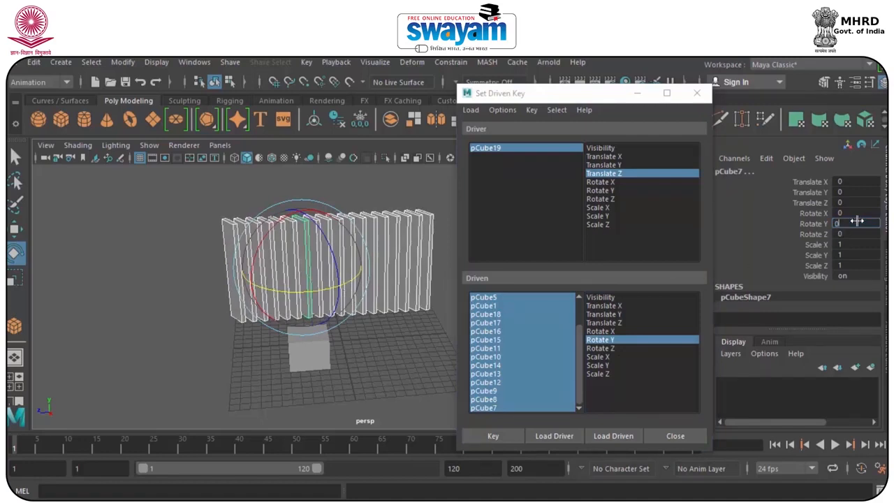
pyautogui.write('0')
pyautogui.press('Return')
# Reselect all the upright boxes and set the first driven key with the cube's Translate Z and the boxes' Rotate Y at 0.
pyautogui.click(311, 358)
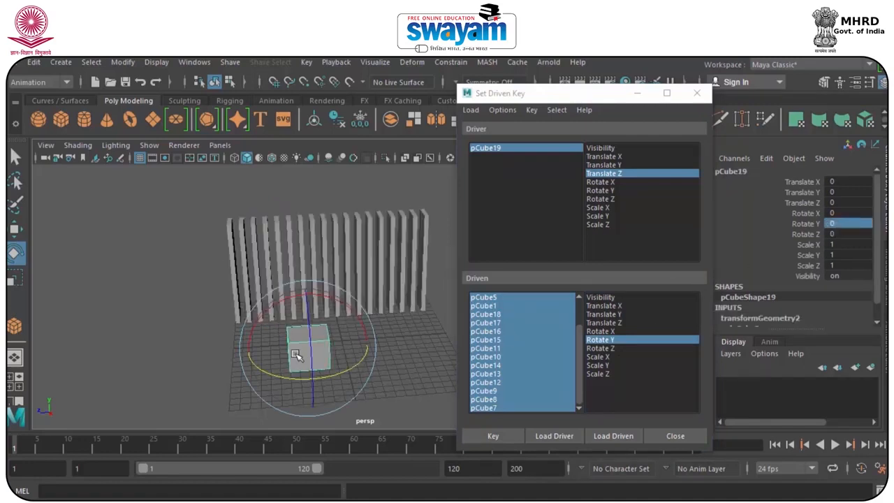
pyautogui.moveTo(177, 190); pyautogui.dragTo(463, 277)
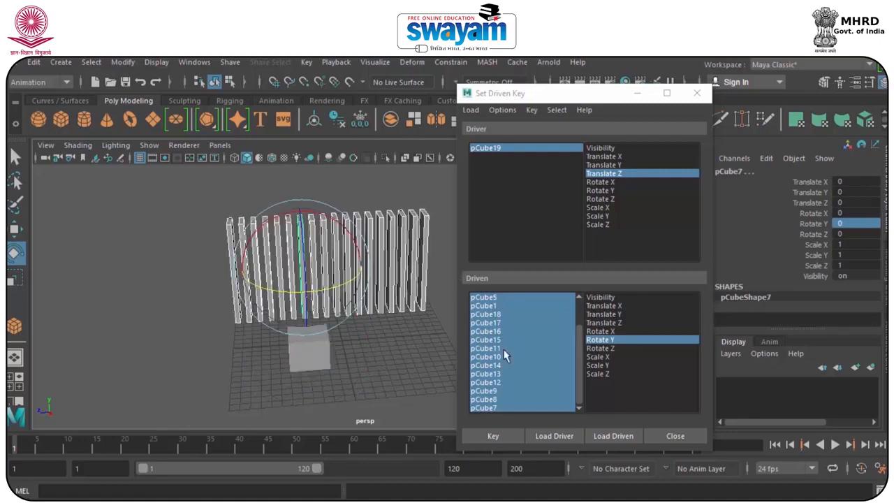
pyautogui.click(498, 435)
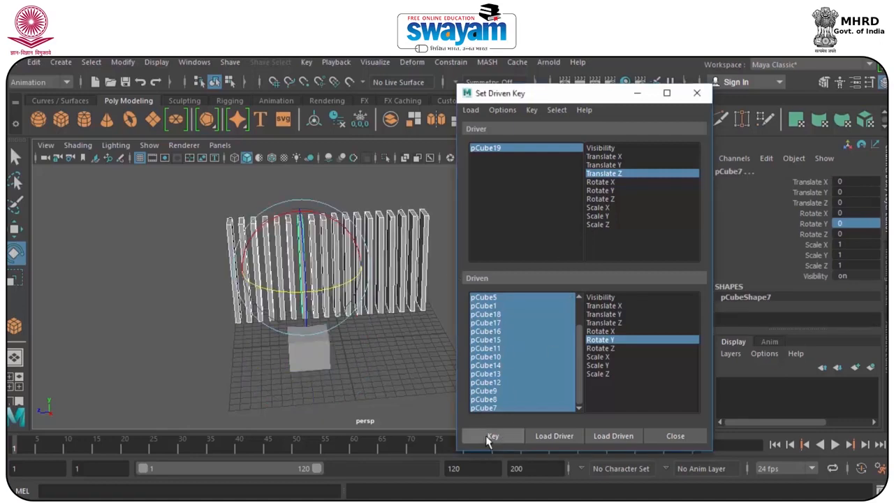
# Move the cube to about -17.4 on Translate Z, rotate all the boxes to about 98 on Rotate Y, and set a driven key.
pyautogui.click(361, 376)
pyautogui.click(308, 360)
pyautogui.press('w')
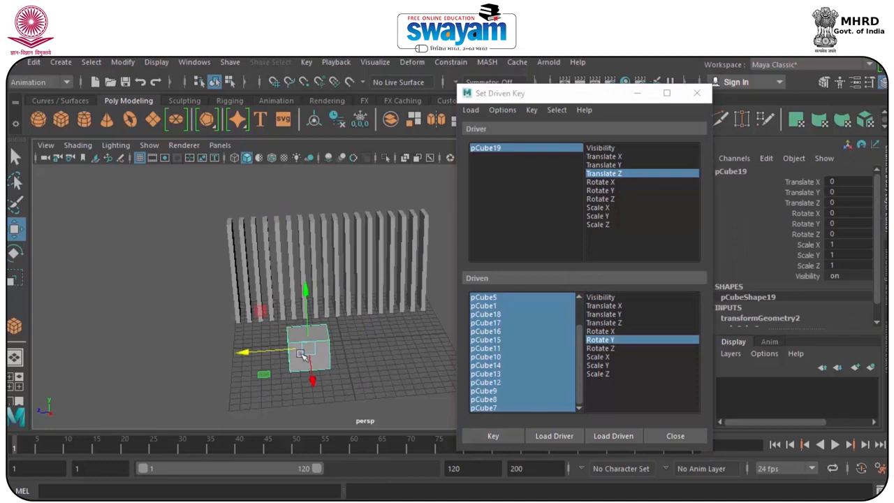
pyautogui.moveTo(250, 354); pyautogui.dragTo(410, 370)
pyautogui.moveTo(186, 195); pyautogui.dragTo(452, 273)
pyautogui.press('e')
pyautogui.moveTo(282, 292); pyautogui.dragTo(366, 294)
pyautogui.click(496, 436)
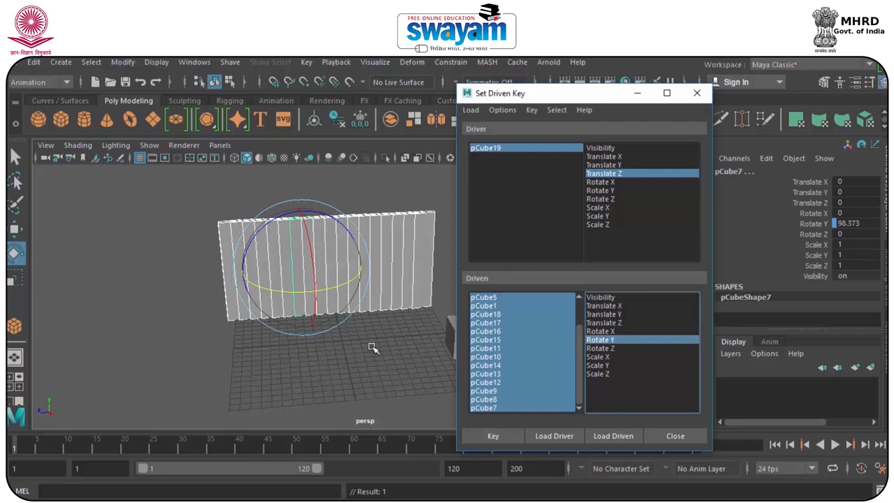
# Move the cube to about 14.5 on Translate Z, rotate all the boxes about Y into a closed wall, and set a driven key.
pyautogui.click(253, 360)
pyautogui.click(405, 336)
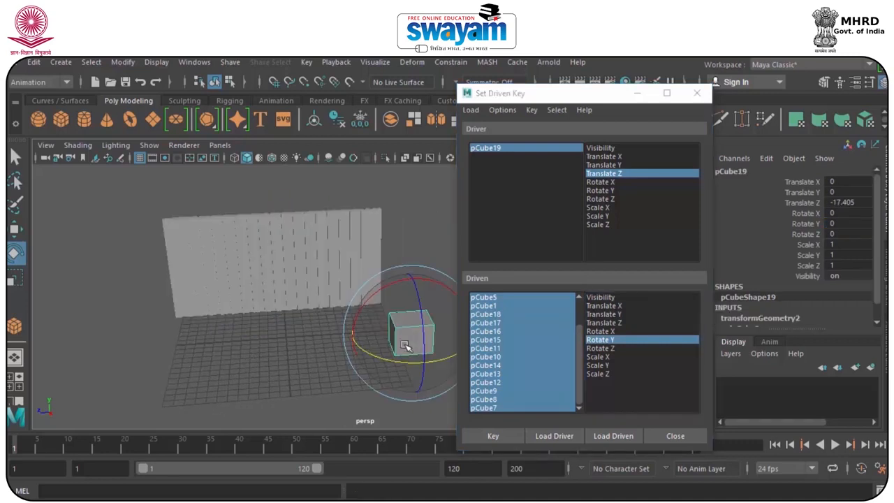
pyautogui.press('w')
pyautogui.moveTo(383, 339); pyautogui.dragTo(216, 334)
pyautogui.moveTo(248, 362)
pyautogui.keyDown('alt'); pyautogui.mouseDown()
pyautogui.moveTo(232, 364)
pyautogui.moveTo(249, 373)
pyautogui.mouseUp(); pyautogui.keyUp('alt')
pyautogui.moveTo(207, 339); pyautogui.dragTo(72, 315)
pyautogui.moveTo(141, 198); pyautogui.dragTo(320, 278)
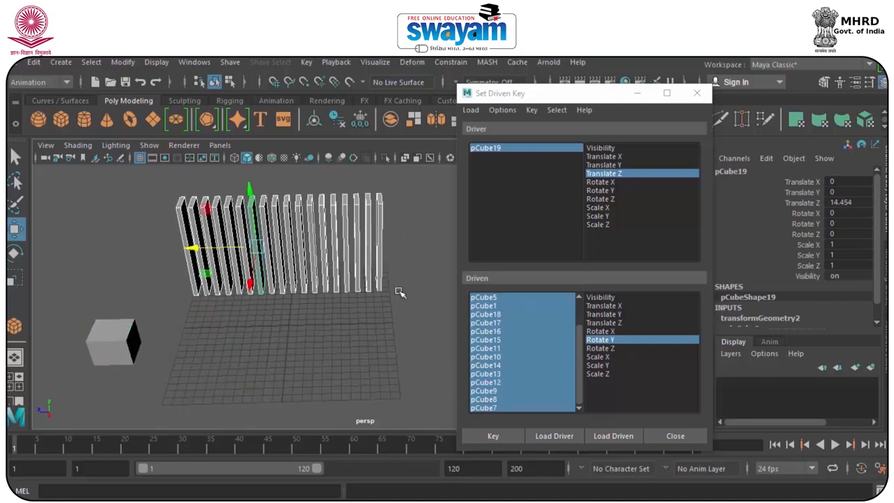
pyautogui.press('e')
pyautogui.moveTo(236, 279); pyautogui.dragTo(193, 270)
pyautogui.click(498, 436)
pyautogui.click(160, 424)
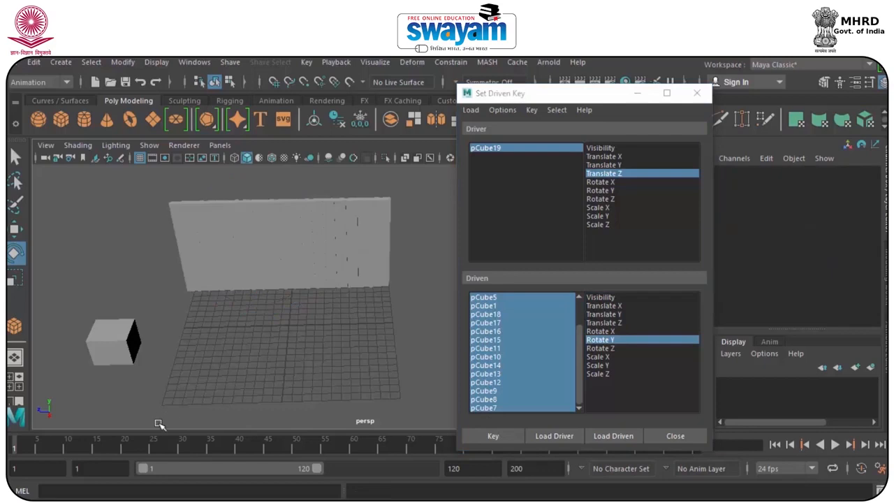
# Move the cube to about -3 on Translate Z and 1.6 on Translate Y to check the driven rotation.
pyautogui.click(107, 334)
pyautogui.press('w')
pyautogui.moveTo(84, 344); pyautogui.dragTo(286, 283)
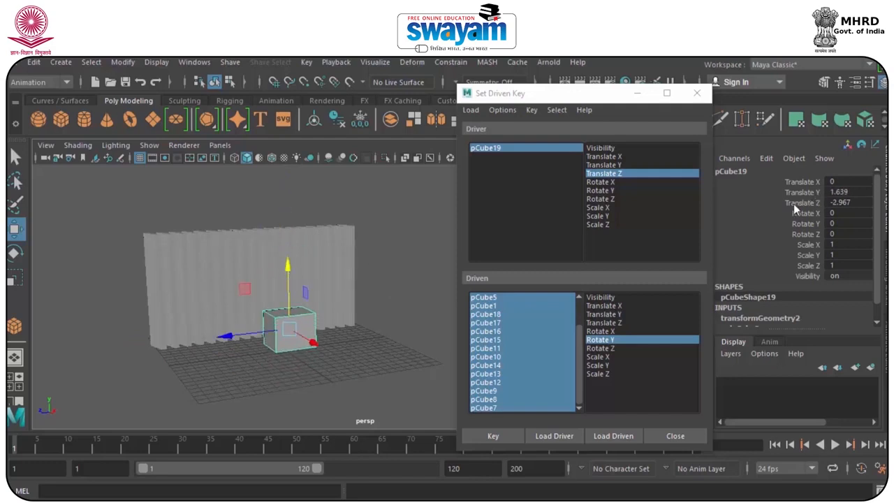
# Try tilting all the upright boxes to about 54 on Rotate Z and 16 on Rotate X, and undo the rotation.
pyautogui.moveTo(91, 203); pyautogui.dragTo(370, 263)
pyautogui.press('e')
pyautogui.moveTo(257, 258); pyautogui.dragTo(248, 211)
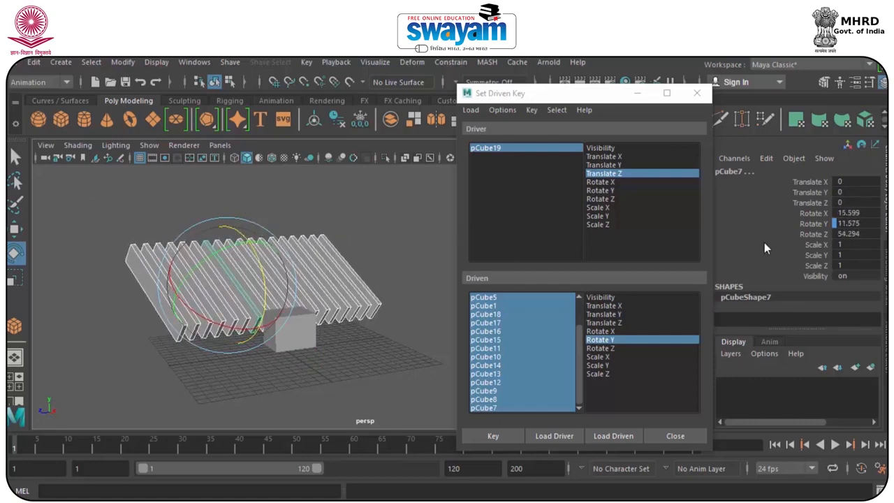
pyautogui.hotkey('ctrl', 'z')
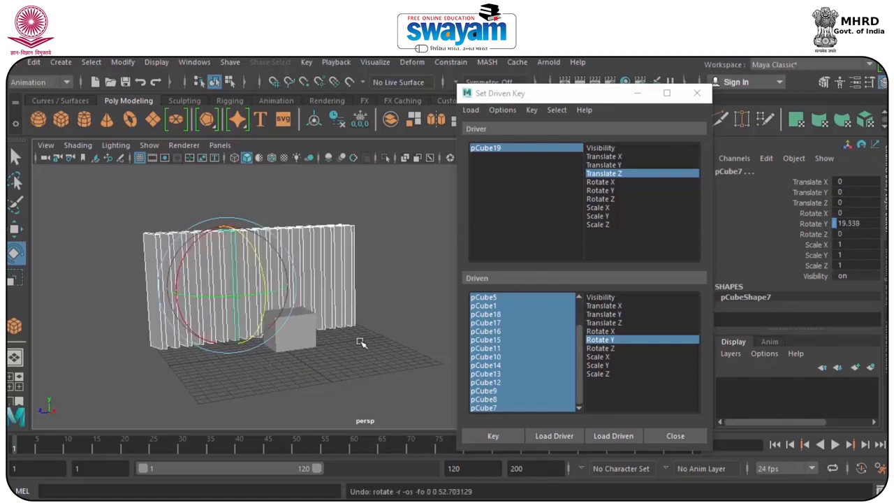
pyautogui.hotkey('ctrl', 'z')
# Test the driven rotation by moving the cube to about -10.4 on Translate Z, and close the Set Driven Key window.
pyautogui.press('w')
pyautogui.moveTo(239, 334); pyautogui.dragTo(299, 327)
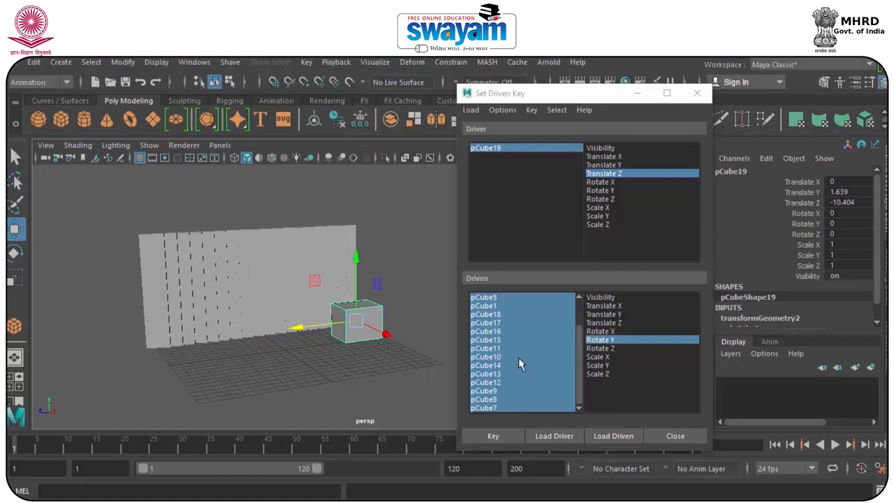
pyautogui.click(696, 93)
pyautogui.keyDown('alt'); pyautogui.moveTo(461, 318); pyautogui.dragTo(340, 357); pyautogui.keyUp('alt')
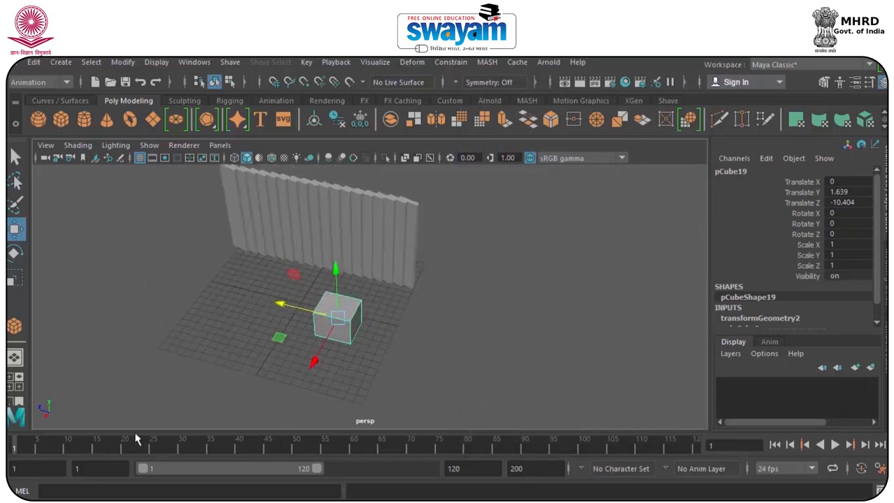
pyautogui.keyDown('alt'); pyautogui.moveTo(188, 382); pyautogui.dragTo(156, 381); pyautogui.keyUp('alt')
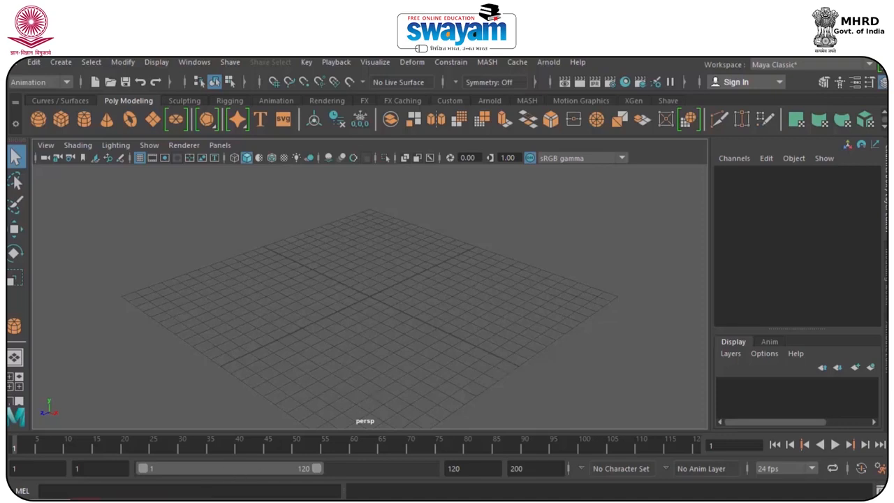
# Create a long, flat polygon cube on the empty grid, centred at about 1.5, 0.8, -1.4.
pyautogui.click(61, 119)
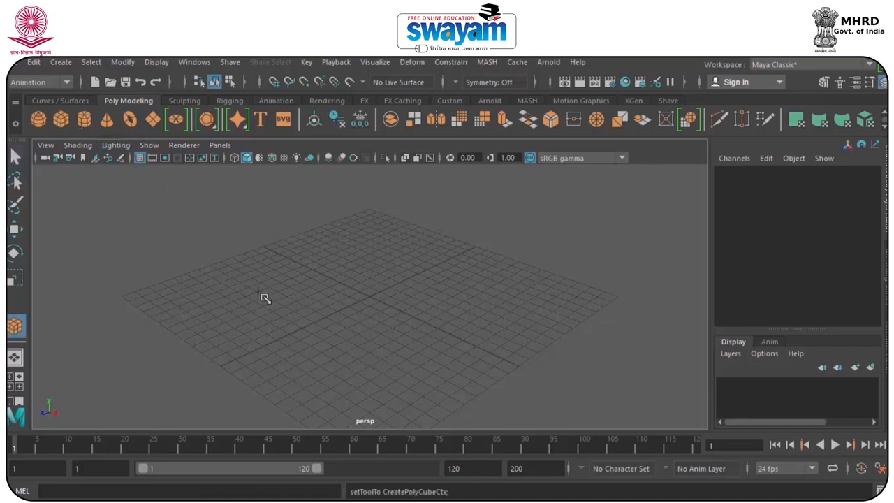
pyautogui.moveTo(287, 339); pyautogui.dragTo(497, 285)
pyautogui.keyDown('alt'); pyautogui.moveTo(428, 305); pyautogui.dragTo(372, 316); pyautogui.keyUp('alt')
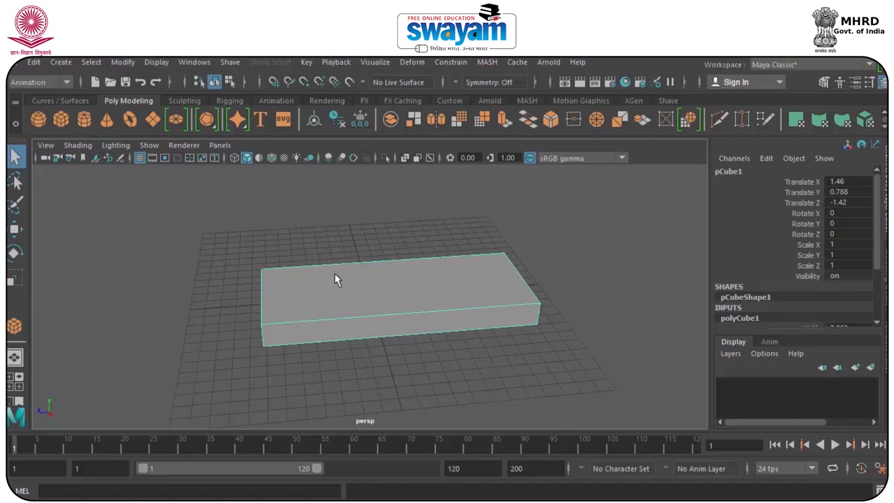
# Switch to the Modeling menu set and insert an edge loop across the flat box, about a third of the way along its length.
pyautogui.click(45, 83)
pyautogui.click(37, 106)
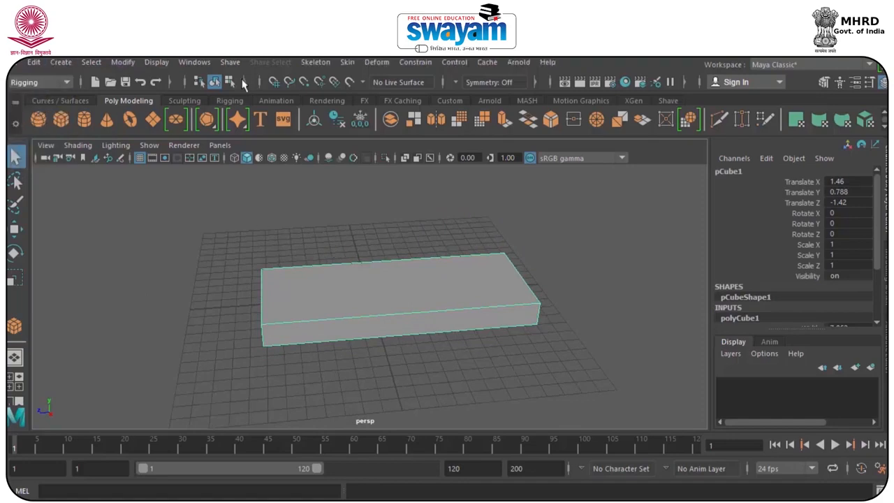
pyautogui.click(329, 65)
pyautogui.click(45, 82)
pyautogui.click(32, 98)
pyautogui.click(347, 63)
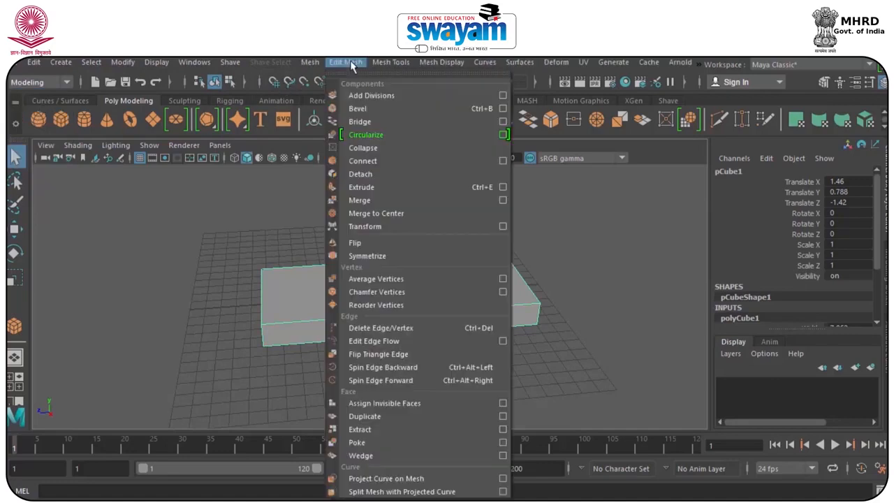
pyautogui.moveTo(316, 67)
pyautogui.moveTo(391, 67)
pyautogui.click(419, 174)
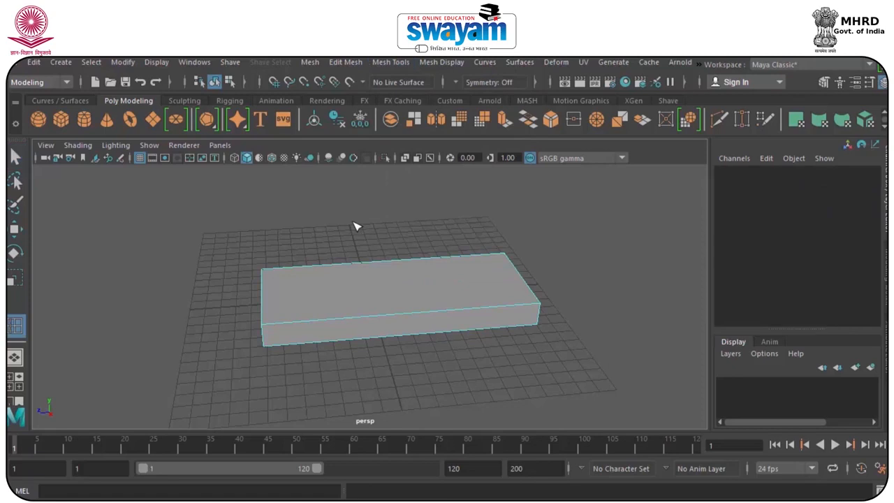
pyautogui.click(341, 270)
# Preview the box with smoothing and return it to the unsmoothed display.
pyautogui.press('3')
pyautogui.press('w')
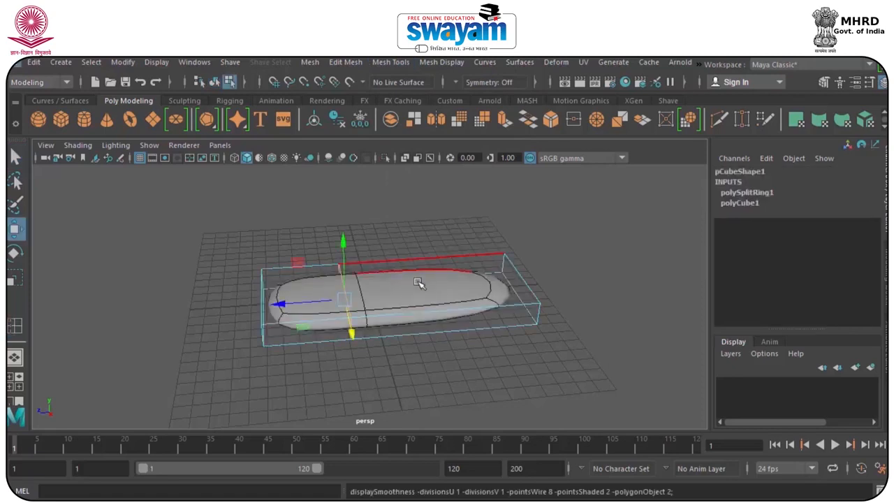
pyautogui.press('1')
# Extrude the longer top face of the box upward to form the raised rear part of a vehicle body.
pyautogui.moveTo(418, 285); pyautogui.dragTo(421, 176, button='right')
pyautogui.click(413, 270)
pyautogui.click(414, 269)
pyautogui.keyDown('alt'); pyautogui.moveTo(425, 309); pyautogui.dragTo(403, 293); pyautogui.keyUp('alt')
pyautogui.keyDown('shift'); pyautogui.moveTo(433, 234); pyautogui.dragTo(373, 233); pyautogui.keyUp('shift')
pyautogui.keyDown('alt'); pyautogui.moveTo(289, 305); pyautogui.dragTo(335, 280); pyautogui.keyUp('alt')
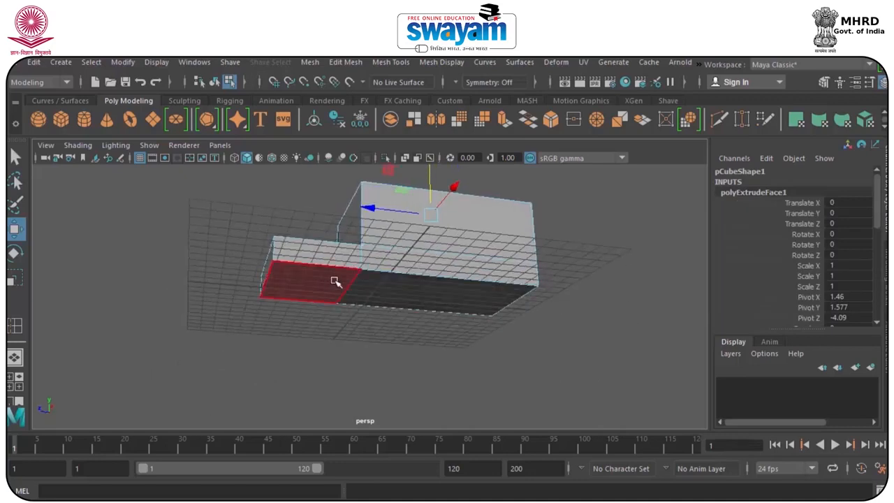
# Lower both bottom faces of the body to thicken its base, and return to object selection.
pyautogui.click(334, 280)
pyautogui.keyDown('shift'); pyautogui.click(407, 289); pyautogui.keyUp('shift')
pyautogui.moveTo(395, 236); pyautogui.dragTo(395, 248)
pyautogui.moveTo(378, 284); pyautogui.dragTo(461, 139, button='right')
# In the side view, create a cylinder wheel, scale it to 0.414, and place it under the body's front at about -0.8 Y and 4.5 Z.
pyautogui.keyDown('alt'); pyautogui.moveTo(407, 239); pyautogui.dragTo(413, 262); pyautogui.keyUp('alt')
pyautogui.press('space')
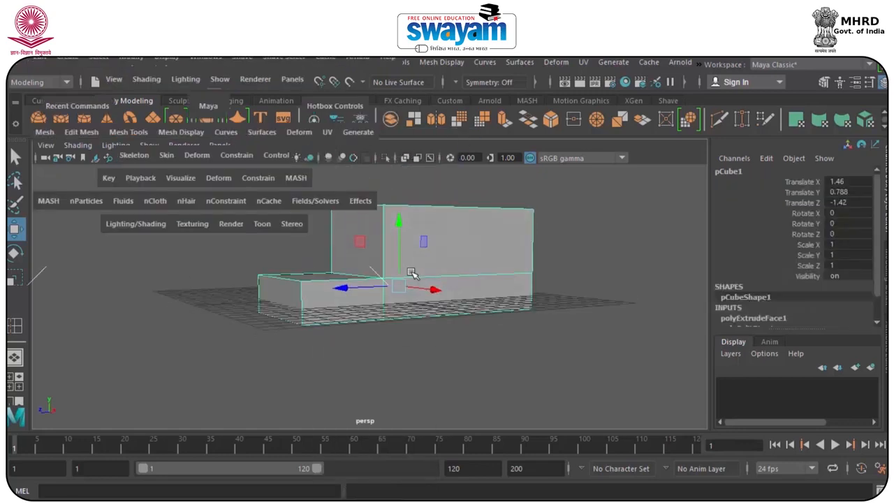
pyautogui.press('space')
pyautogui.keyDown('alt'); pyautogui.moveTo(487, 334); pyautogui.dragTo(438, 353, button='middle'); pyautogui.keyUp('alt')
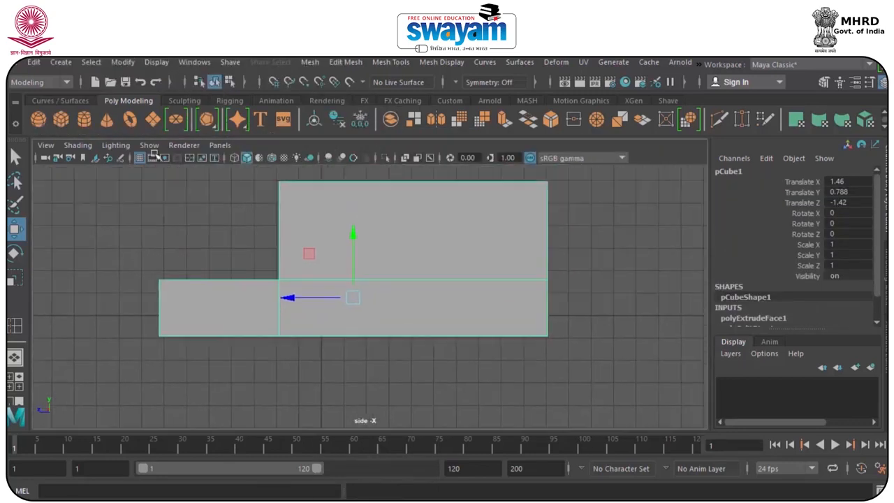
pyautogui.click(86, 123)
pyautogui.moveTo(93, 316); pyautogui.dragTo(153, 385)
pyautogui.moveTo(130, 342); pyautogui.dragTo(123, 286)
pyautogui.moveTo(94, 316); pyautogui.dragTo(225, 361)
pyautogui.press('r')
pyautogui.press('w')
pyautogui.moveTo(268, 328); pyautogui.dragTo(223, 340)
# In the perspective view, move the wheel beside the body to about 5.6 on Translate X and set its Subdivisions Axis to 12.
pyautogui.press('space')
pyautogui.press('space')
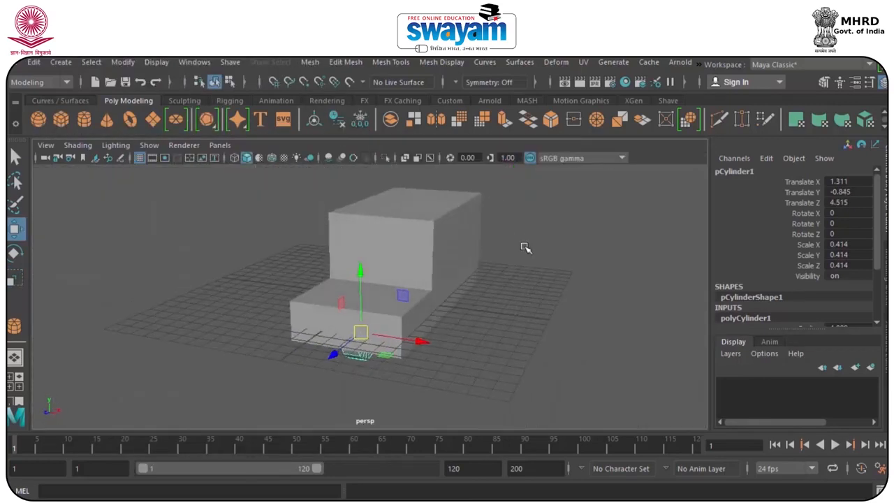
pyautogui.moveTo(414, 341); pyautogui.dragTo(477, 357)
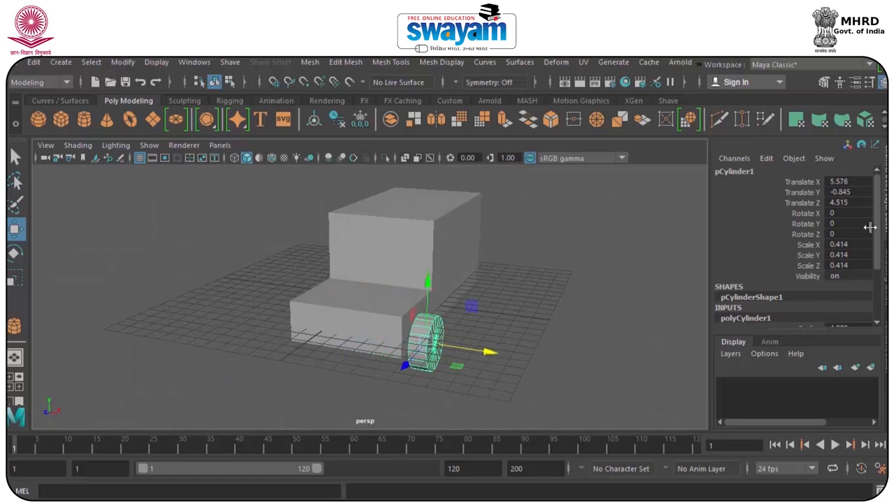
pyautogui.scroll(-3, 788, 297)
pyautogui.doubleClick(842, 269)
pyautogui.press('Return')
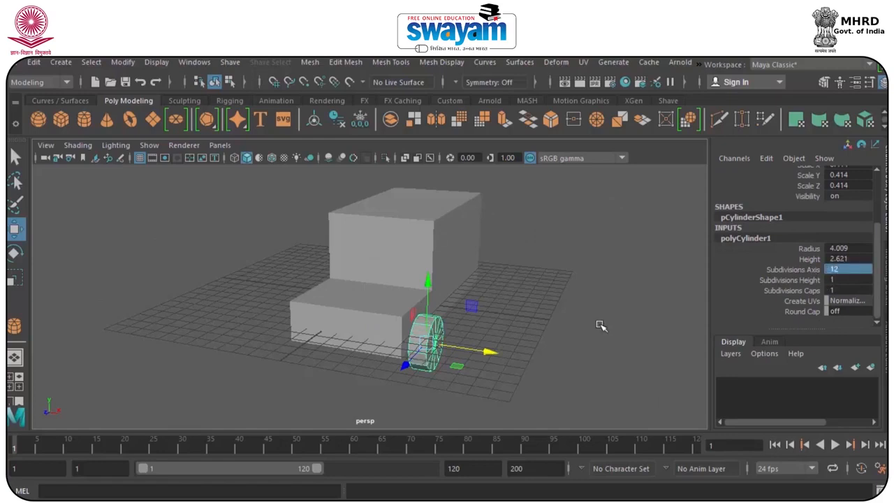
# Duplicate the front wheel to make a rear wheel on the same side of the body.
pyautogui.click(575, 327)
pyautogui.keyDown('alt'); pyautogui.moveTo(446, 343); pyautogui.dragTo(352, 343); pyautogui.keyUp('alt')
pyautogui.click(300, 358)
pyautogui.keyDown('alt'); pyautogui.moveTo(299, 357); pyautogui.dragTo(443, 368); pyautogui.keyUp('alt')
pyautogui.hotkey('ctrl', 'd')
# Duplicate both wheels and move the copies to the opposite side of the body, to about -2.7 on Translate X.
pyautogui.click(424, 358)
pyautogui.hotkey('ctrl', 'd')
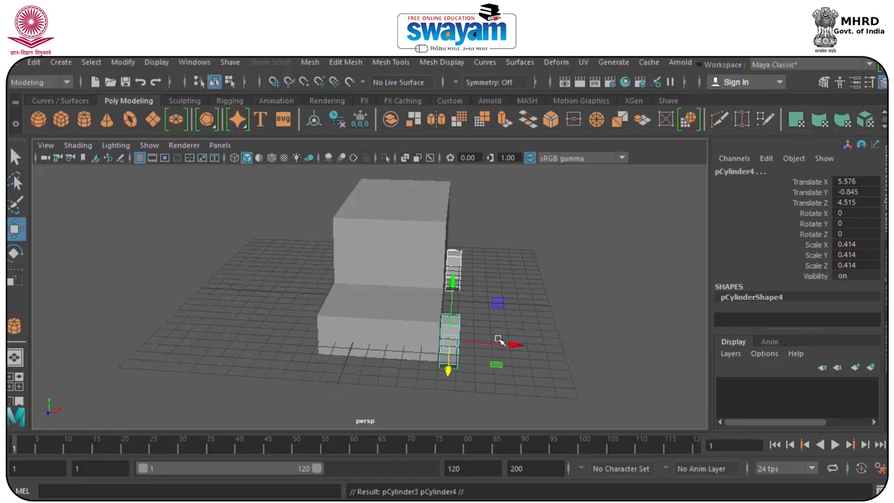
pyautogui.moveTo(492, 344); pyautogui.dragTo(365, 340)
pyautogui.keyDown('alt'); pyautogui.moveTo(348, 347); pyautogui.dragTo(375, 333); pyautogui.keyUp('alt')
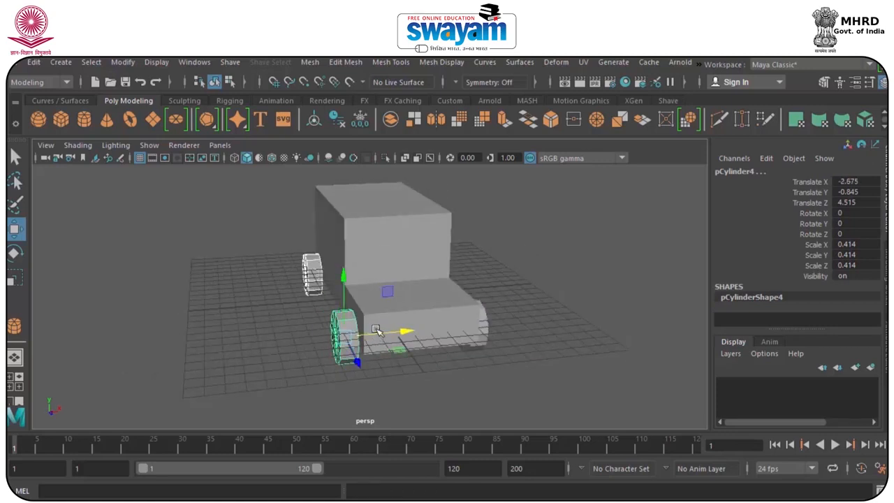
pyautogui.keyDown('alt'); pyautogui.moveTo(341, 211); pyautogui.dragTo(353, 253); pyautogui.keyUp('alt')
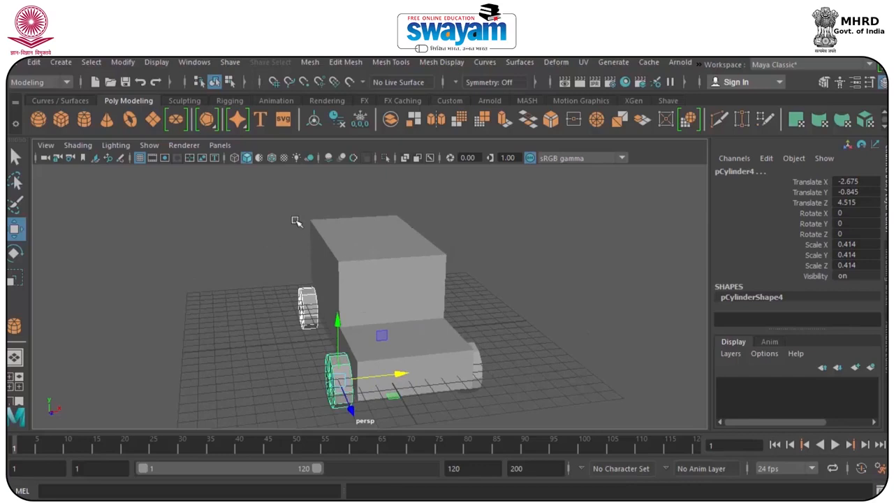
# Select the vehicle body and all four wheels and delete their construction history.
pyautogui.click(246, 205)
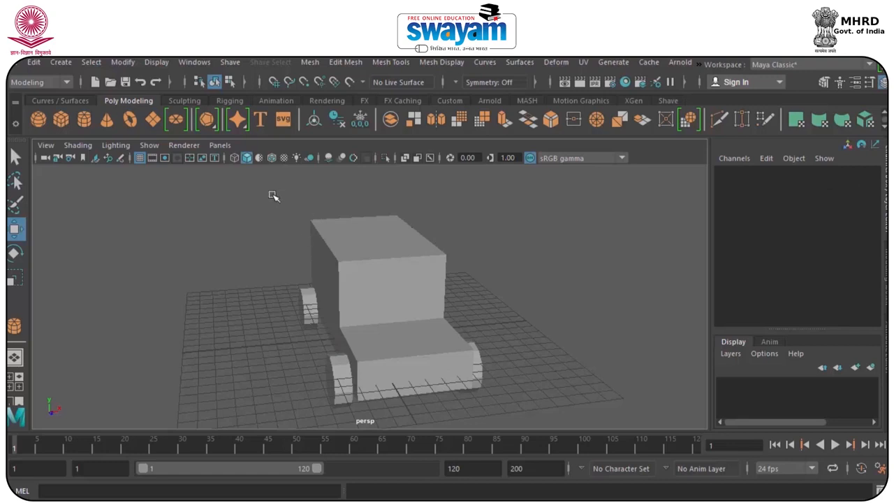
pyautogui.moveTo(246, 186); pyautogui.dragTo(565, 417)
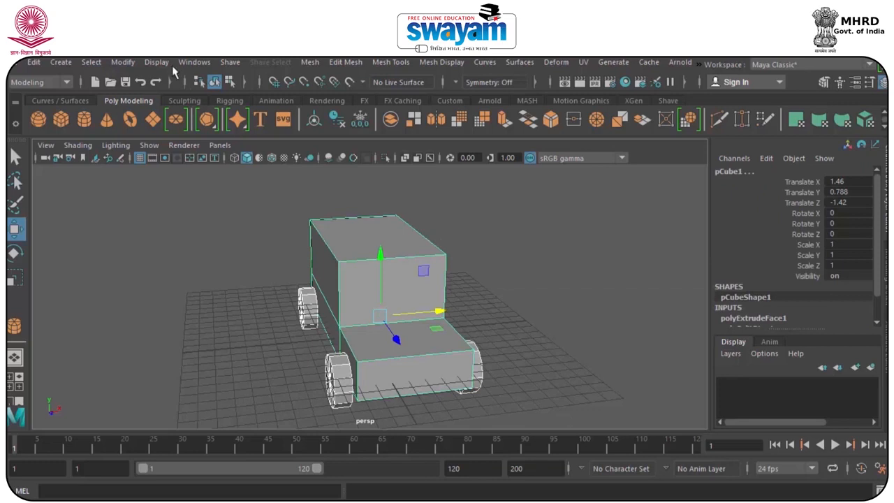
pyautogui.click(193, 62)
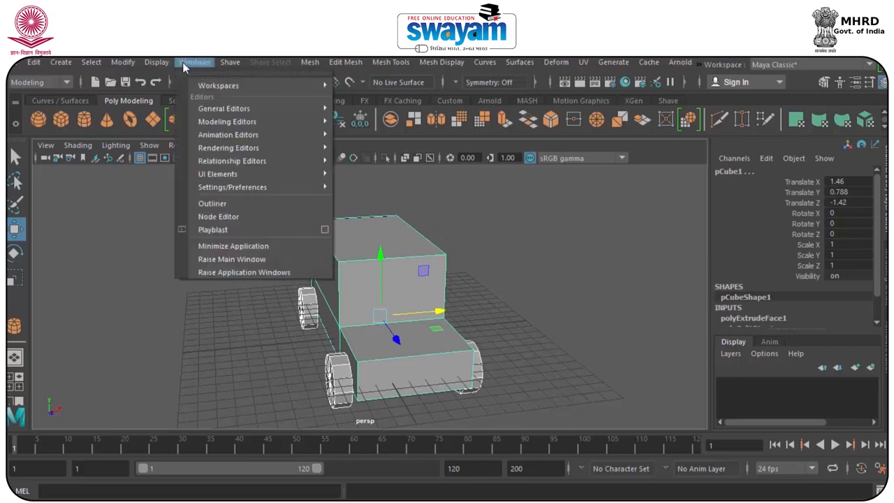
pyautogui.click(61, 62)
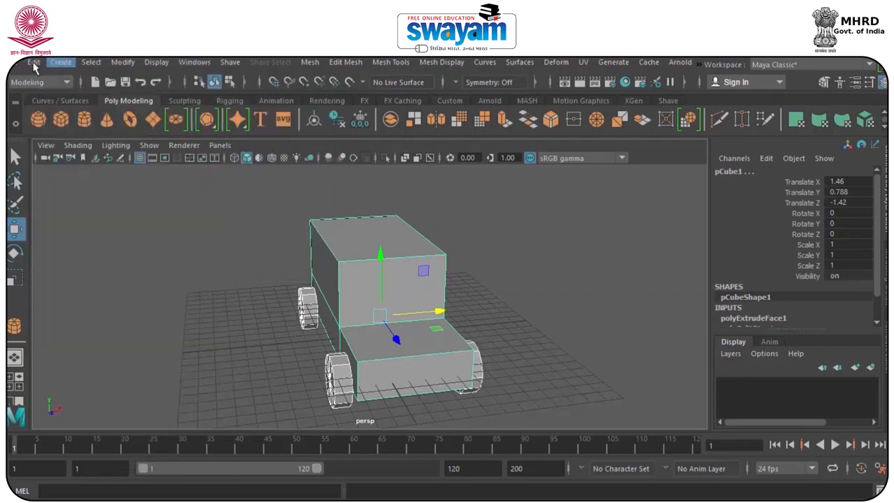
pyautogui.click(34, 62)
pyautogui.moveTo(74, 216)
pyautogui.click(243, 229)
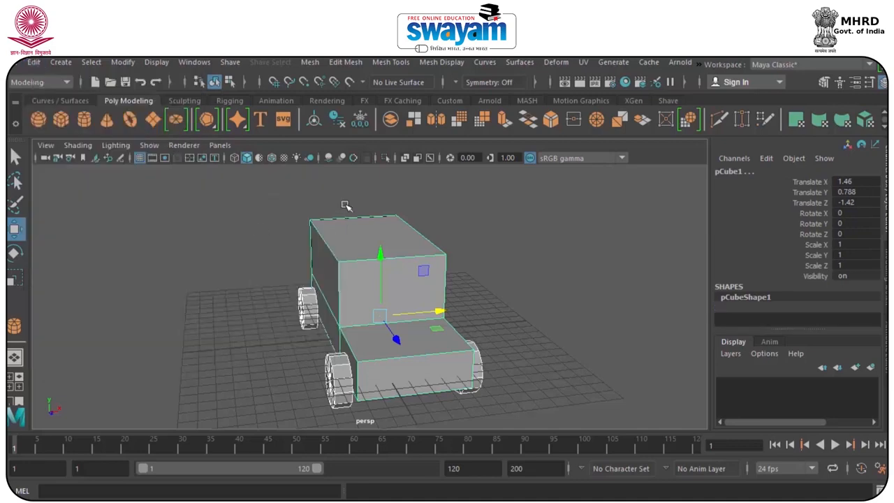
# Raise the selected vehicle parts until the body sits at about 3.18 on Translate Y, and group them.
pyautogui.keyDown('alt'); pyautogui.moveTo(453, 297); pyautogui.dragTo(378, 308); pyautogui.keyUp('alt')
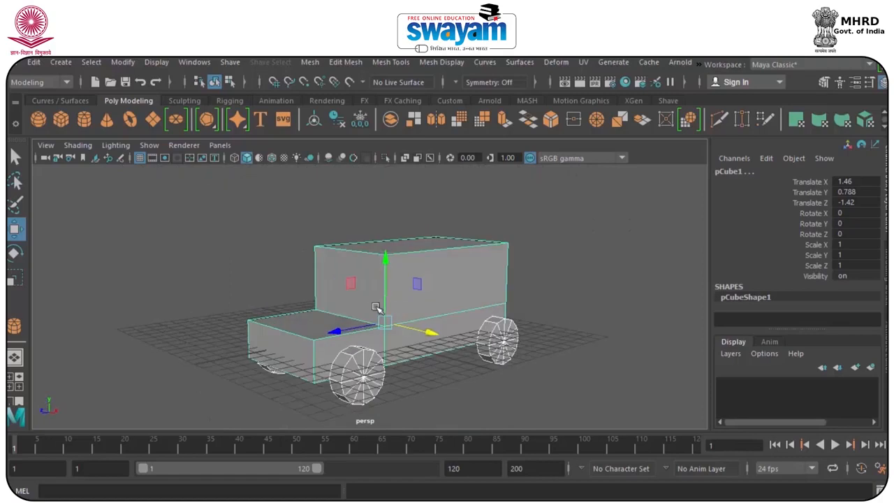
pyautogui.moveTo(388, 274); pyautogui.dragTo(325, 285)
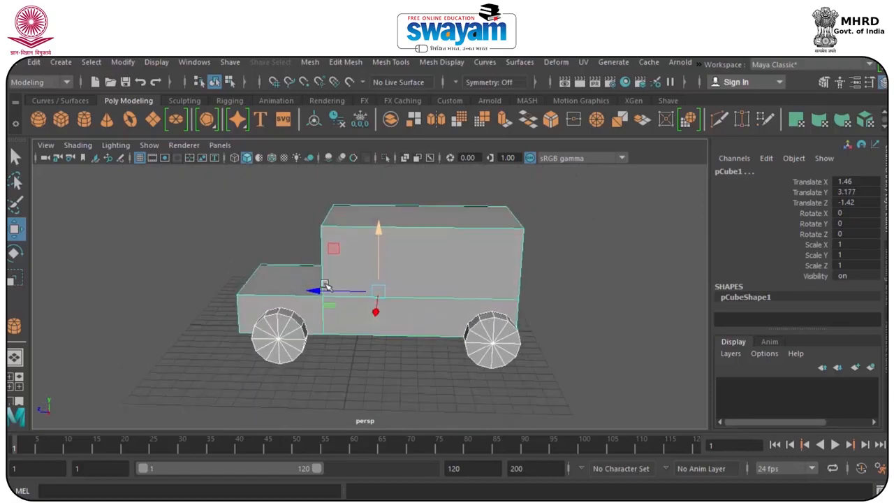
pyautogui.hotkey('ctrl', 'g')
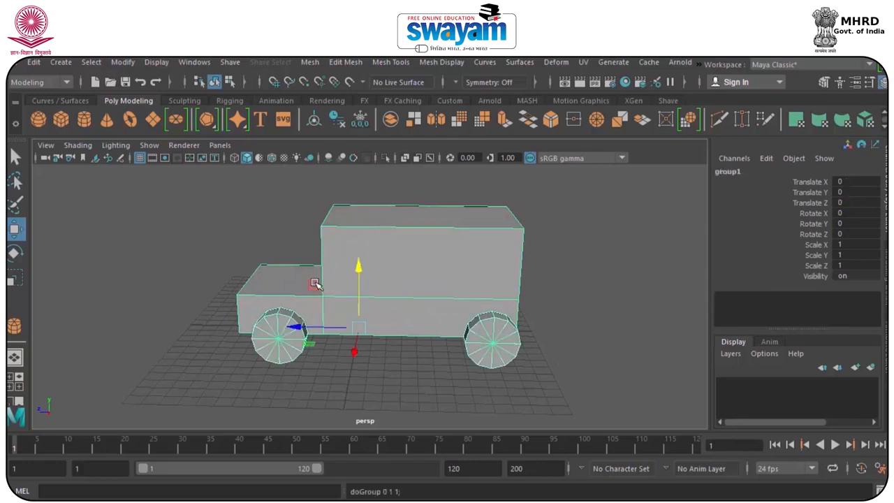
# Select the body and wheels again, freeze their transformations, and clear the selection.
pyautogui.click(234, 202)
pyautogui.moveTo(223, 192); pyautogui.dragTo(515, 360)
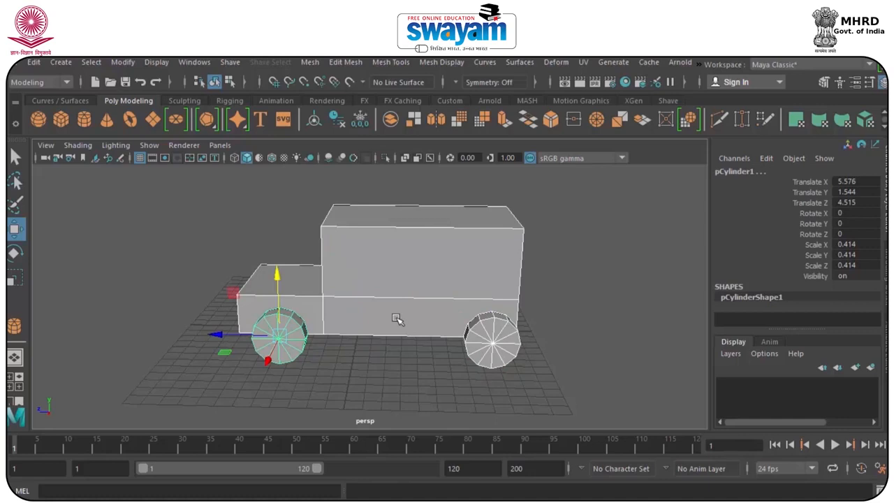
pyautogui.click(182, 65)
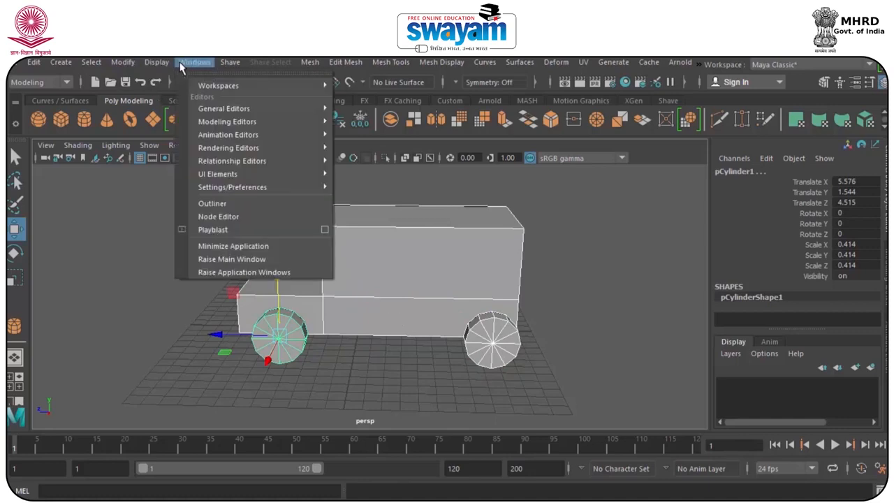
pyautogui.moveTo(125, 62)
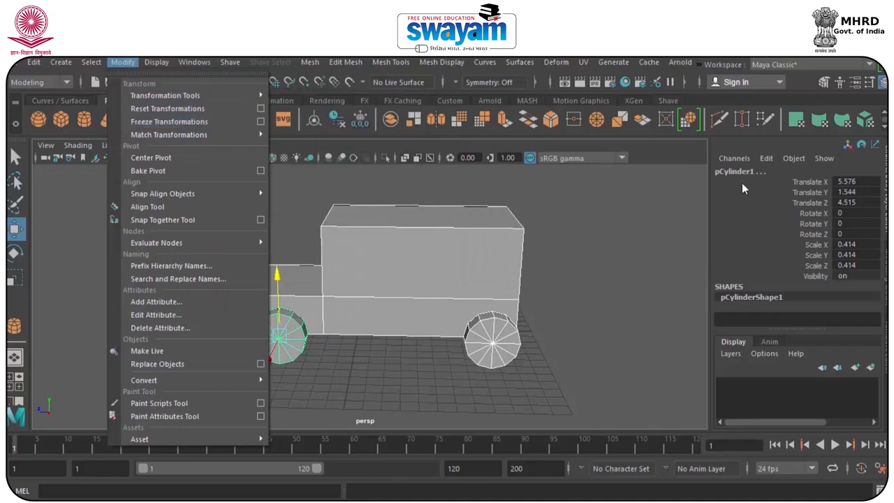
pyautogui.click(165, 123)
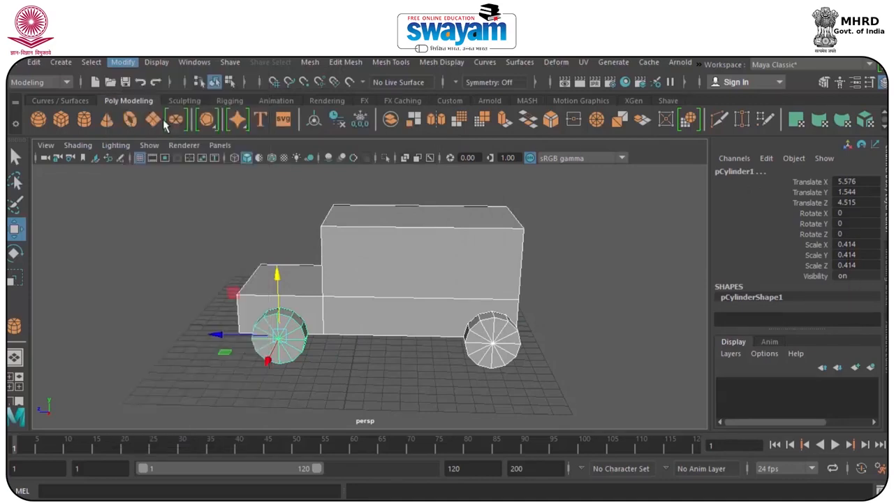
pyautogui.click(279, 230)
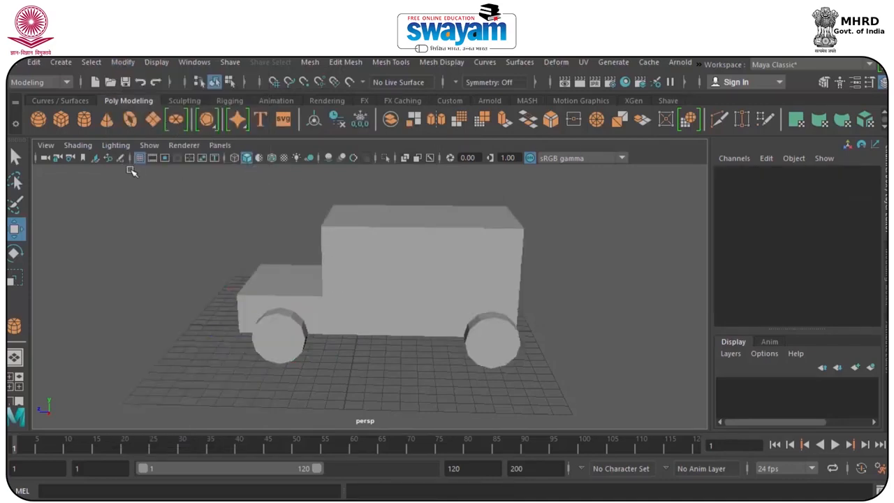
# Open the Outliner, select the vehicle group, and try moving it along Z before undoing that move.
pyautogui.click(188, 62)
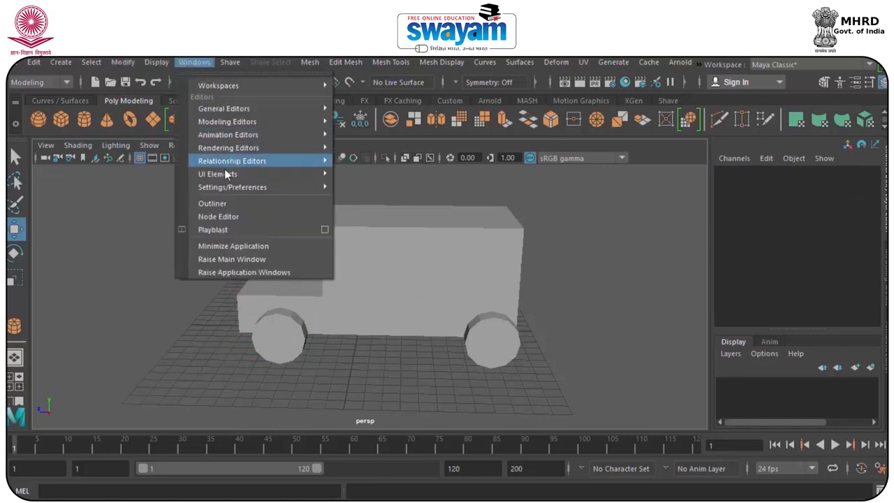
pyautogui.click(209, 204)
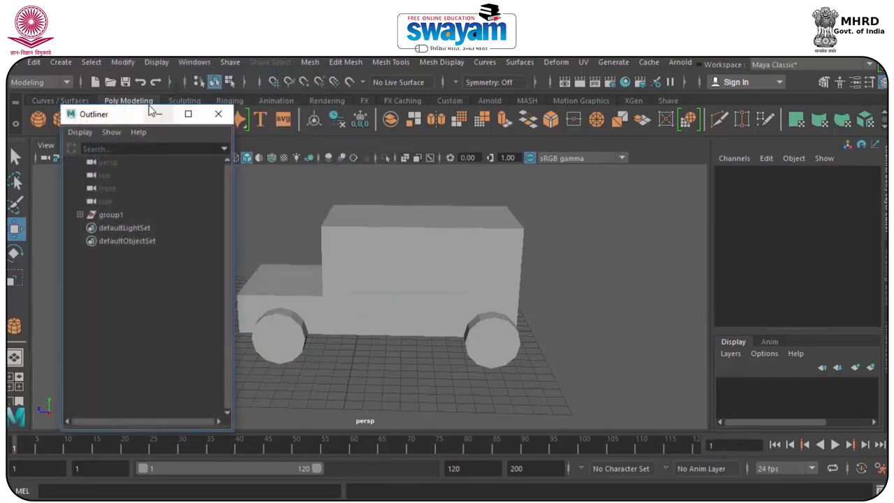
pyautogui.click(111, 215)
pyautogui.moveTo(127, 119); pyautogui.dragTo(86, 116)
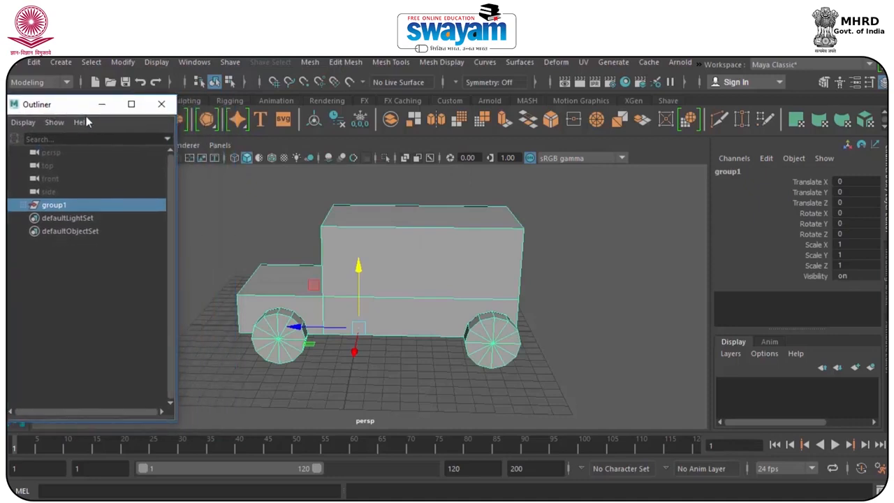
pyautogui.moveTo(313, 329); pyautogui.dragTo(519, 344)
pyautogui.hotkey('ctrl', 'z')
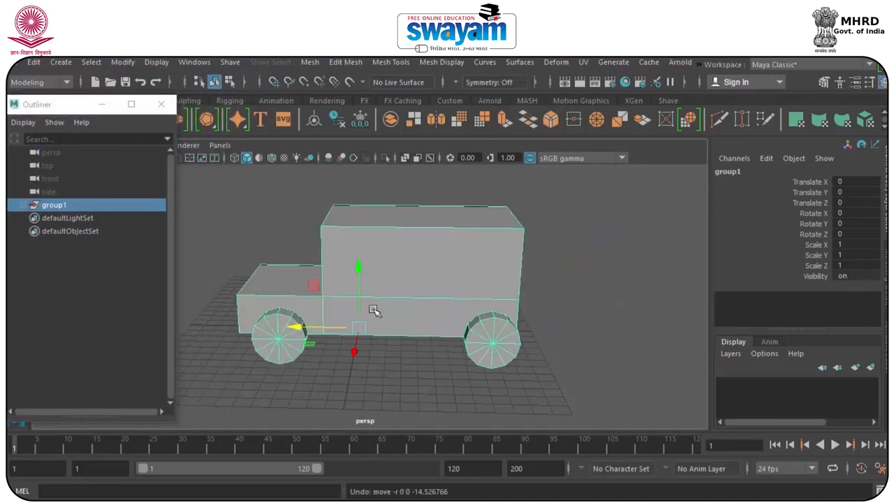
# Switch to the Animation menu set and open the Set Driven Key window beside the vehicle.
pyautogui.keyDown('alt'); pyautogui.moveTo(368, 289); pyautogui.dragTo(401, 295); pyautogui.keyUp('alt')
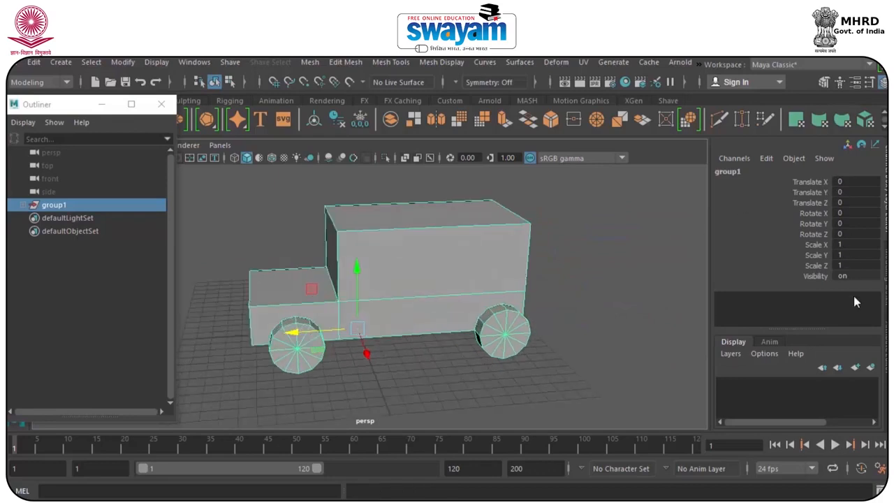
pyautogui.keyDown('alt'); pyautogui.moveTo(451, 287); pyautogui.dragTo(587, 268, button='middle'); pyautogui.keyUp('alt')
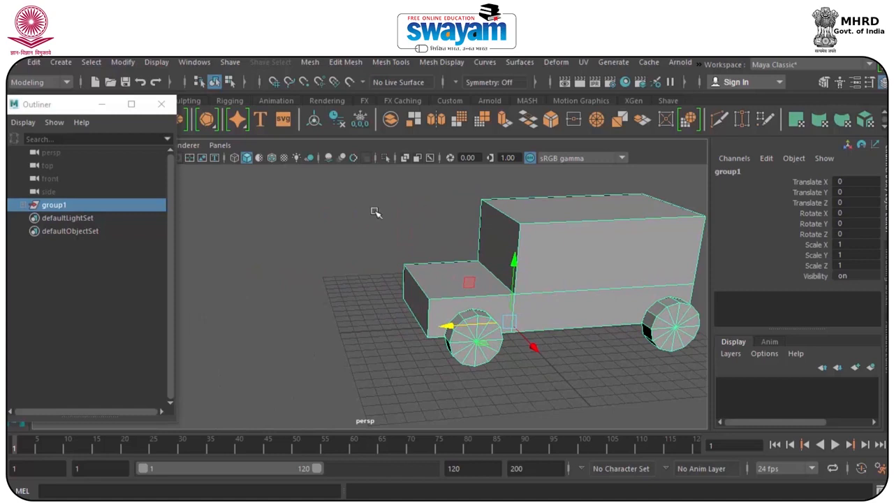
pyautogui.click(46, 83)
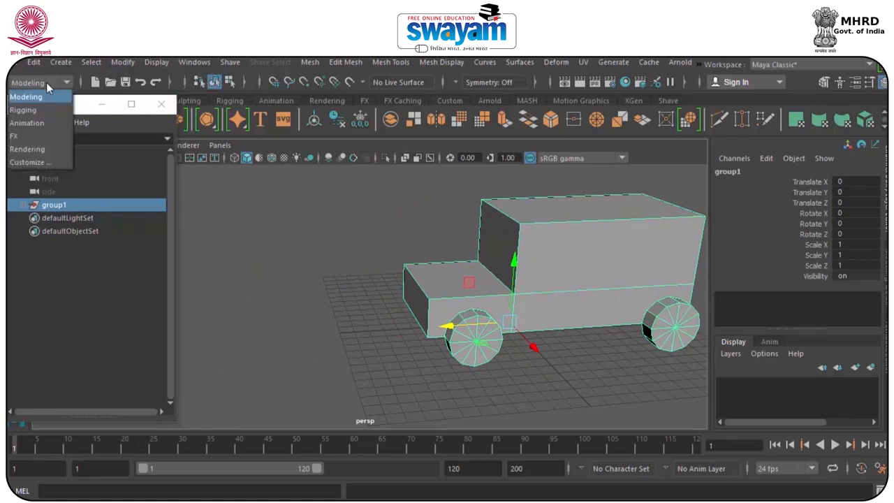
pyautogui.click(32, 122)
pyautogui.click(306, 63)
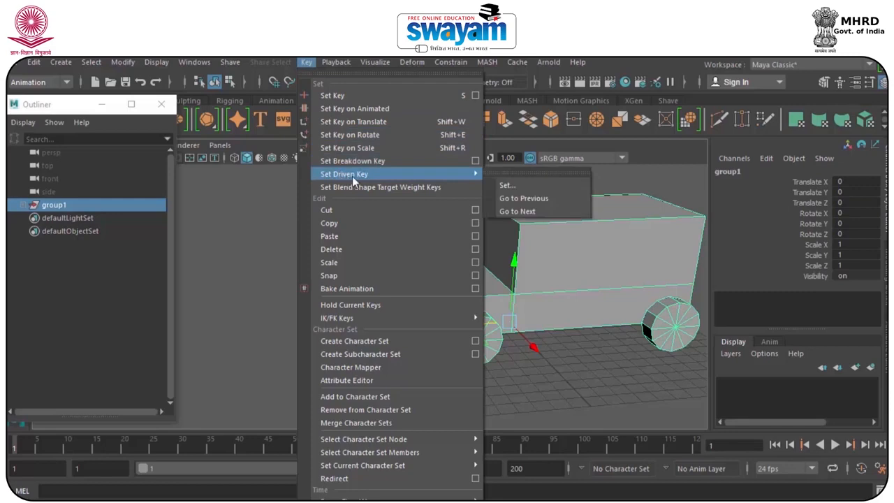
pyautogui.moveTo(477, 176)
pyautogui.click(522, 183)
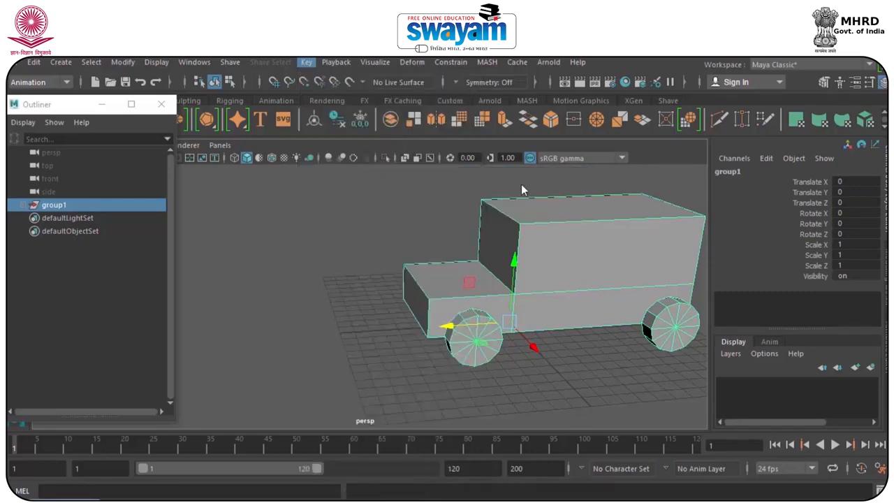
pyautogui.moveTo(579, 90); pyautogui.dragTo(719, 159)
# Reselect the vehicle group in the Outliner and load it as the driver.
pyautogui.click(76, 332)
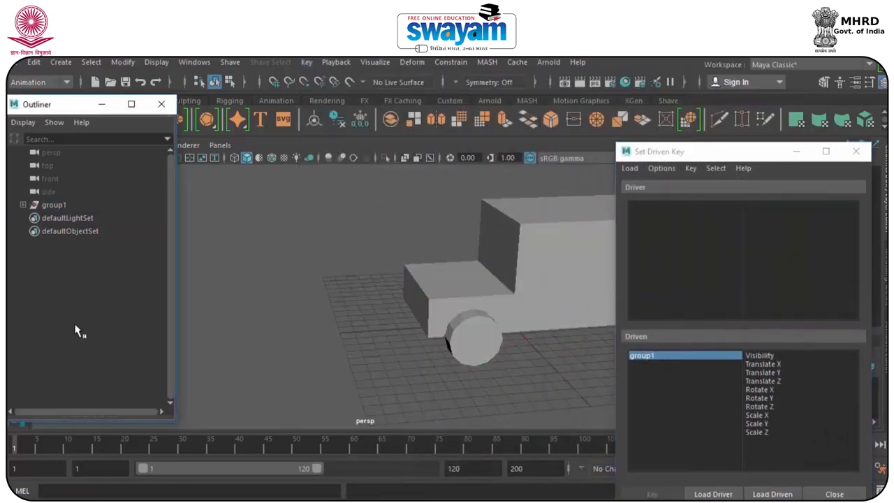
pyautogui.click(56, 205)
pyautogui.press('f')
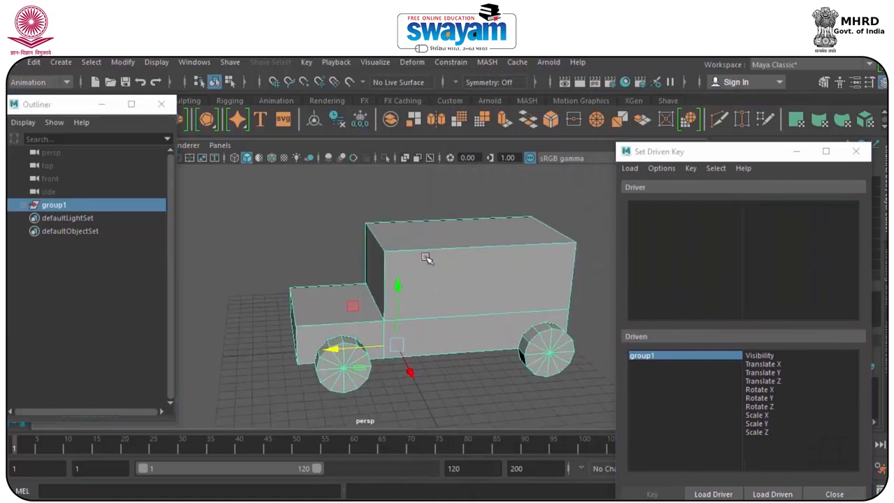
pyautogui.click(713, 495)
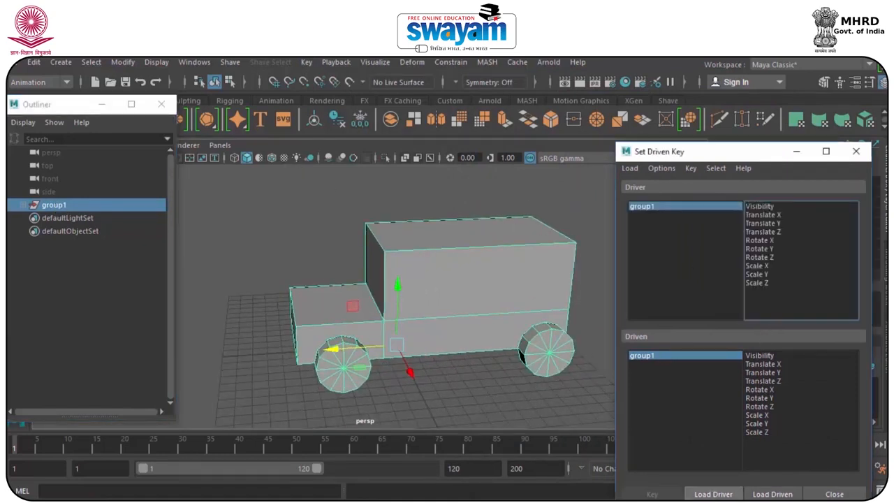
# Select all four wheels from beneath the vehicle and load them as the driven objects.
pyautogui.keyDown('alt'); pyautogui.moveTo(436, 285); pyautogui.dragTo(465, 214, button='middle'); pyautogui.keyUp('alt')
pyautogui.click(392, 365)
pyautogui.click(367, 288)
pyautogui.keyDown('alt'); pyautogui.moveTo(342, 316); pyautogui.dragTo(429, 286); pyautogui.keyUp('alt')
pyautogui.click(310, 281)
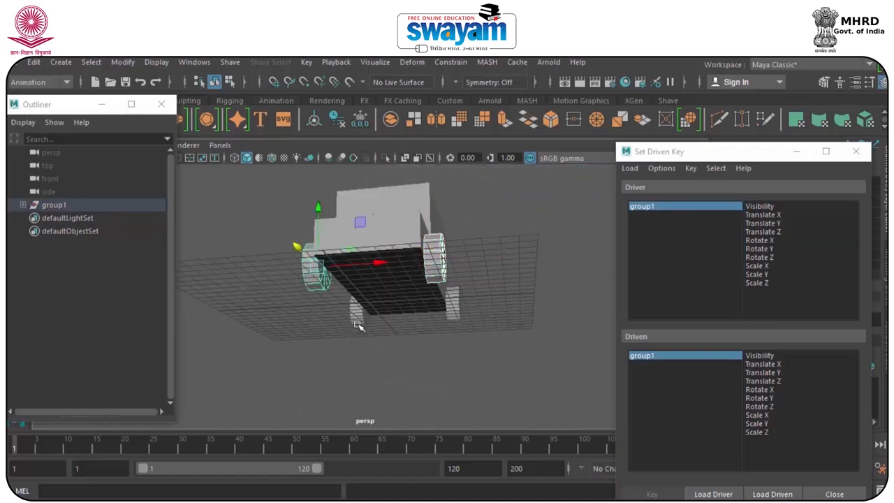
pyautogui.click(451, 308)
pyautogui.keyDown('shift'); pyautogui.click(360, 318); pyautogui.keyUp('shift')
pyautogui.keyDown('alt'); pyautogui.moveTo(469, 329); pyautogui.dragTo(390, 358); pyautogui.keyUp('alt')
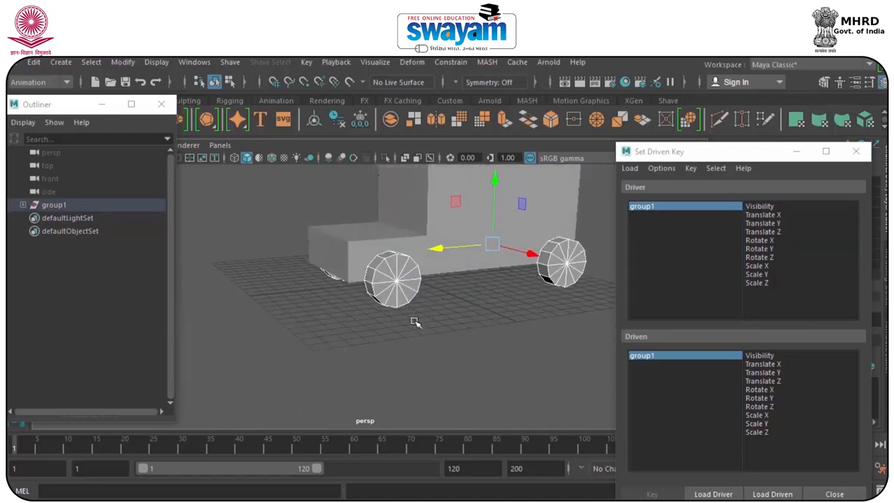
pyautogui.click(768, 494)
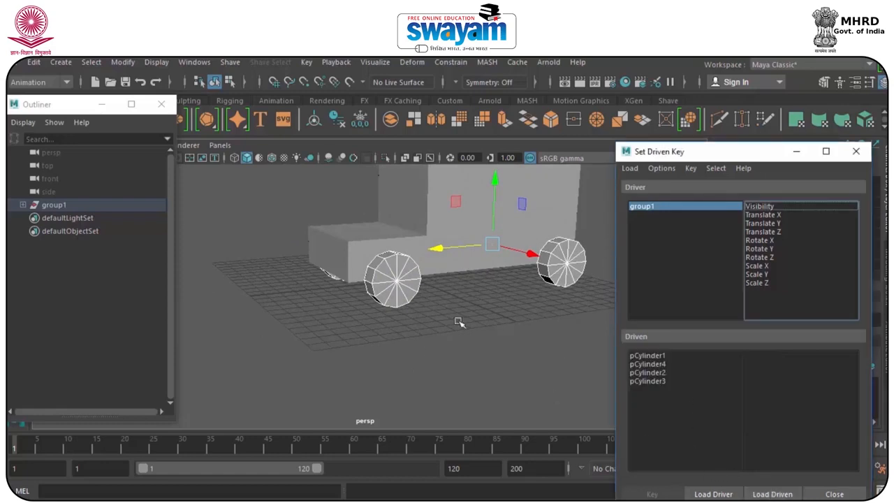
# Test-move the vehicle group forward, reset its Translate Z to 0, and choose Translate Z as the driver attribute.
pyautogui.moveTo(744, 156); pyautogui.dragTo(670, 173)
pyautogui.click(576, 236)
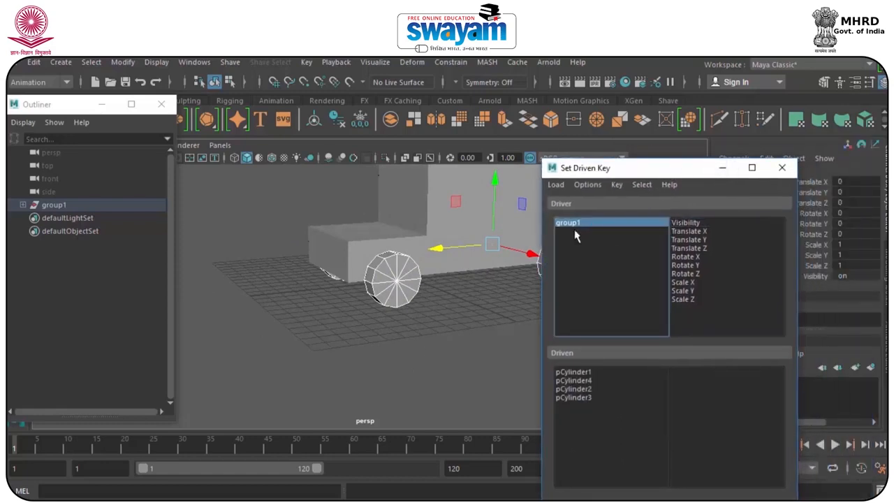
pyautogui.click(782, 168)
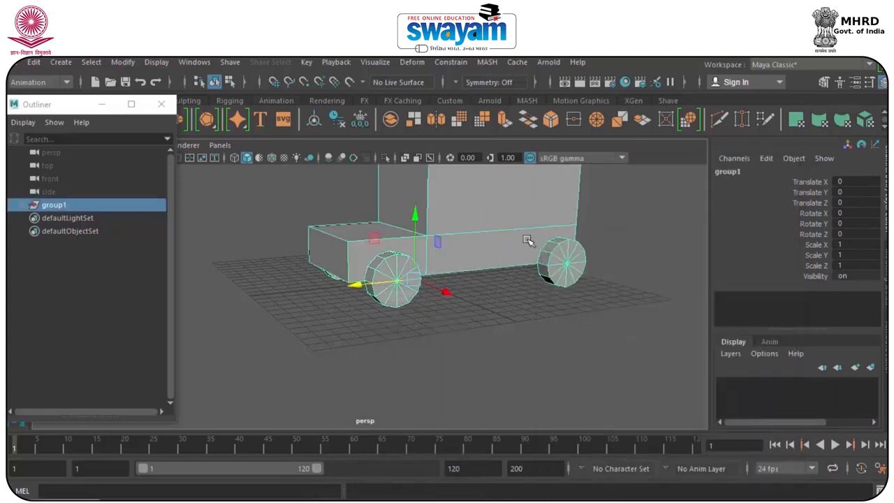
pyautogui.keyDown('alt'); pyautogui.moveTo(529, 244); pyautogui.dragTo(503, 337); pyautogui.keyUp('alt')
pyautogui.moveTo(371, 360); pyautogui.dragTo(533, 332)
pyautogui.doubleClick(851, 202)
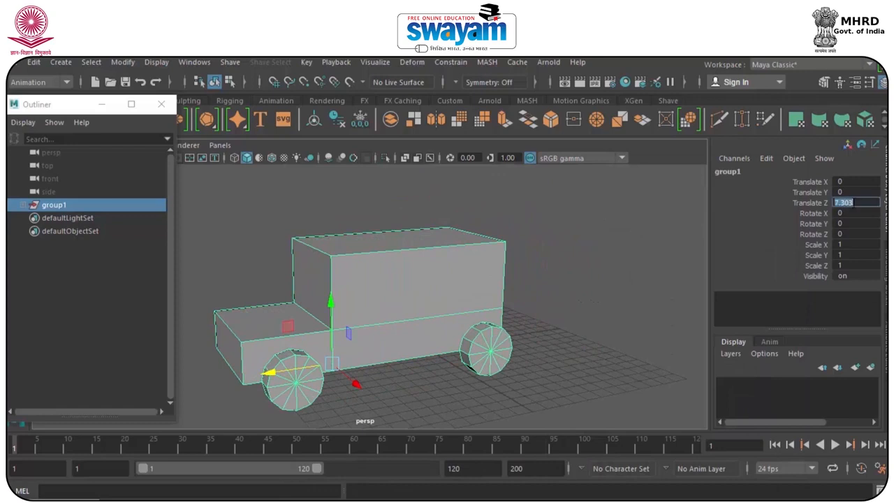
pyautogui.write('0')
pyautogui.press('Return')
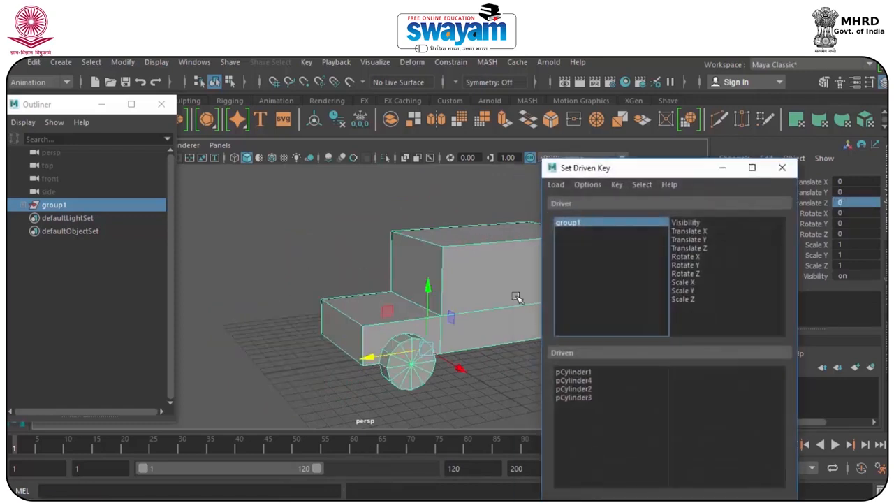
pyautogui.click(701, 255)
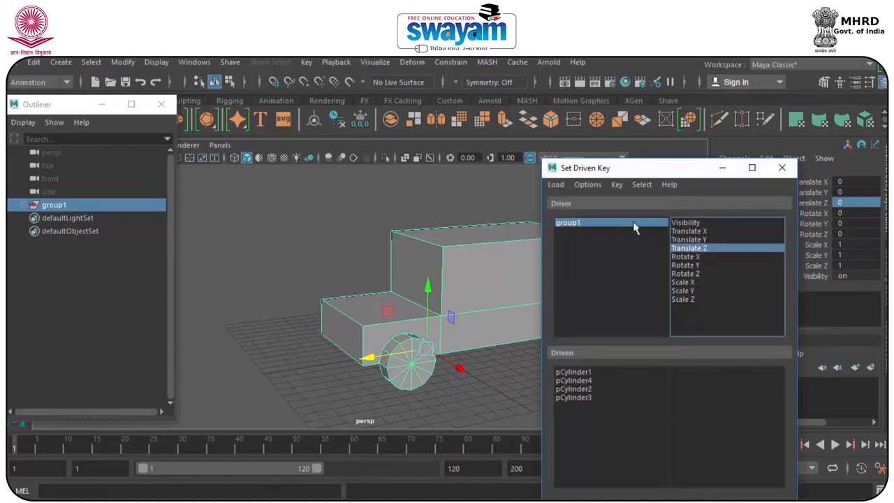
# Test-rotate the near front wheel about its rolling axis and reset its Rotate X to 0.
pyautogui.click(723, 168)
pyautogui.click(420, 360)
pyautogui.press('e')
pyautogui.moveTo(379, 324); pyautogui.dragTo(341, 355)
pyautogui.doubleClick(854, 212)
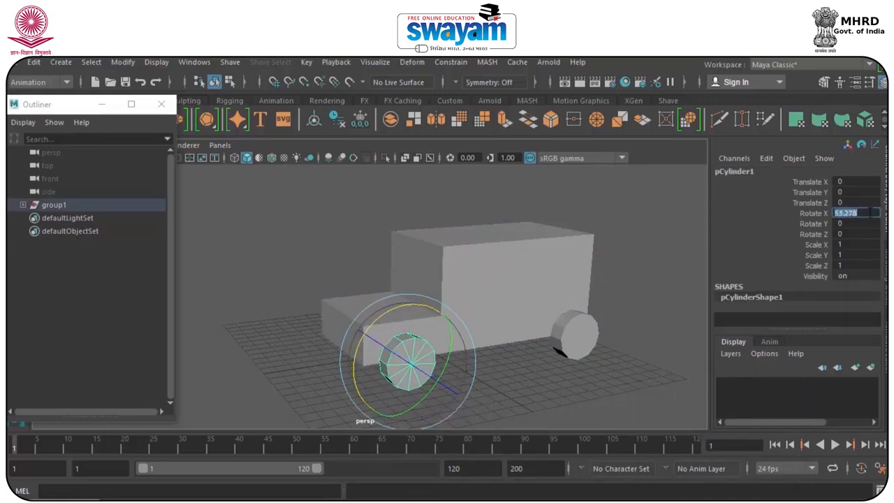
pyautogui.press('Return')
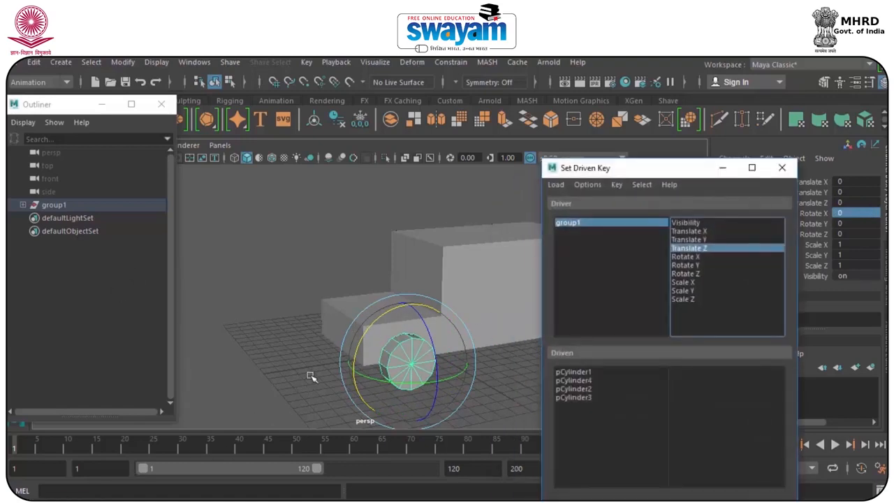
# Highlight all four cylinders in the driven list and choose Rotate X as their driven attribute.
pyautogui.click(574, 378)
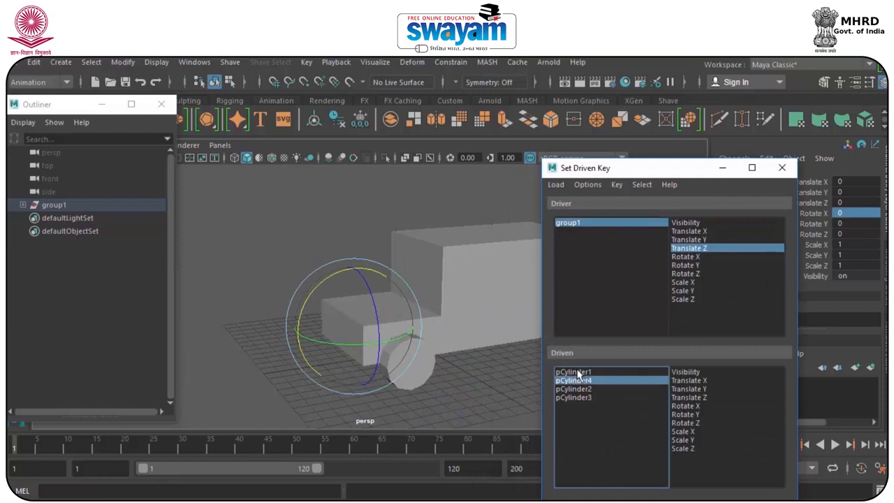
pyautogui.click(577, 372)
pyautogui.keyDown('shift'); pyautogui.click(578, 397); pyautogui.keyUp('shift')
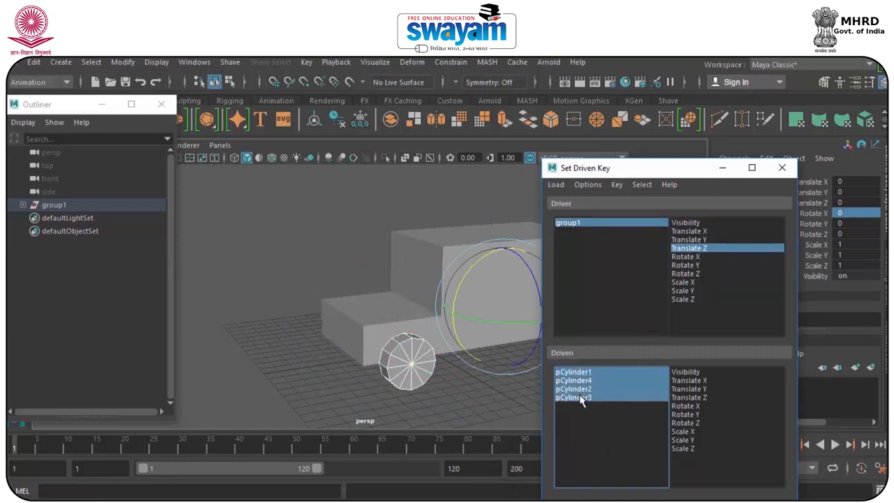
pyautogui.click(685, 406)
pyautogui.moveTo(650, 167); pyautogui.dragTo(692, 113)
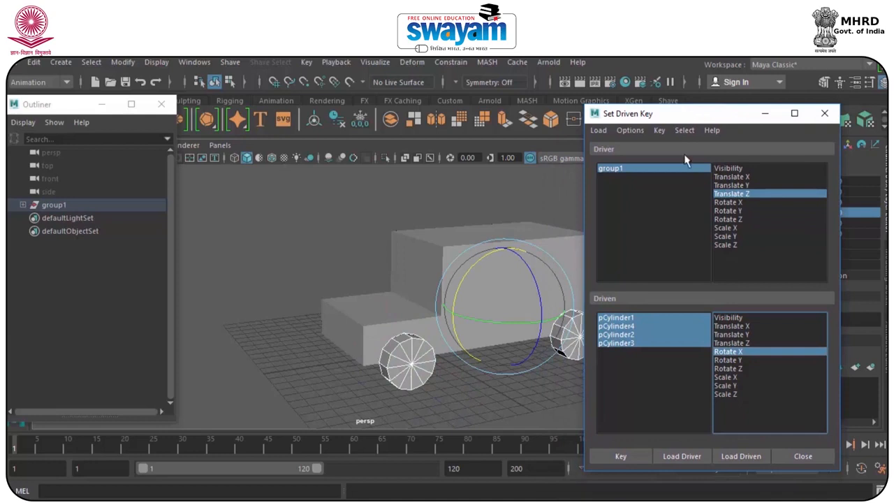
# Select the vehicle group as driver, choose its Translate Z, and key the starting relationship with the wheels' Rotate X.
pyautogui.click(621, 168)
pyautogui.moveTo(481, 319); pyautogui.dragTo(429, 379)
pyautogui.press('w')
pyautogui.click(627, 459)
pyautogui.keyDown('alt'); pyautogui.moveTo(416, 333); pyautogui.dragTo(456, 287, button='middle'); pyautogui.keyUp('alt')
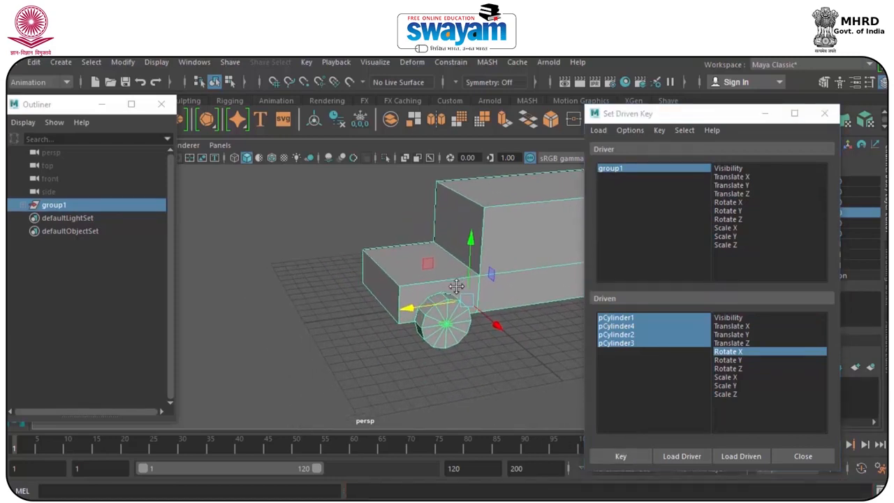
pyautogui.click(749, 194)
pyautogui.click(623, 459)
# Move the vehicle group forward about 24.9 units along Z and select all four wheels.
pyautogui.moveTo(413, 306); pyautogui.dragTo(41, 314)
pyautogui.keyDown('alt'); pyautogui.moveTo(340, 280); pyautogui.dragTo(591, 216, button='middle'); pyautogui.keyUp('alt')
pyautogui.moveTo(360, 280)
pyautogui.mouseDown()
pyautogui.moveTo(329, 281)
pyautogui.moveTo(349, 276)
pyautogui.mouseUp()
pyautogui.click(636, 394)
pyautogui.click(441, 378)
pyautogui.click(327, 307)
pyautogui.keyDown('shift'); pyautogui.click(331, 228); pyautogui.keyUp('shift')
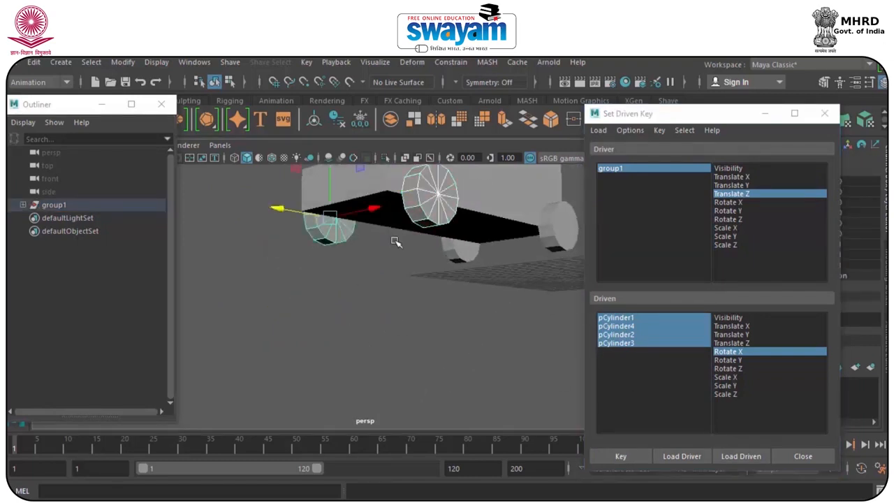
pyautogui.keyDown('shift'); pyautogui.click(465, 252); pyautogui.keyUp('shift')
pyautogui.keyDown('shift'); pyautogui.click(556, 237); pyautogui.keyUp('shift')
pyautogui.keyDown('alt'); pyautogui.moveTo(511, 262); pyautogui.dragTo(468, 286); pyautogui.keyUp('alt')
# Set the four wheels' Rotate X to 360 and key it as the second driven key.
pyautogui.press('e')
pyautogui.moveTo(716, 122); pyautogui.dragTo(258, 134)
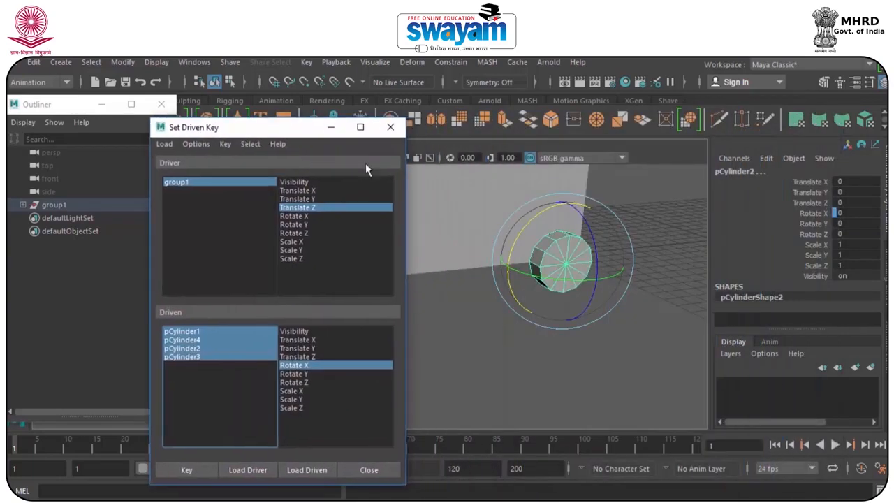
pyautogui.moveTo(554, 213); pyautogui.dragTo(526, 227)
pyautogui.click(845, 212)
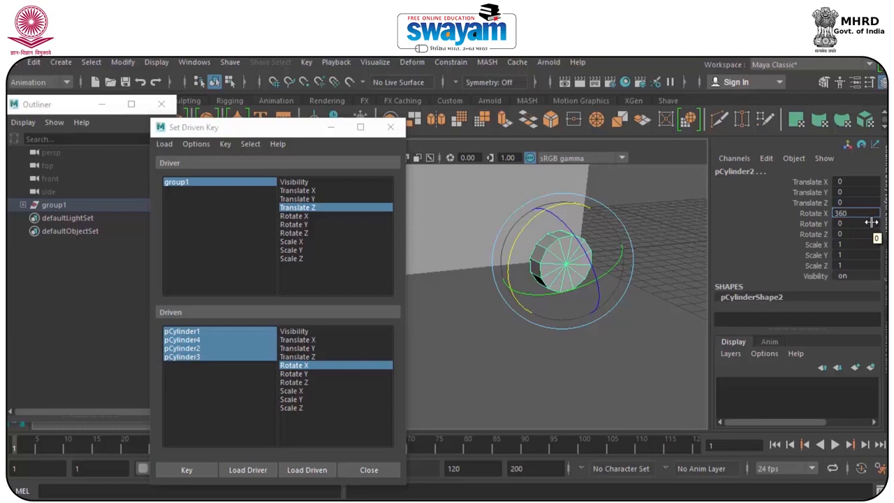
pyautogui.write('360')
pyautogui.press('Return')
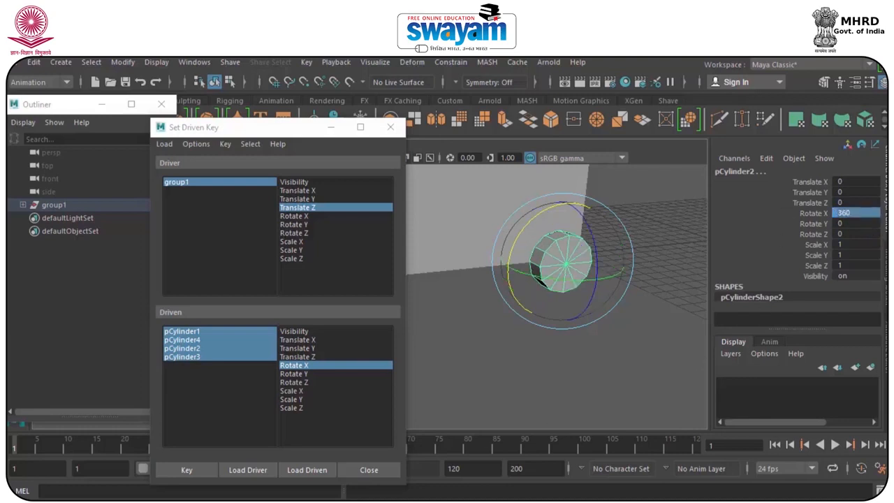
pyautogui.click(197, 470)
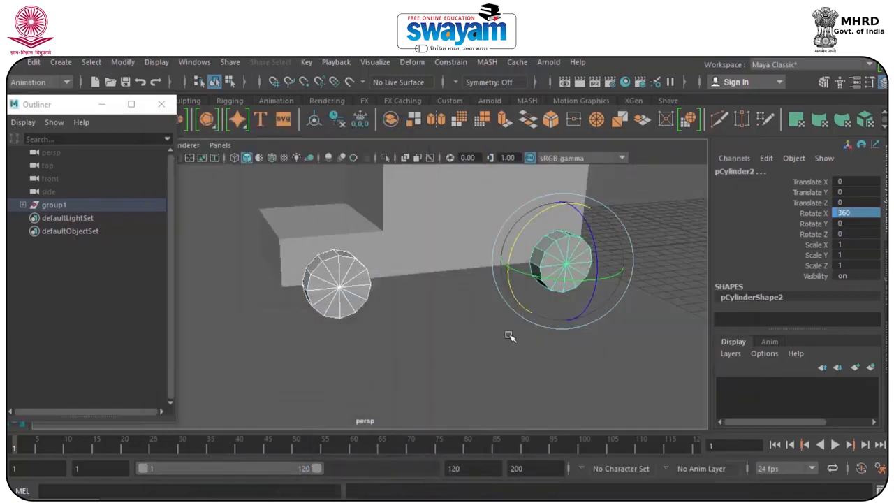
# Reselect the vehicle group in the Outliner and move it along Z to test the driven wheel rotation.
pyautogui.click(277, 223)
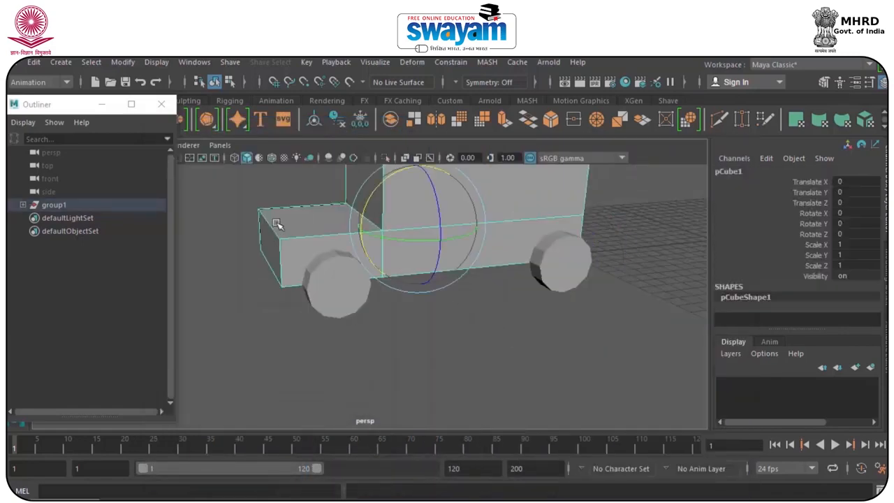
pyautogui.click(95, 209)
pyautogui.press('w')
pyautogui.moveTo(328, 272); pyautogui.dragTo(198, 363)
pyautogui.keyDown('alt'); pyautogui.moveTo(380, 335); pyautogui.dragTo(616, 265, button='middle'); pyautogui.keyUp('alt')
pyautogui.moveTo(439, 301); pyautogui.dragTo(395, 324)
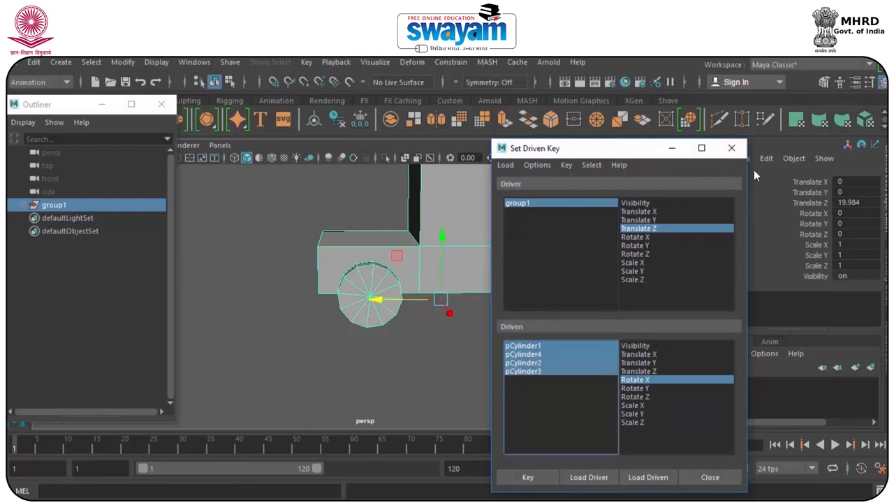
# Close the Set Driven Key window and place the Outliner clear of the viewport, over the Channel Box.
pyautogui.click(741, 149)
pyautogui.moveTo(81, 104); pyautogui.dragTo(773, 173)
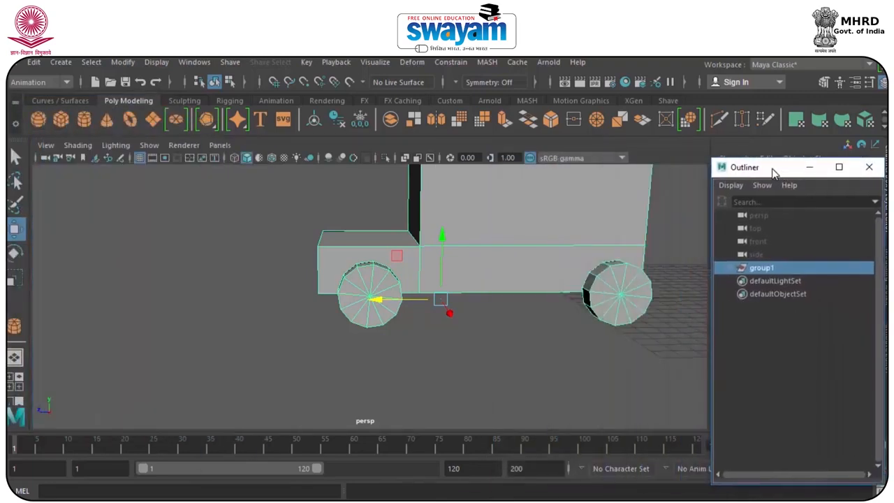
pyautogui.keyDown('alt'); pyautogui.moveTo(438, 267); pyautogui.dragTo(391, 343, button='middle'); pyautogui.keyUp('alt')
pyautogui.moveTo(367, 353); pyautogui.dragTo(385, 357)
pyautogui.keyDown('alt'); pyautogui.moveTo(526, 405); pyautogui.dragTo(446, 307); pyautogui.keyUp('alt')
# Select the vehicle body and all four wheels and open their curves in the Graph Editor.
pyautogui.click(472, 195)
pyautogui.click(447, 279)
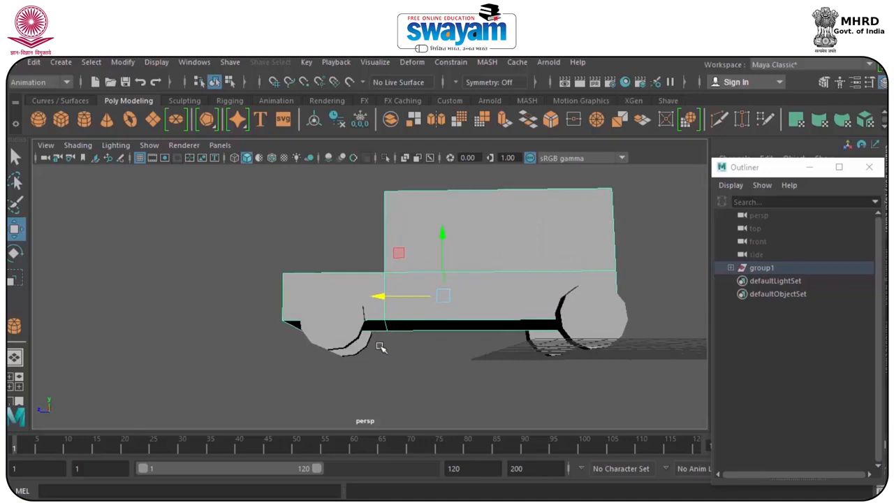
pyautogui.click(336, 337)
pyautogui.keyDown('shift'); pyautogui.click(354, 354); pyautogui.keyUp('shift')
pyautogui.keyDown('shift'); pyautogui.click(581, 323); pyautogui.keyUp('shift')
pyautogui.keyDown('shift'); pyautogui.click(539, 342); pyautogui.keyUp('shift')
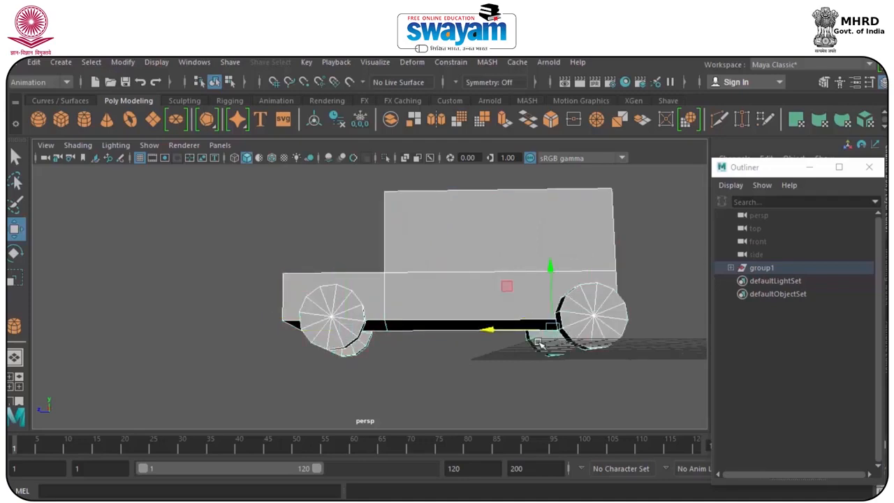
pyautogui.click(149, 63)
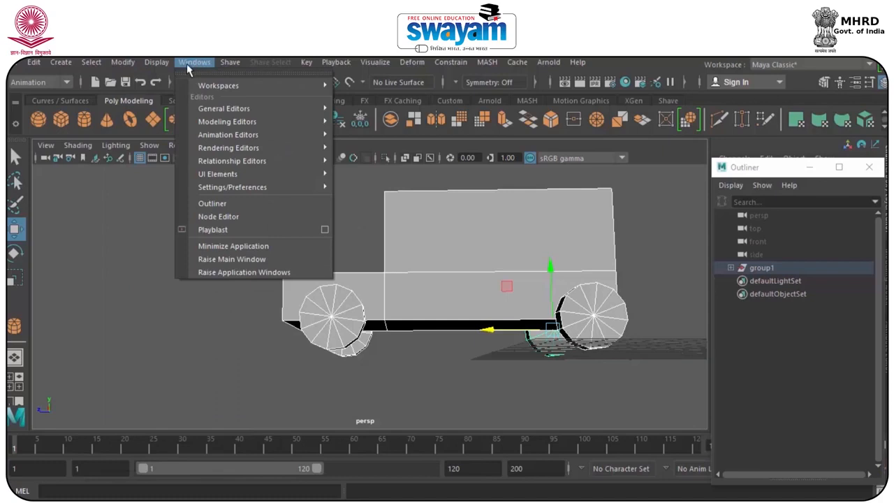
pyautogui.moveTo(226, 134)
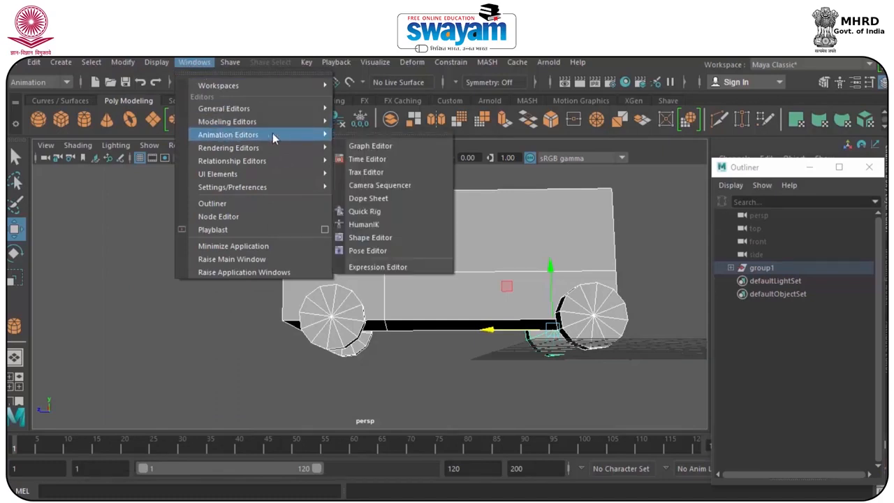
pyautogui.click(373, 147)
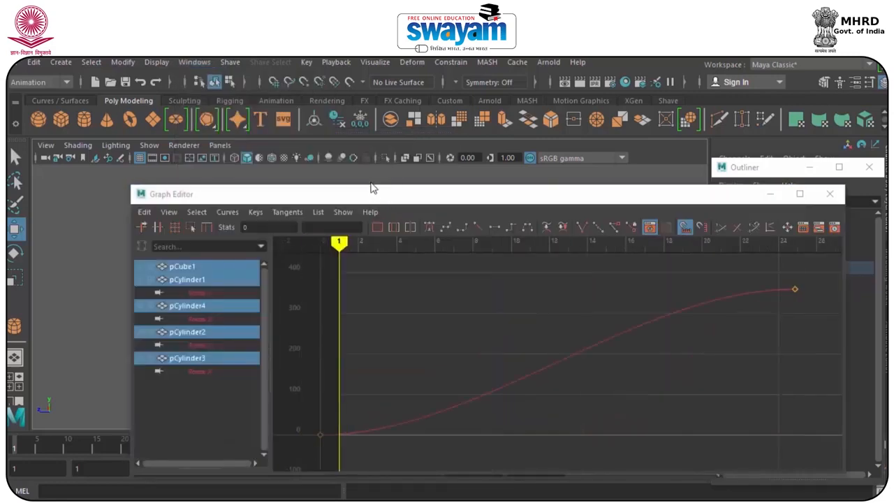
pyautogui.moveTo(388, 196); pyautogui.dragTo(298, 105)
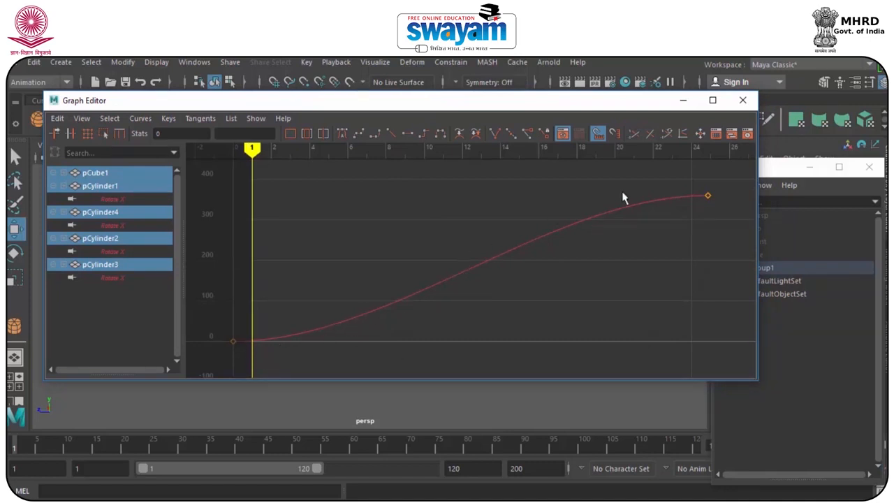
# Select both keys on the wheels' Rotate X curves and set their tangents to Linear.
pyautogui.moveTo(625, 99); pyautogui.dragTo(614, 415)
pyautogui.moveTo(332, 414); pyautogui.dragTo(341, 129)
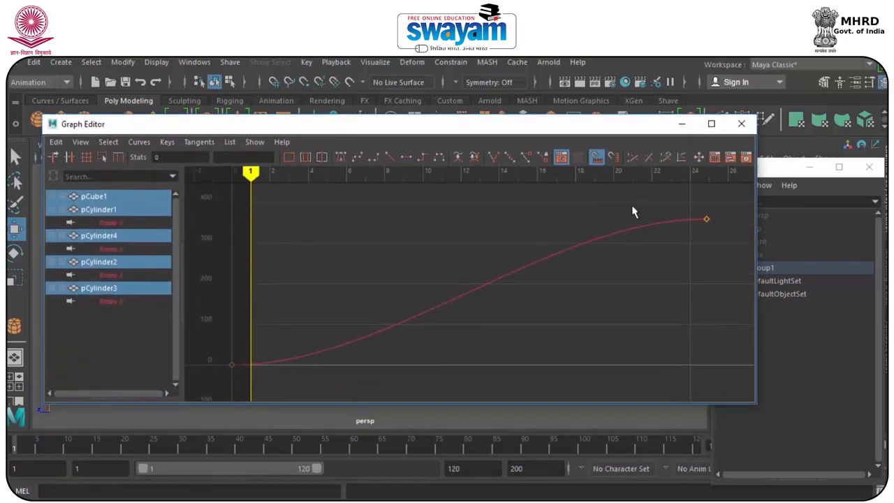
pyautogui.moveTo(730, 200); pyautogui.dragTo(195, 396)
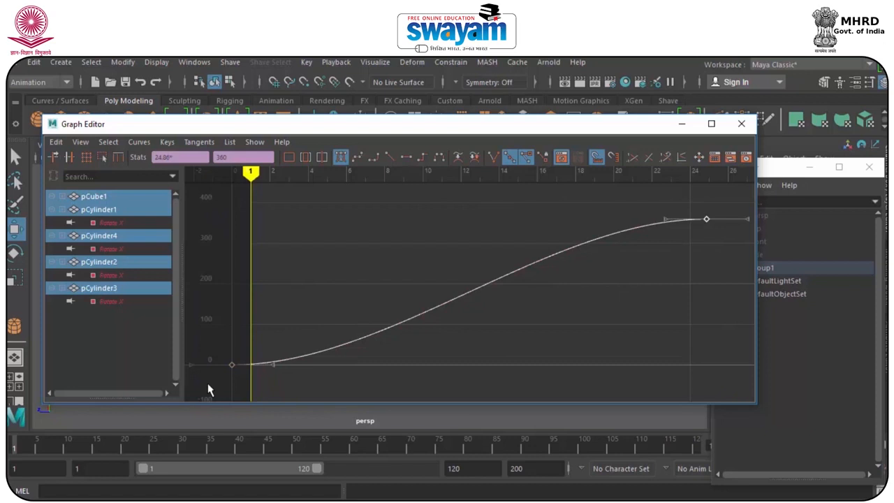
pyautogui.click(194, 143)
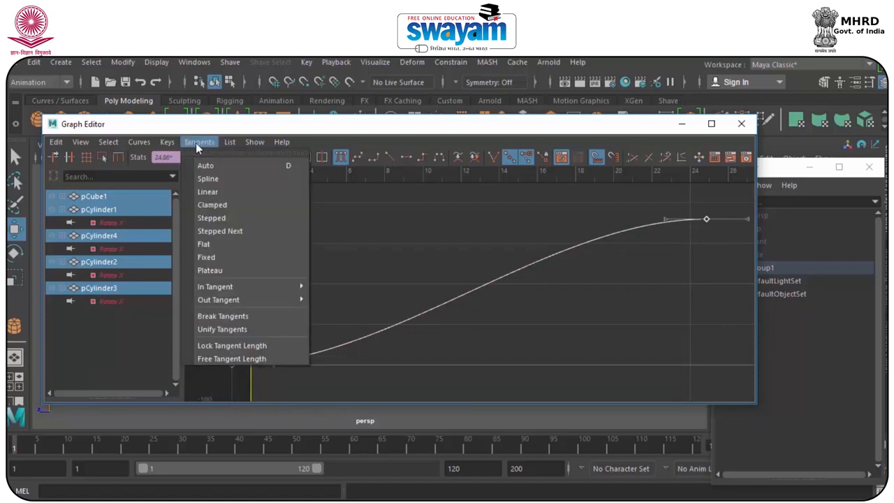
pyautogui.click(203, 193)
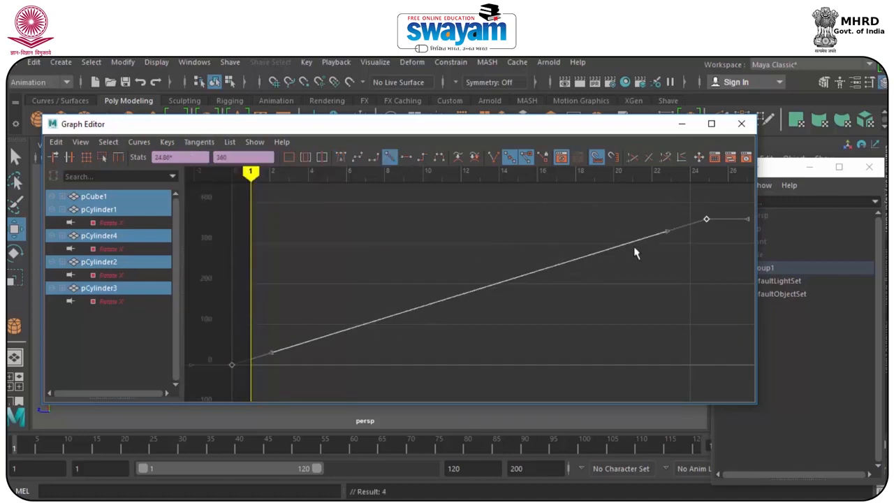
# Set both Pre Infinity and Post Infinity of the wheels' Rotate X curves to Cycle with Offset.
pyautogui.moveTo(476, 135); pyautogui.dragTo(476, 178)
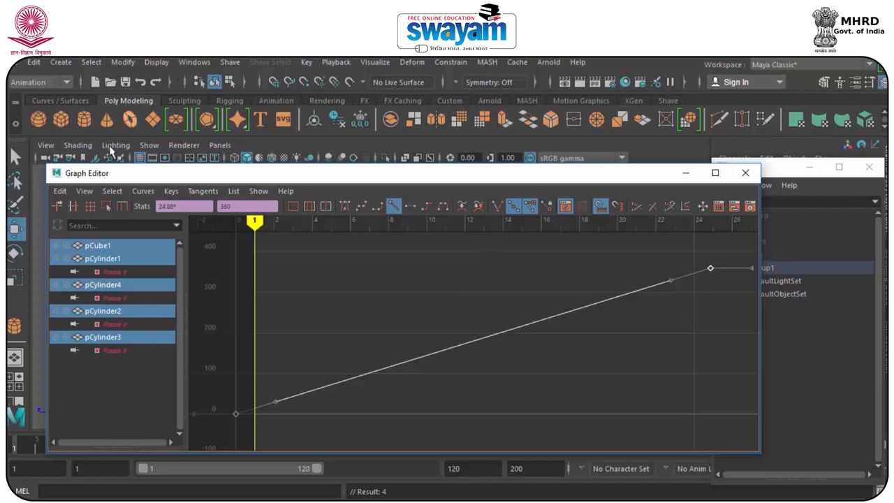
pyautogui.click(110, 192)
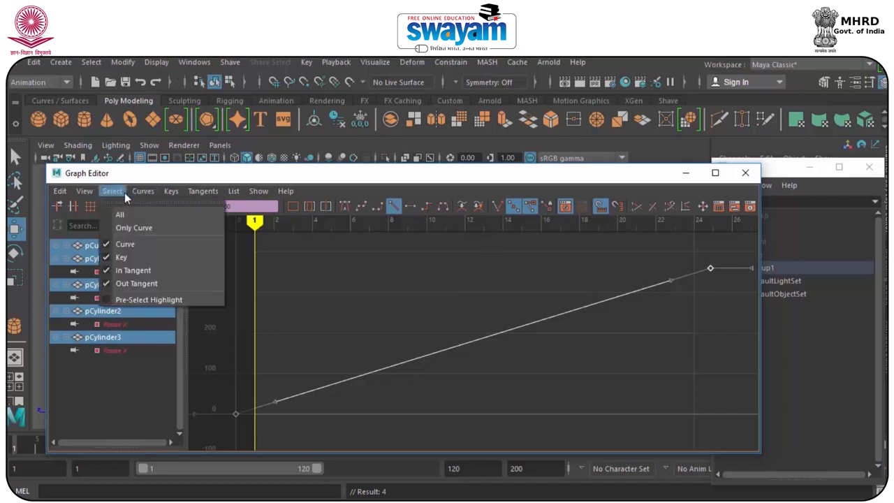
pyautogui.moveTo(143, 193)
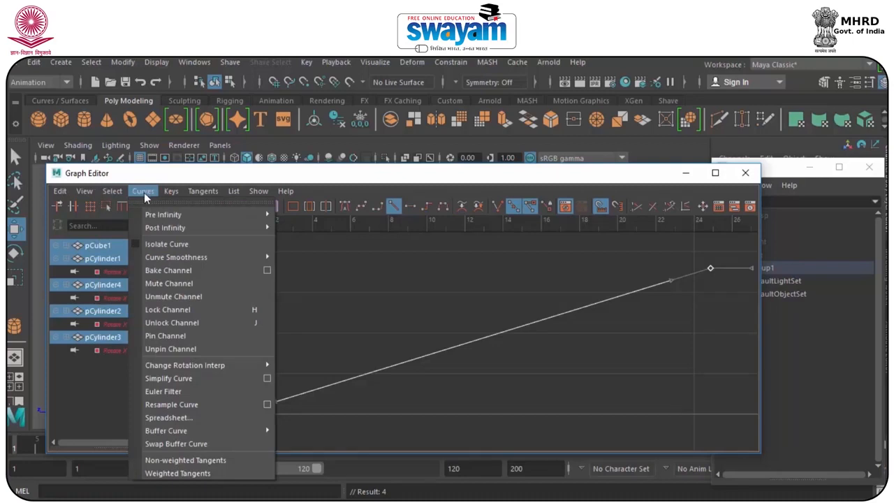
pyautogui.moveTo(158, 215)
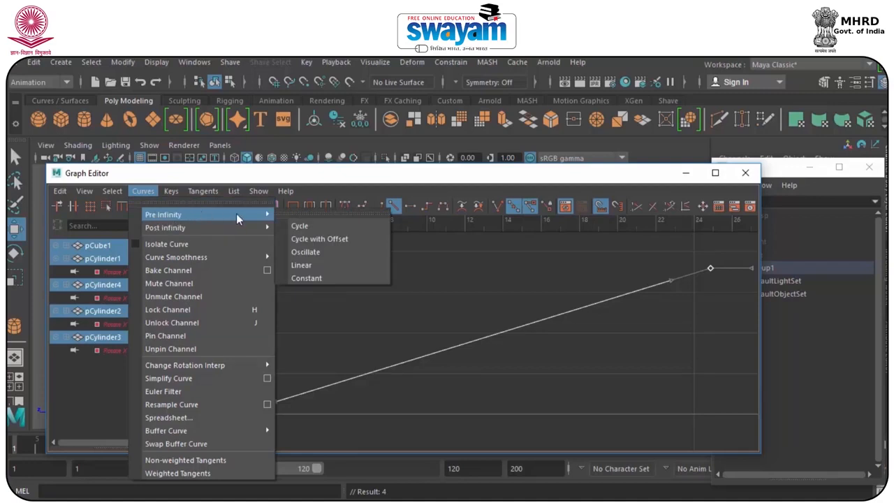
pyautogui.click(327, 242)
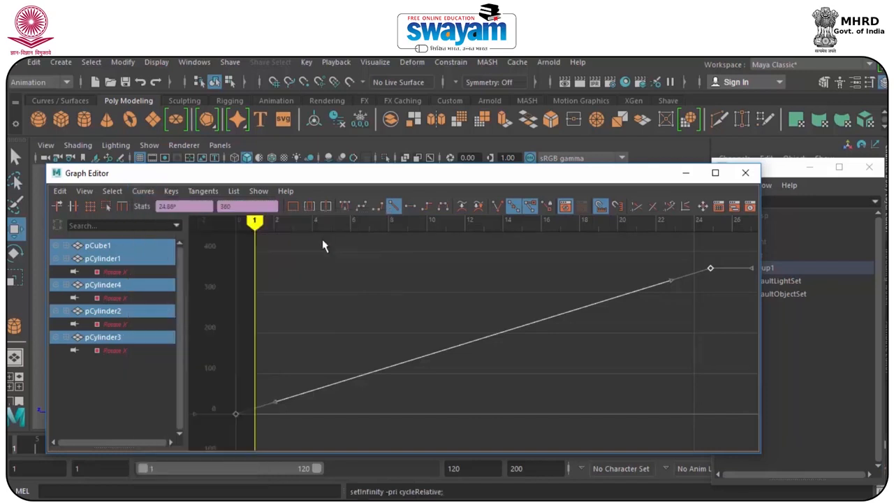
pyautogui.click(143, 190)
pyautogui.moveTo(199, 233)
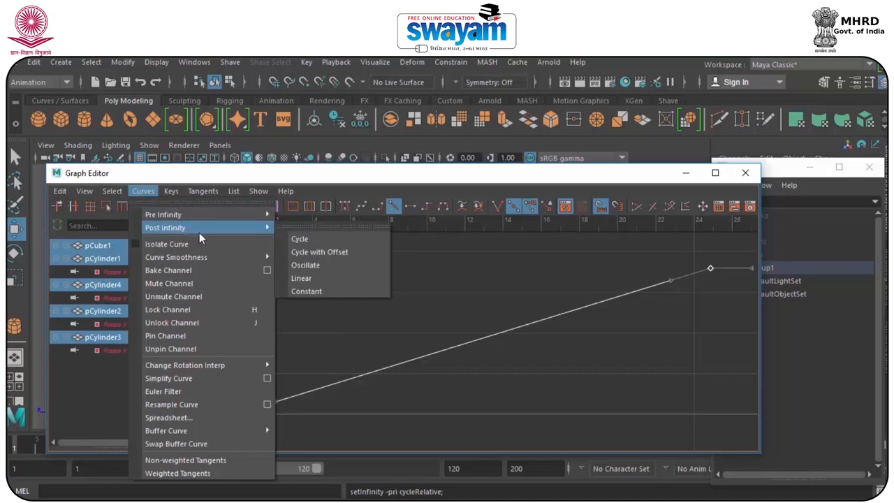
pyautogui.click(324, 250)
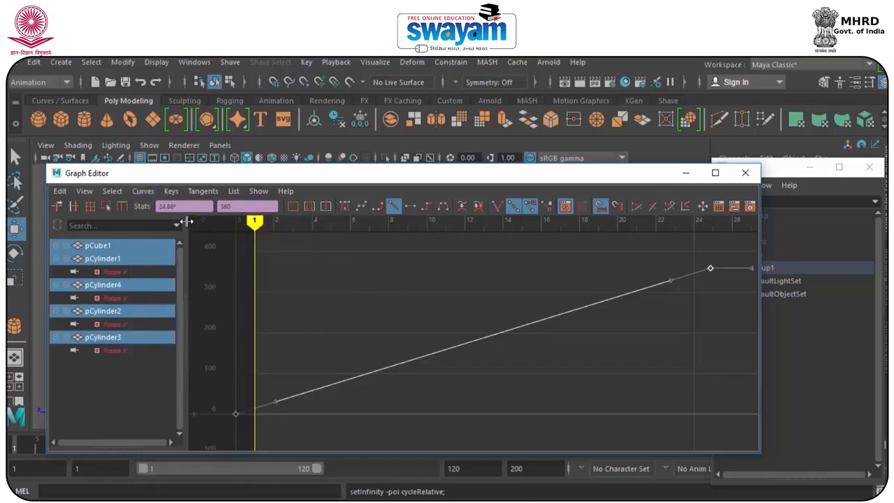
pyautogui.click(143, 191)
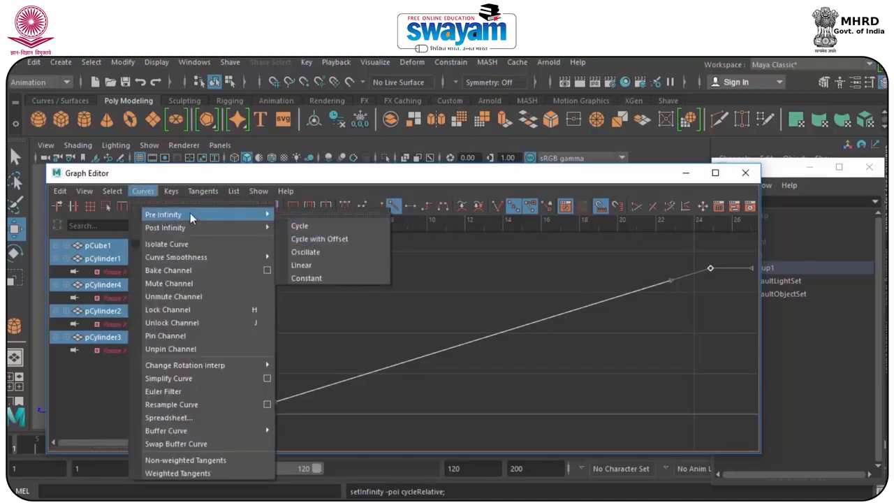
pyautogui.moveTo(188, 226)
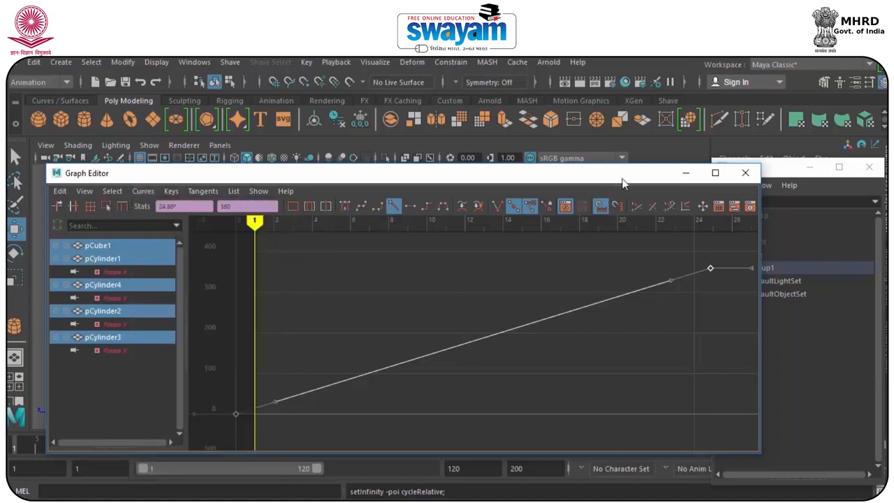
# Minimize the Graph Editor and reselect the vehicle group in the Outliner.
pyautogui.click(686, 173)
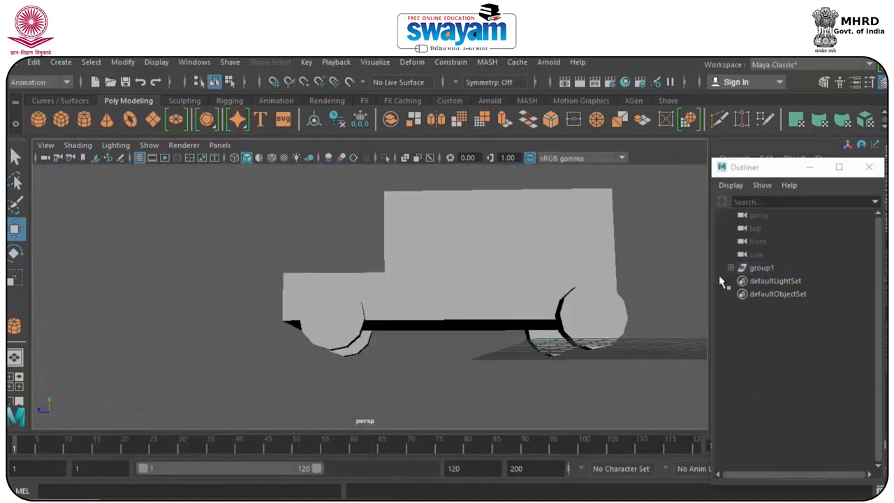
pyautogui.click(761, 269)
pyautogui.keyDown('alt'); pyautogui.moveTo(410, 305); pyautogui.dragTo(422, 343); pyautogui.keyUp('alt')
pyautogui.moveTo(375, 380); pyautogui.dragTo(277, 360)
pyautogui.scroll(5, 361, 331)
pyautogui.scroll(-6, 360, 331)
pyautogui.moveTo(326, 346); pyautogui.dragTo(509, 382)
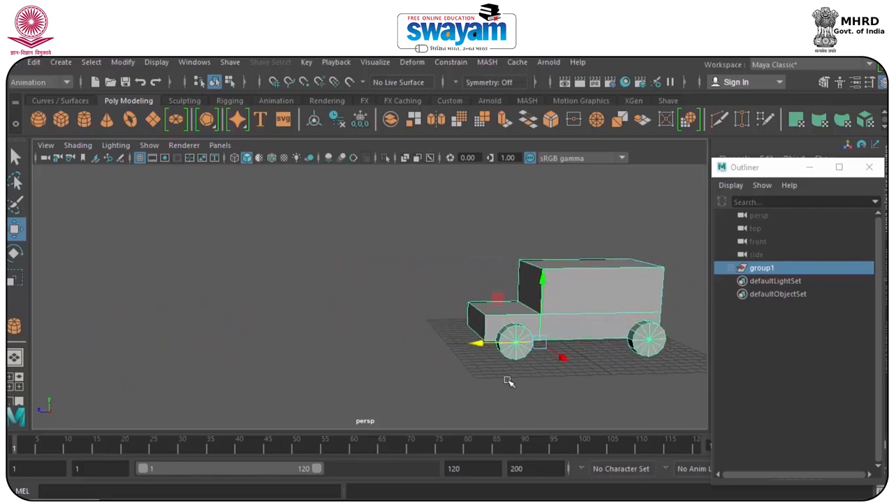